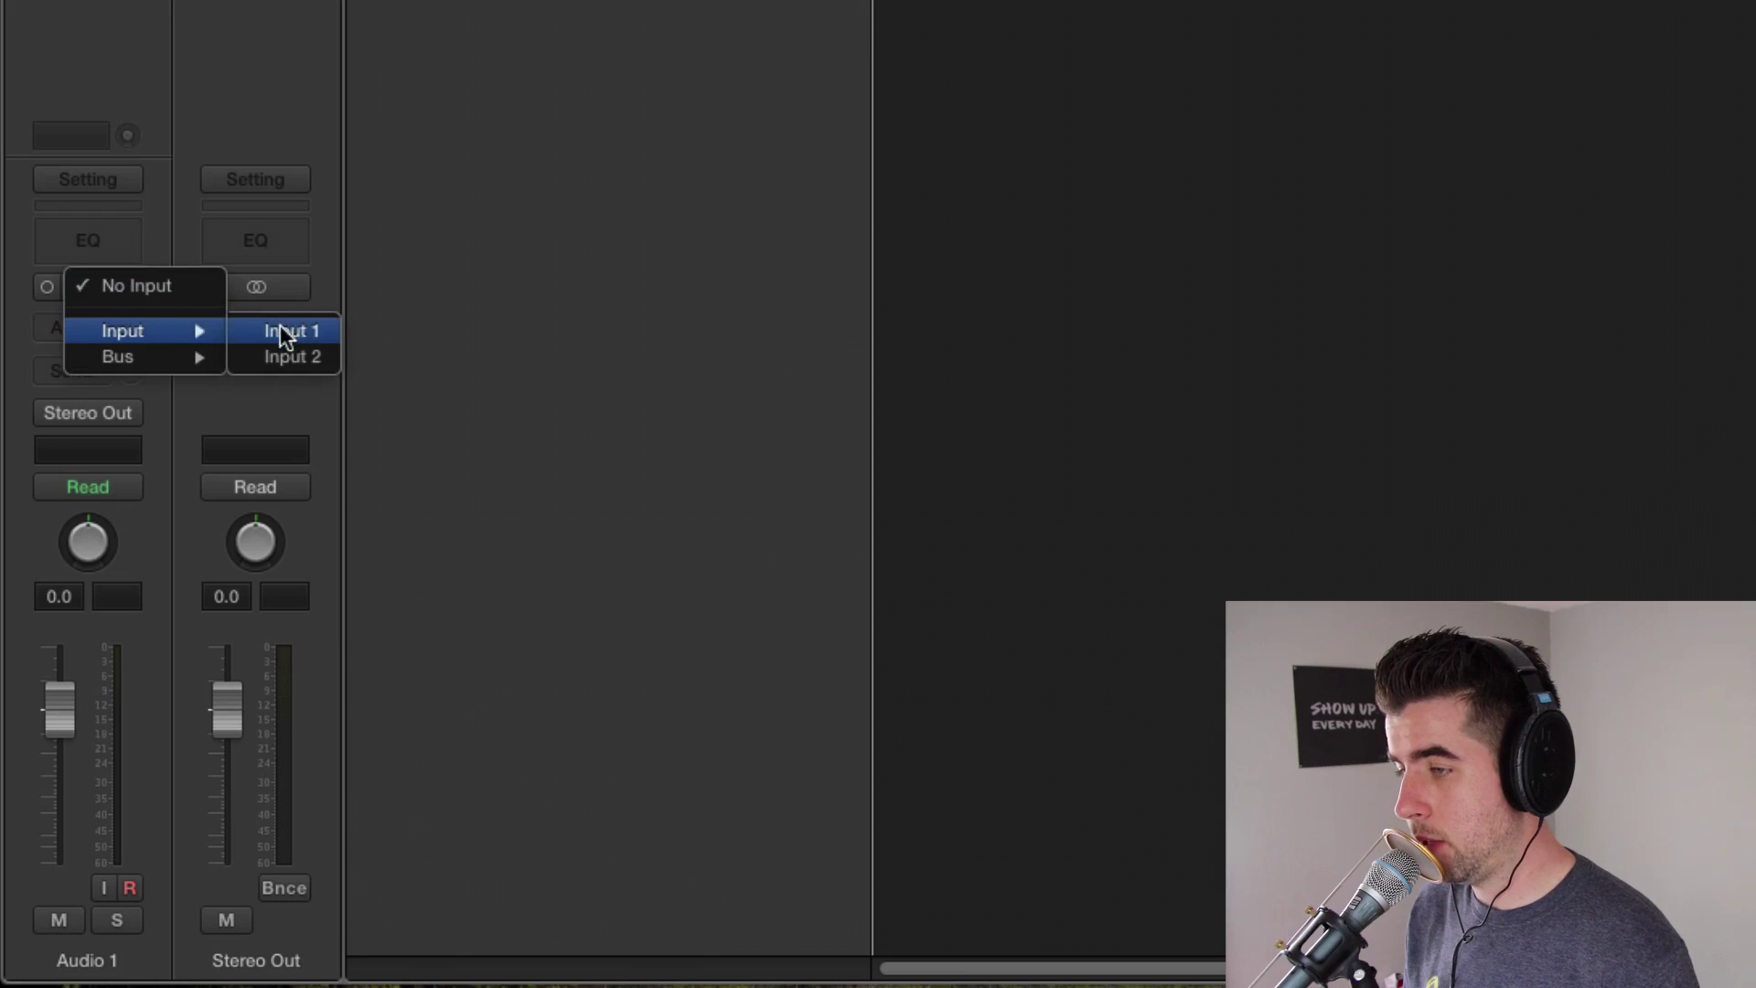
Set the Audio 1 track's input to Input 1 and record a voice take of about 14 seconds from the project start.
click(280, 329)
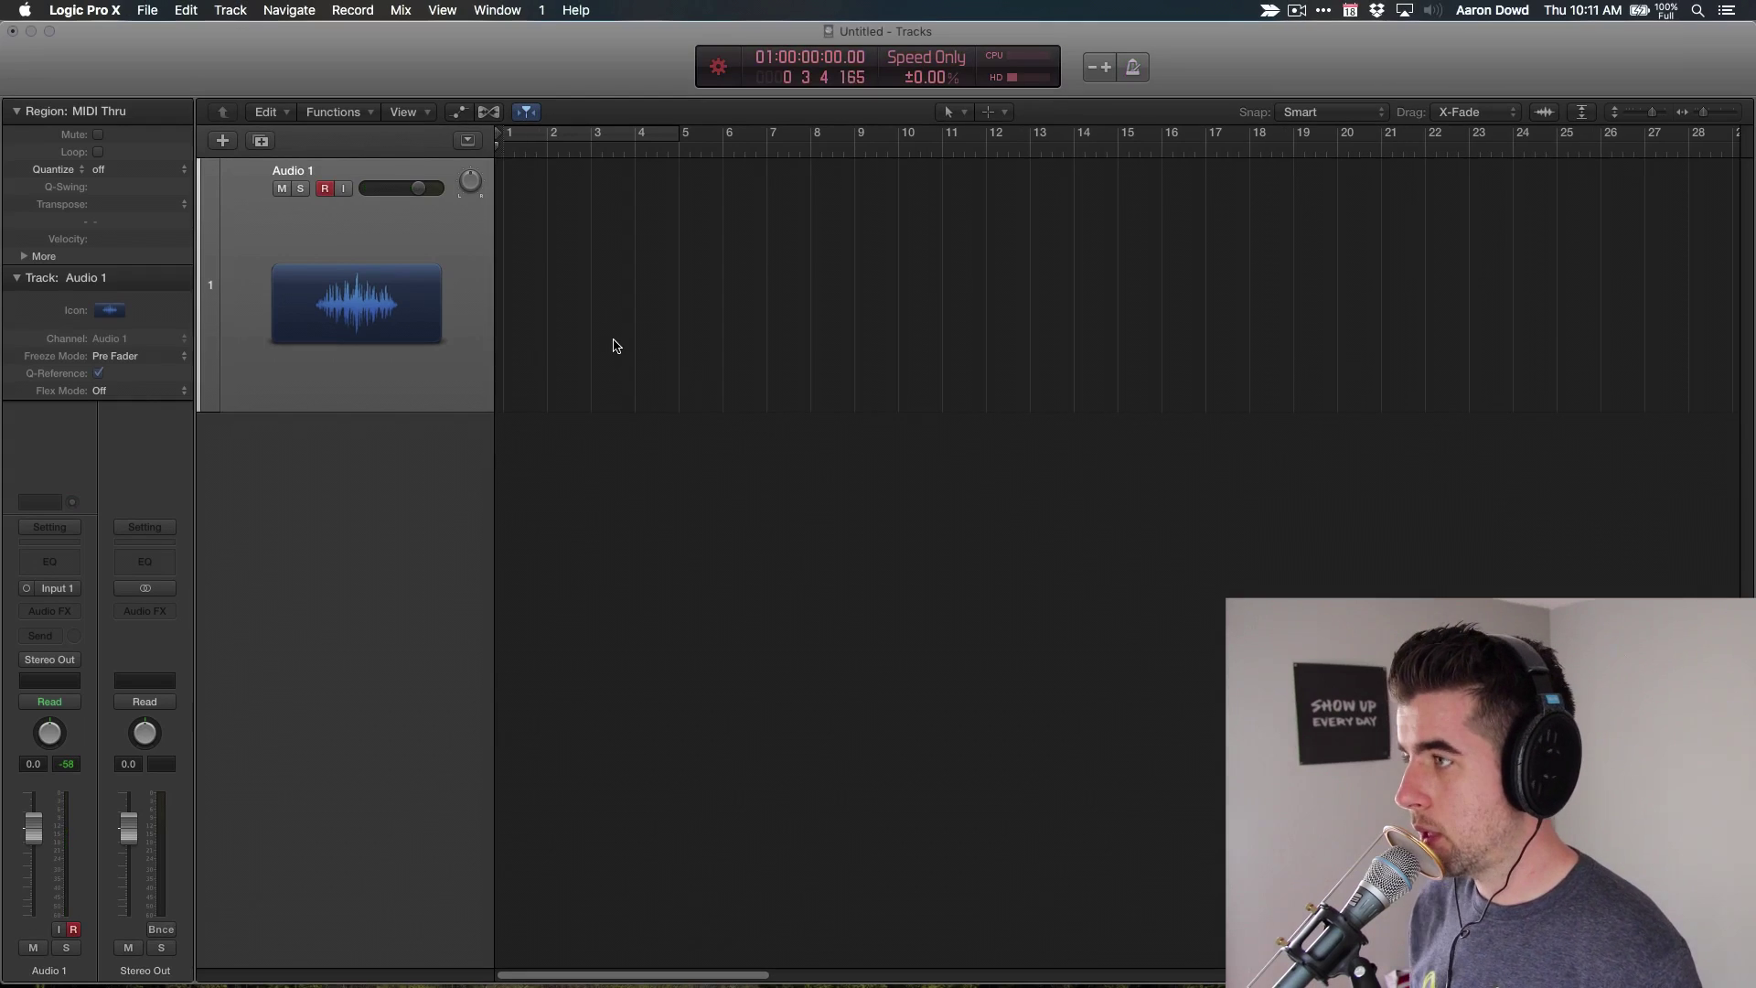
key(r)
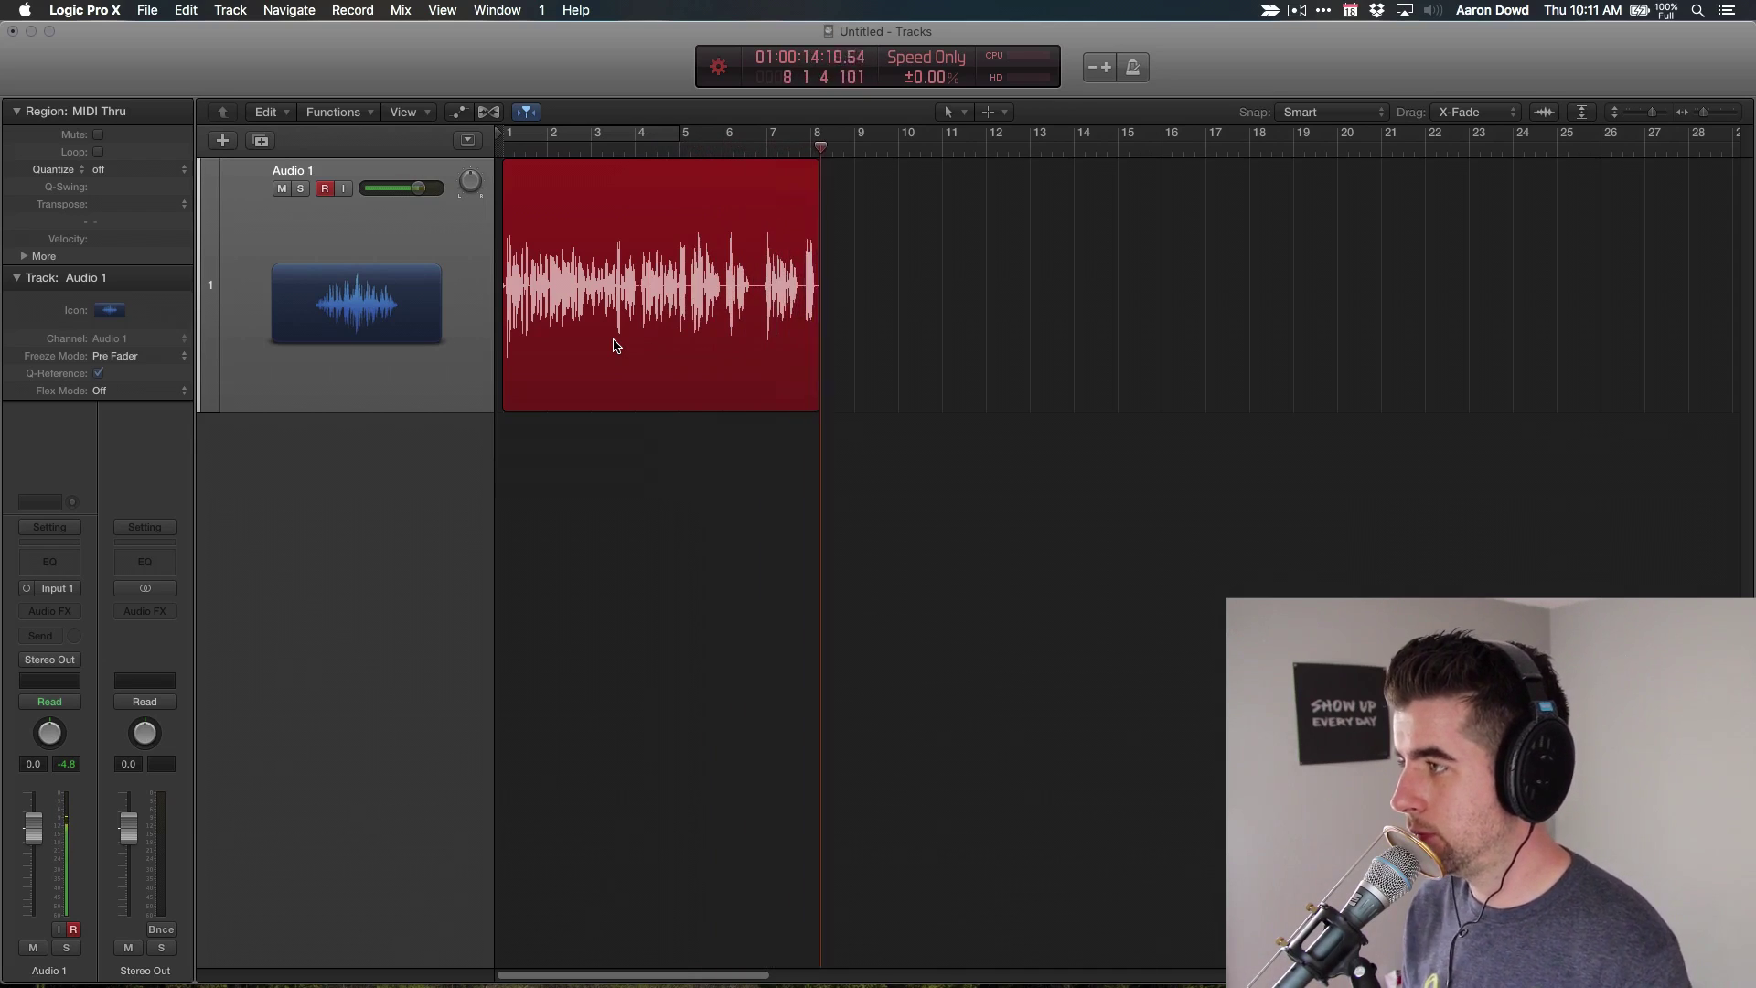
key(space)
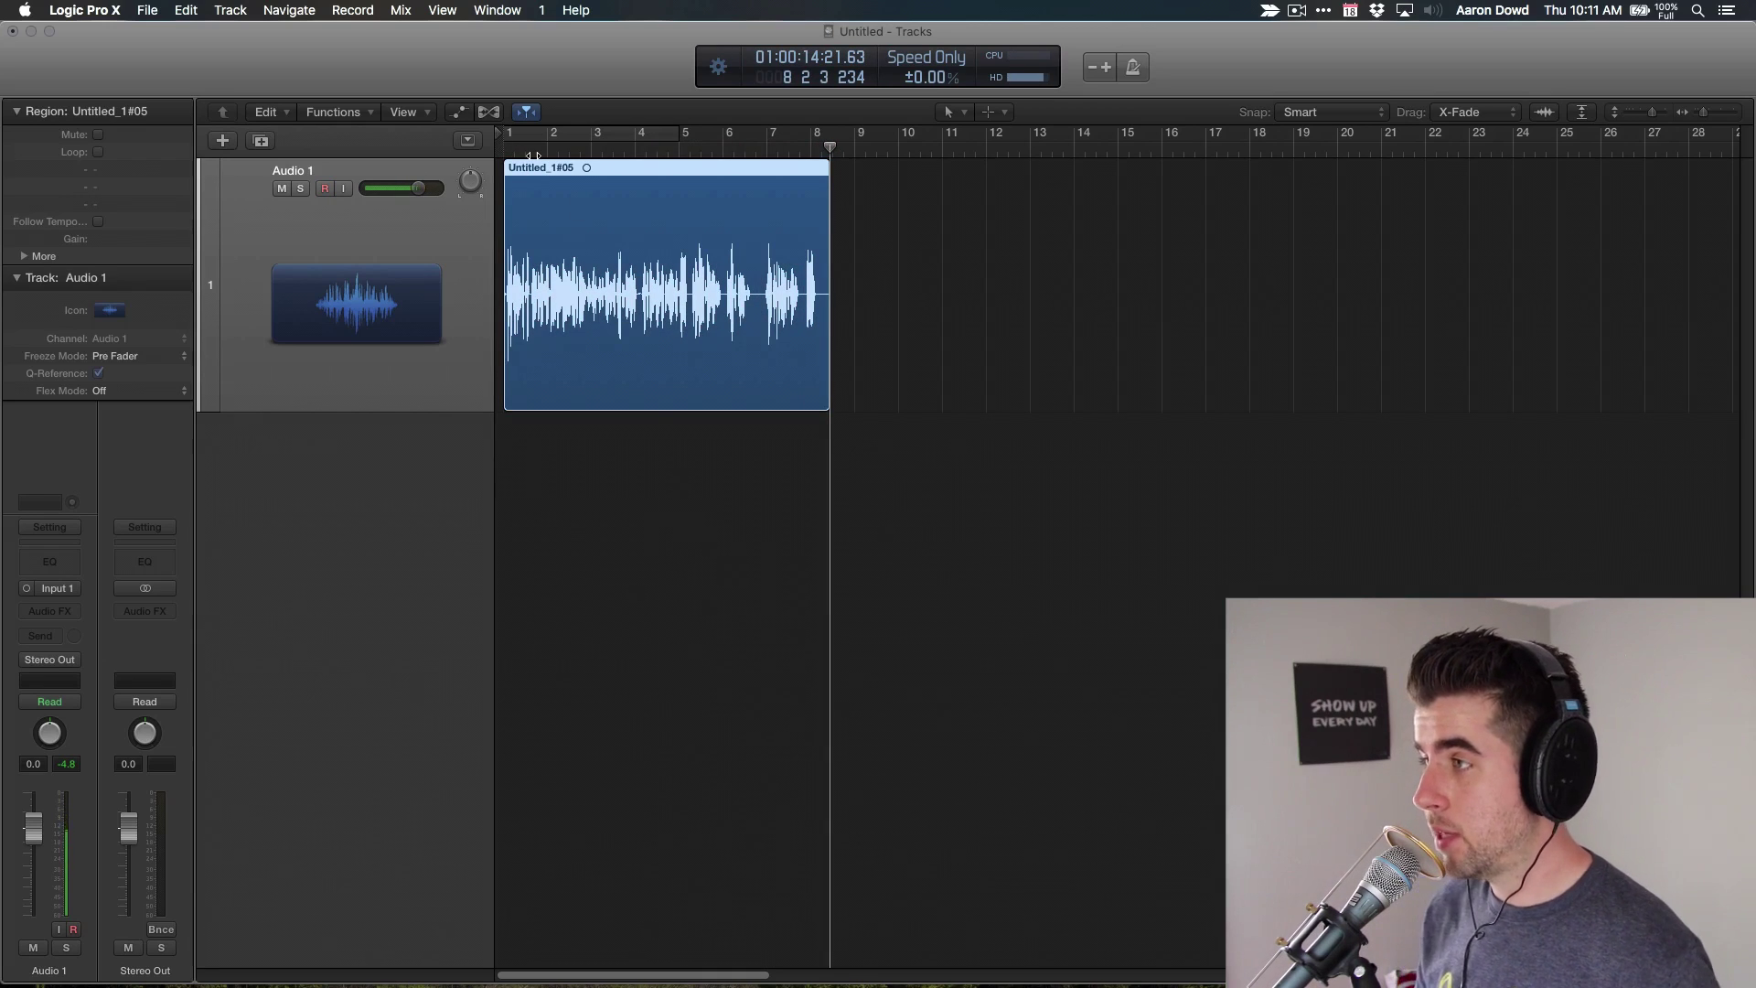
Play back the new recording from the beginning and return the playhead to the project start.
key(Return)
key(space)
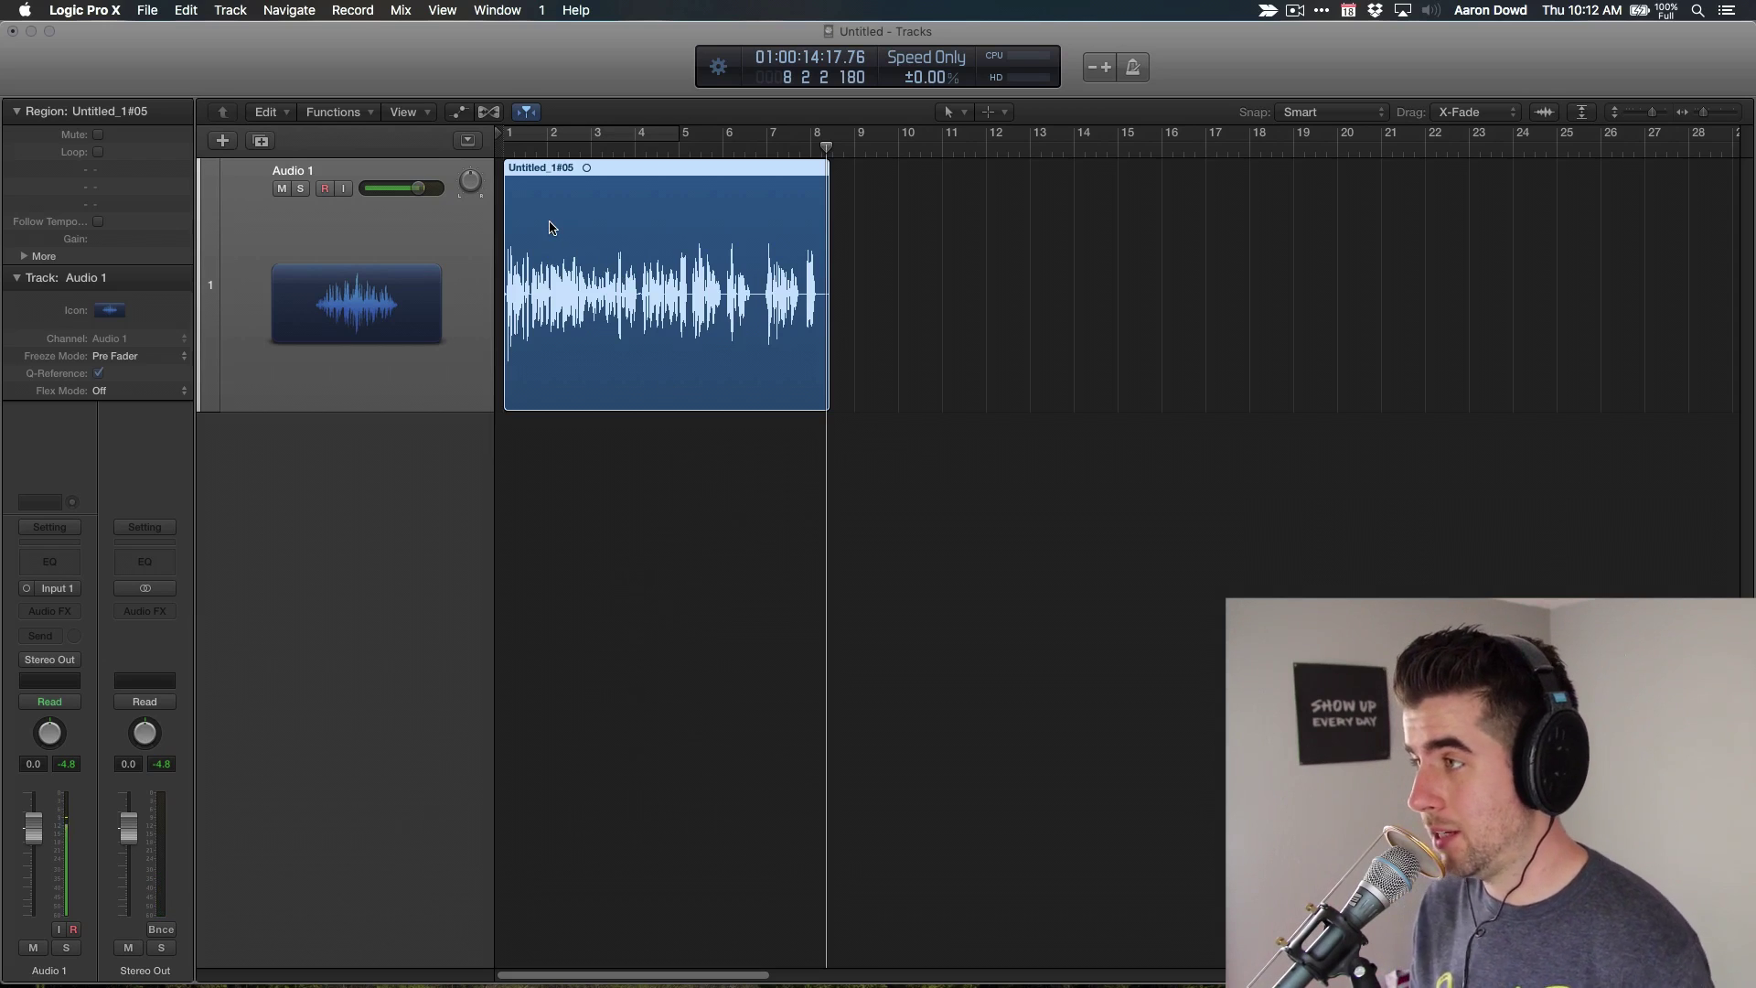
click(502, 144)
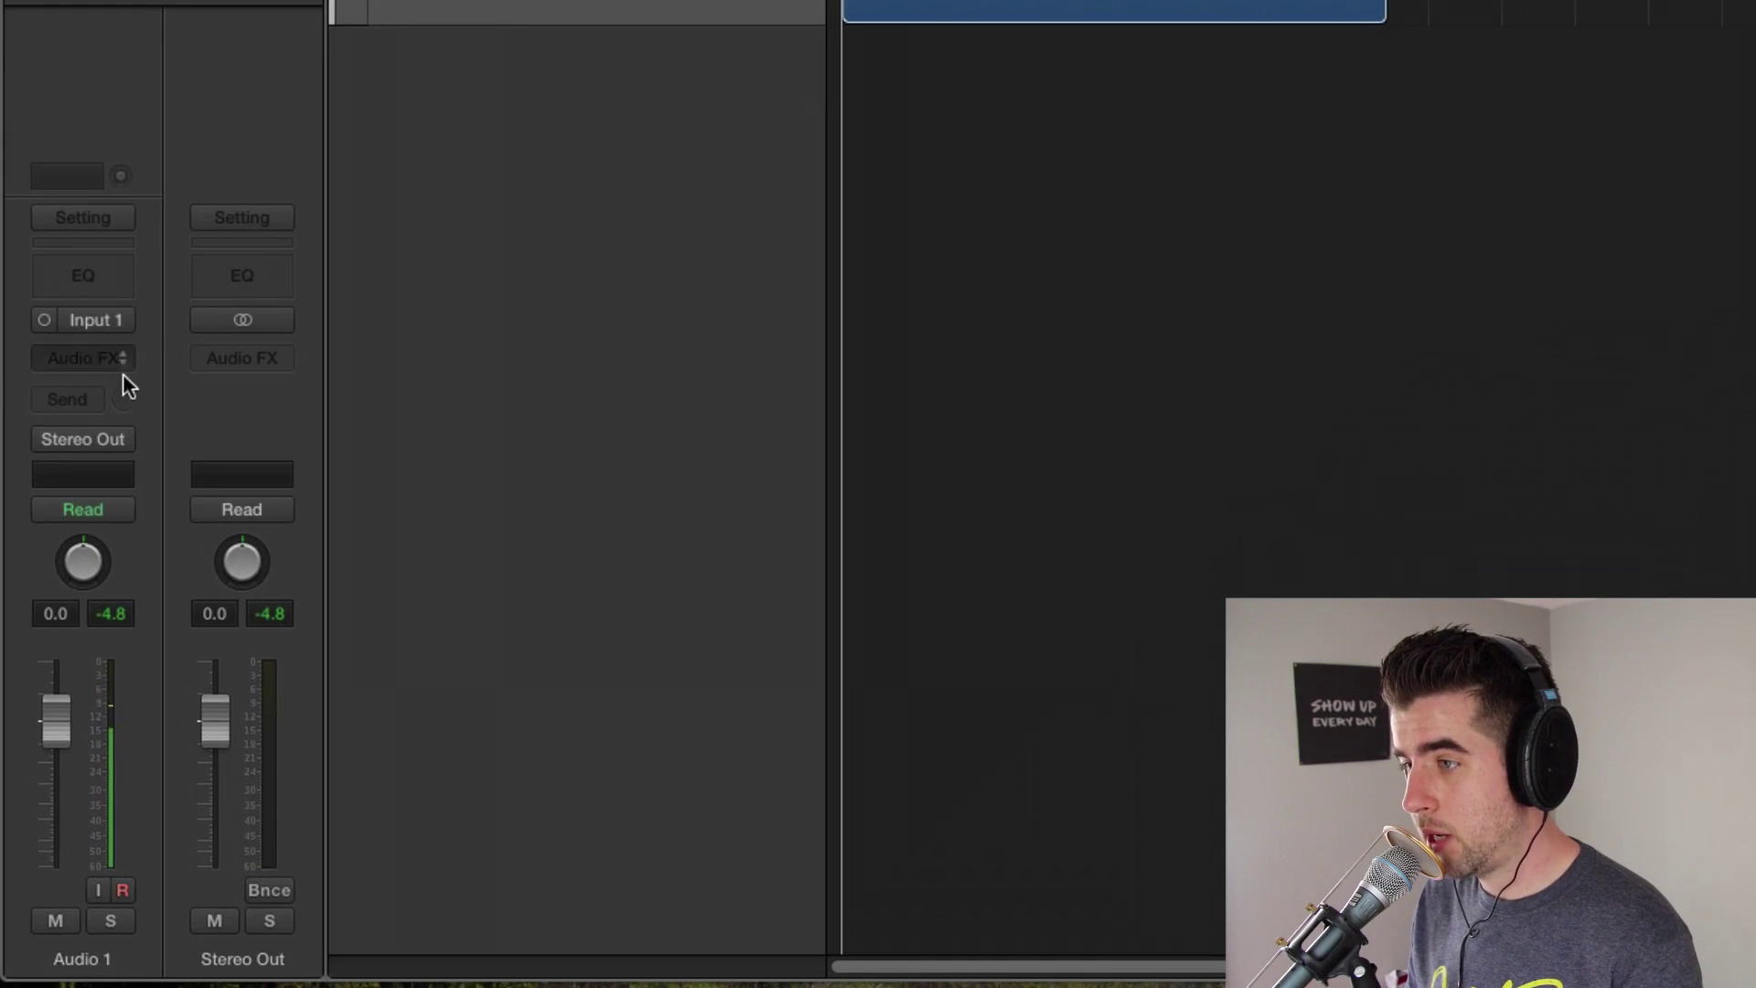
Insert the legacy Speech Enhancer plug-in in the first audio effect slot of Audio 1.
click(124, 358)
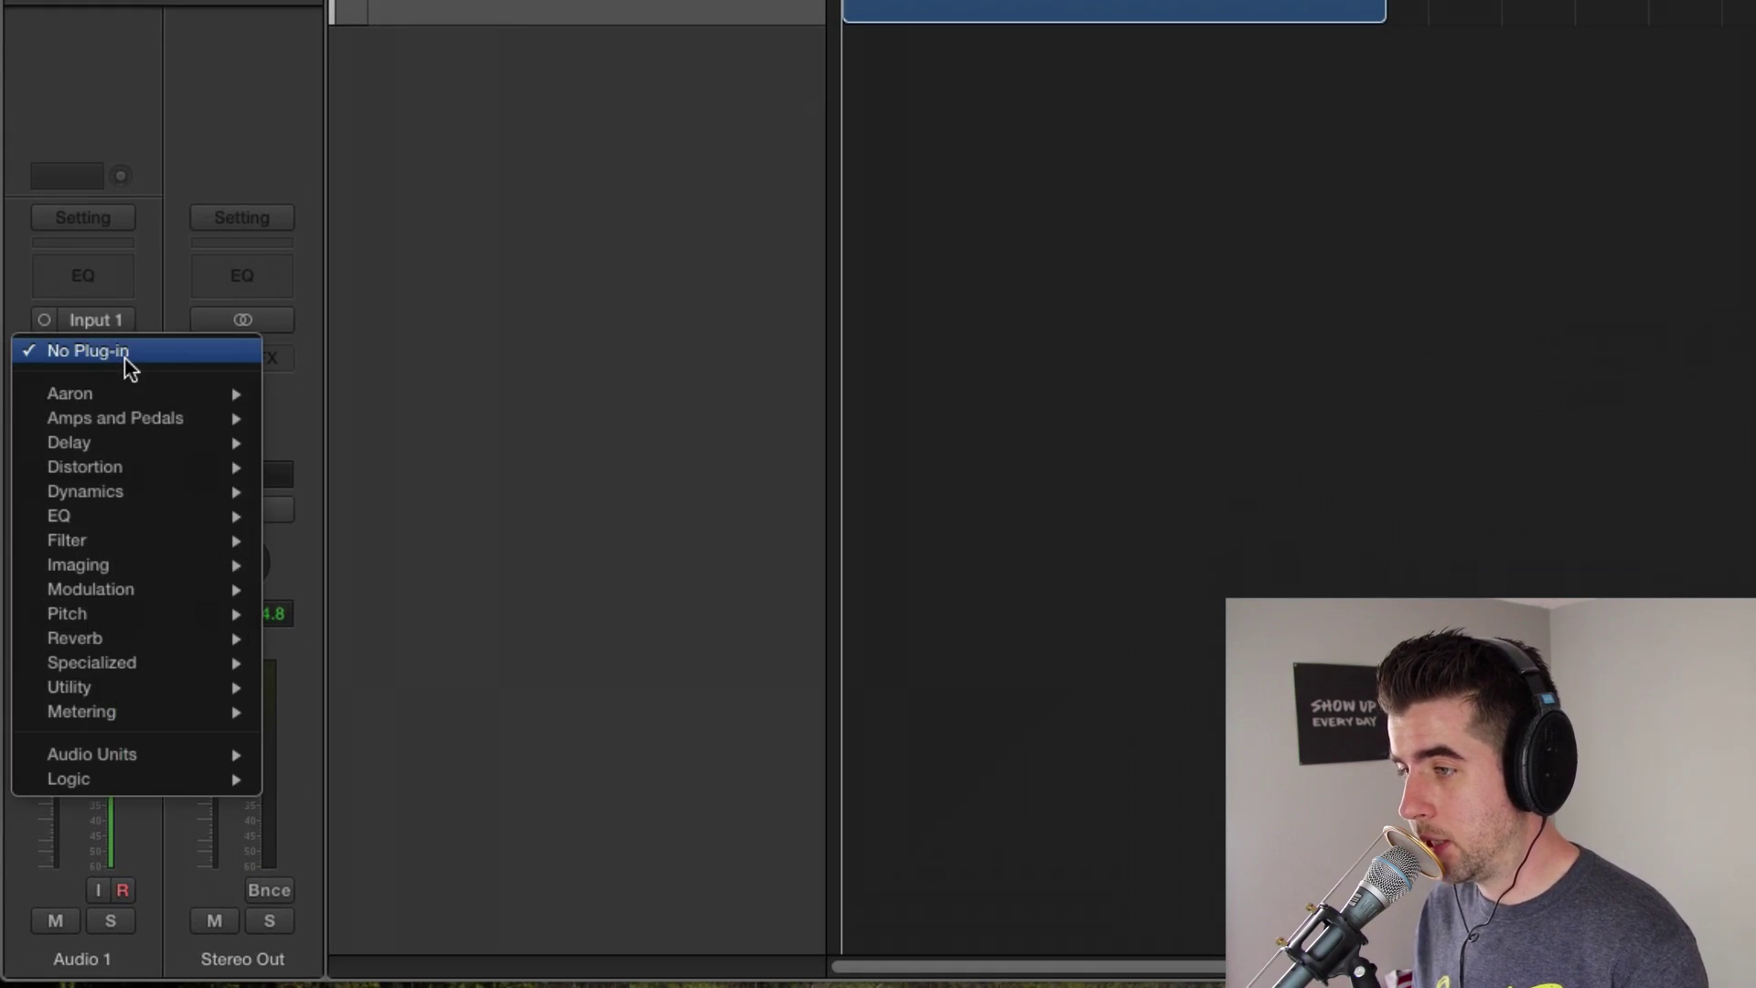
click(646, 310)
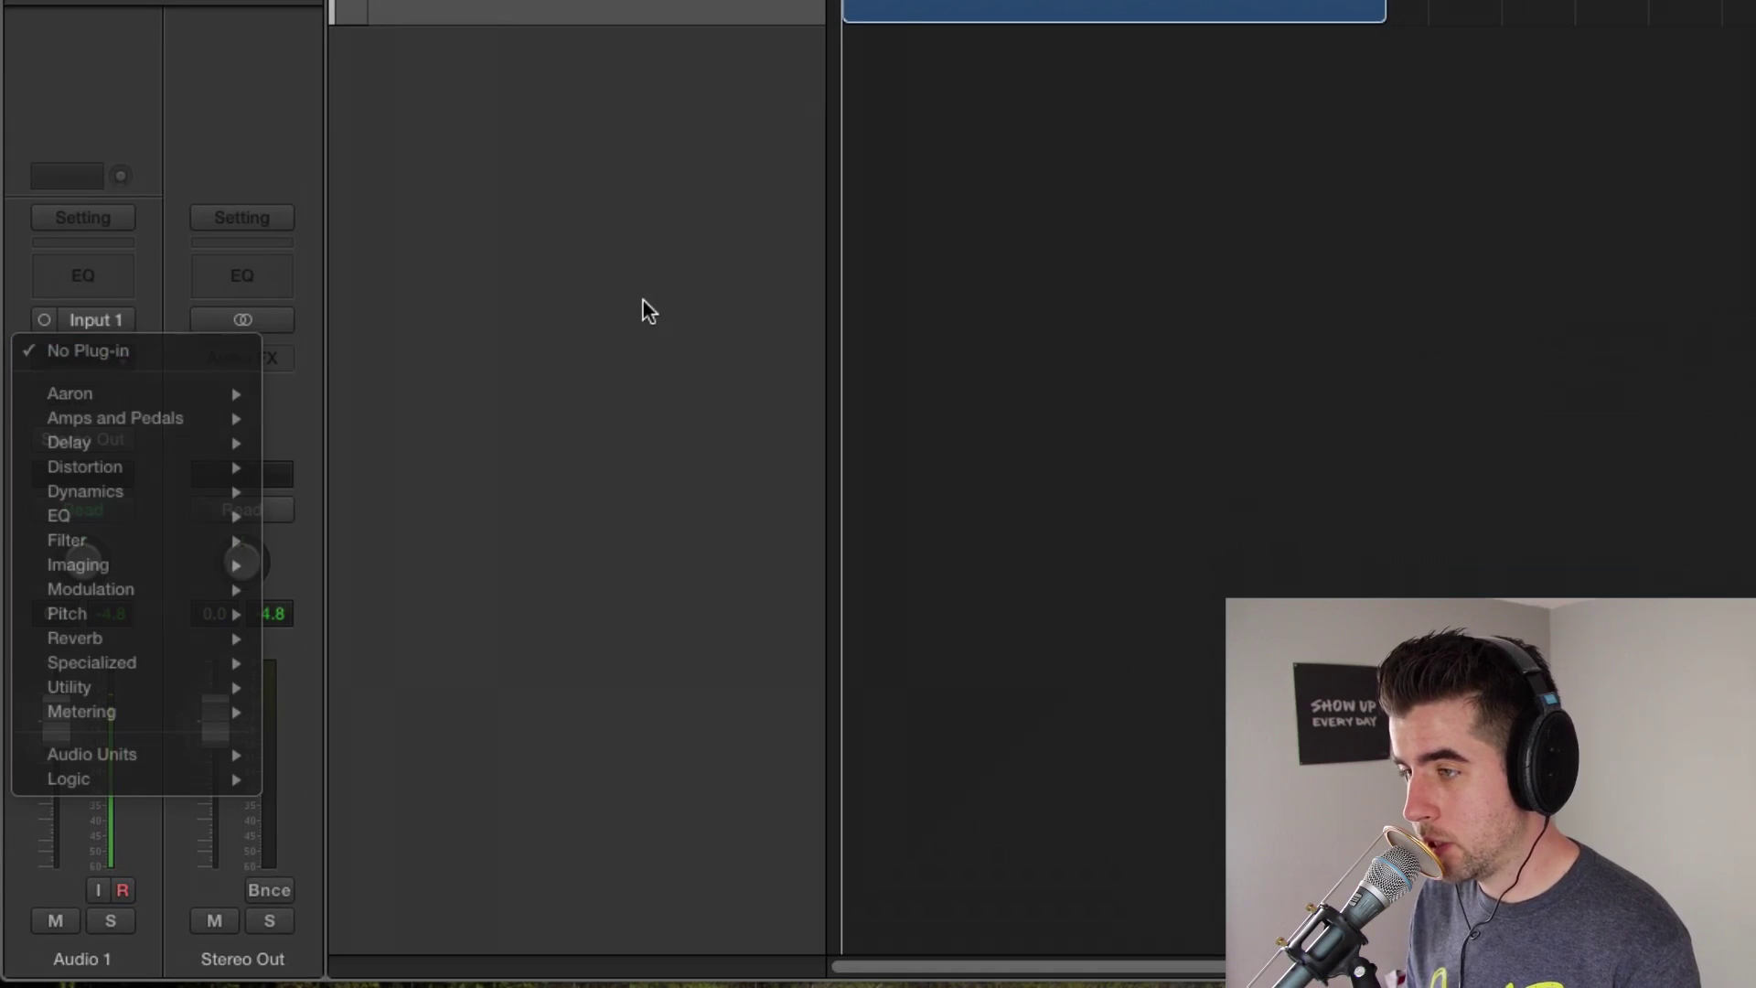
click(93, 364)
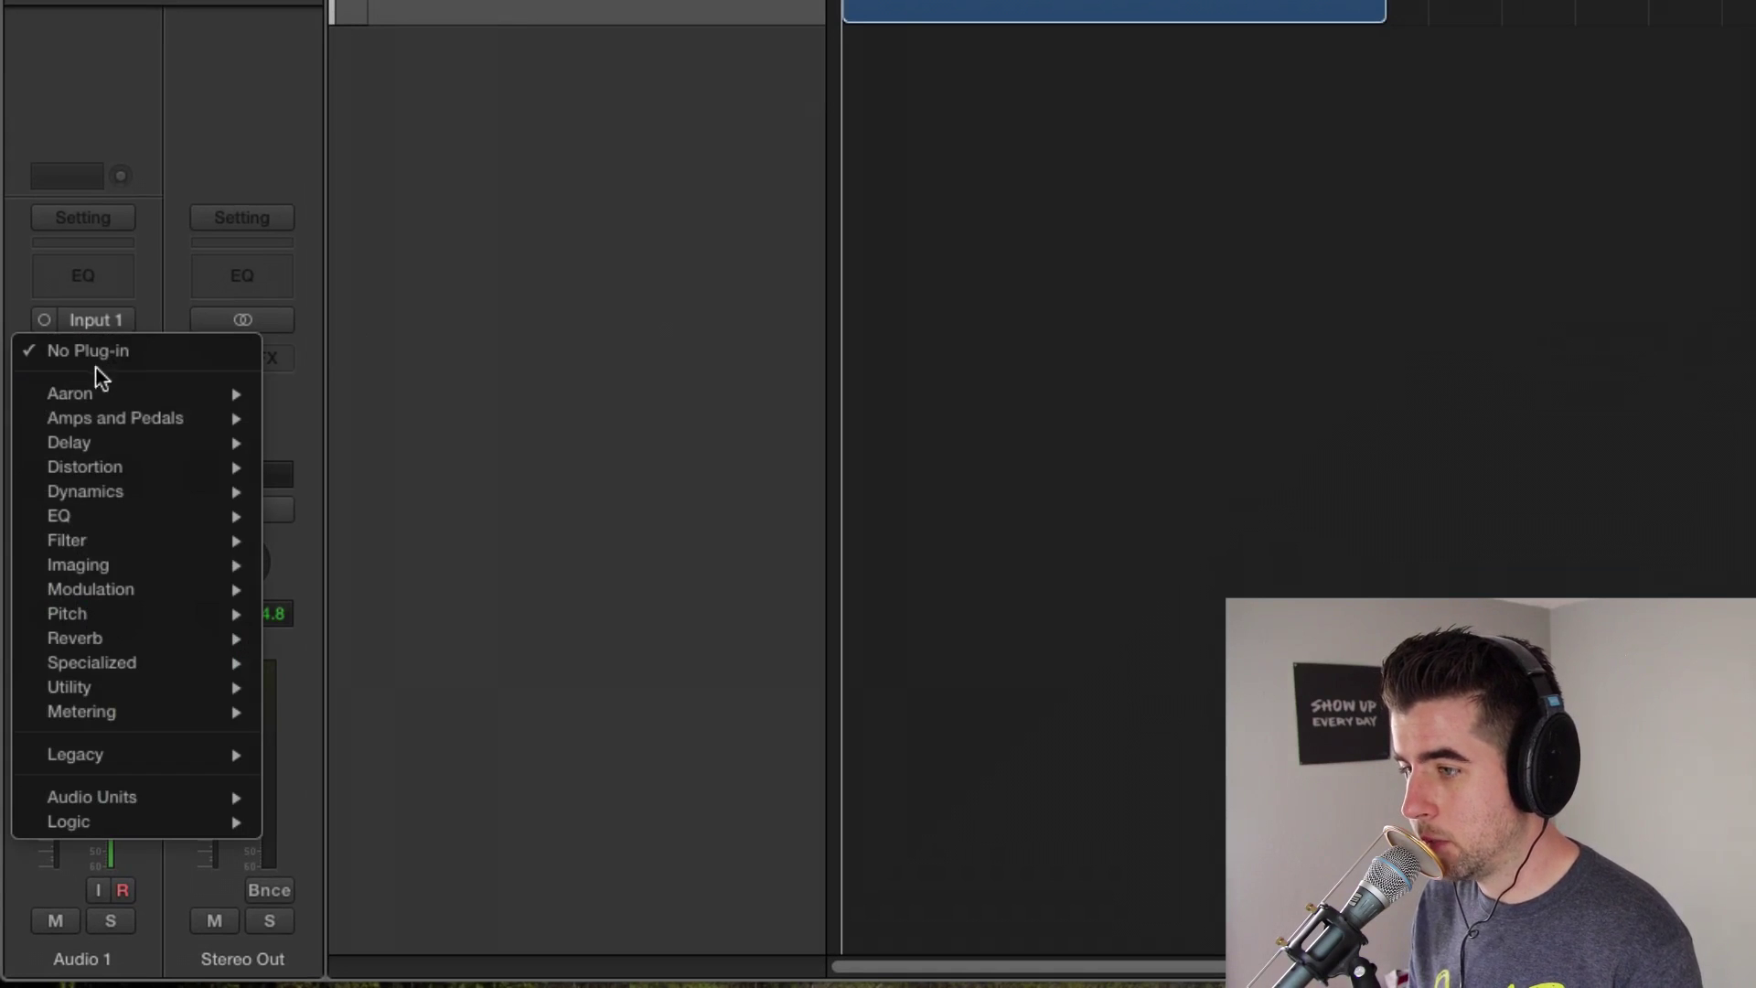
mouse_move(134, 752)
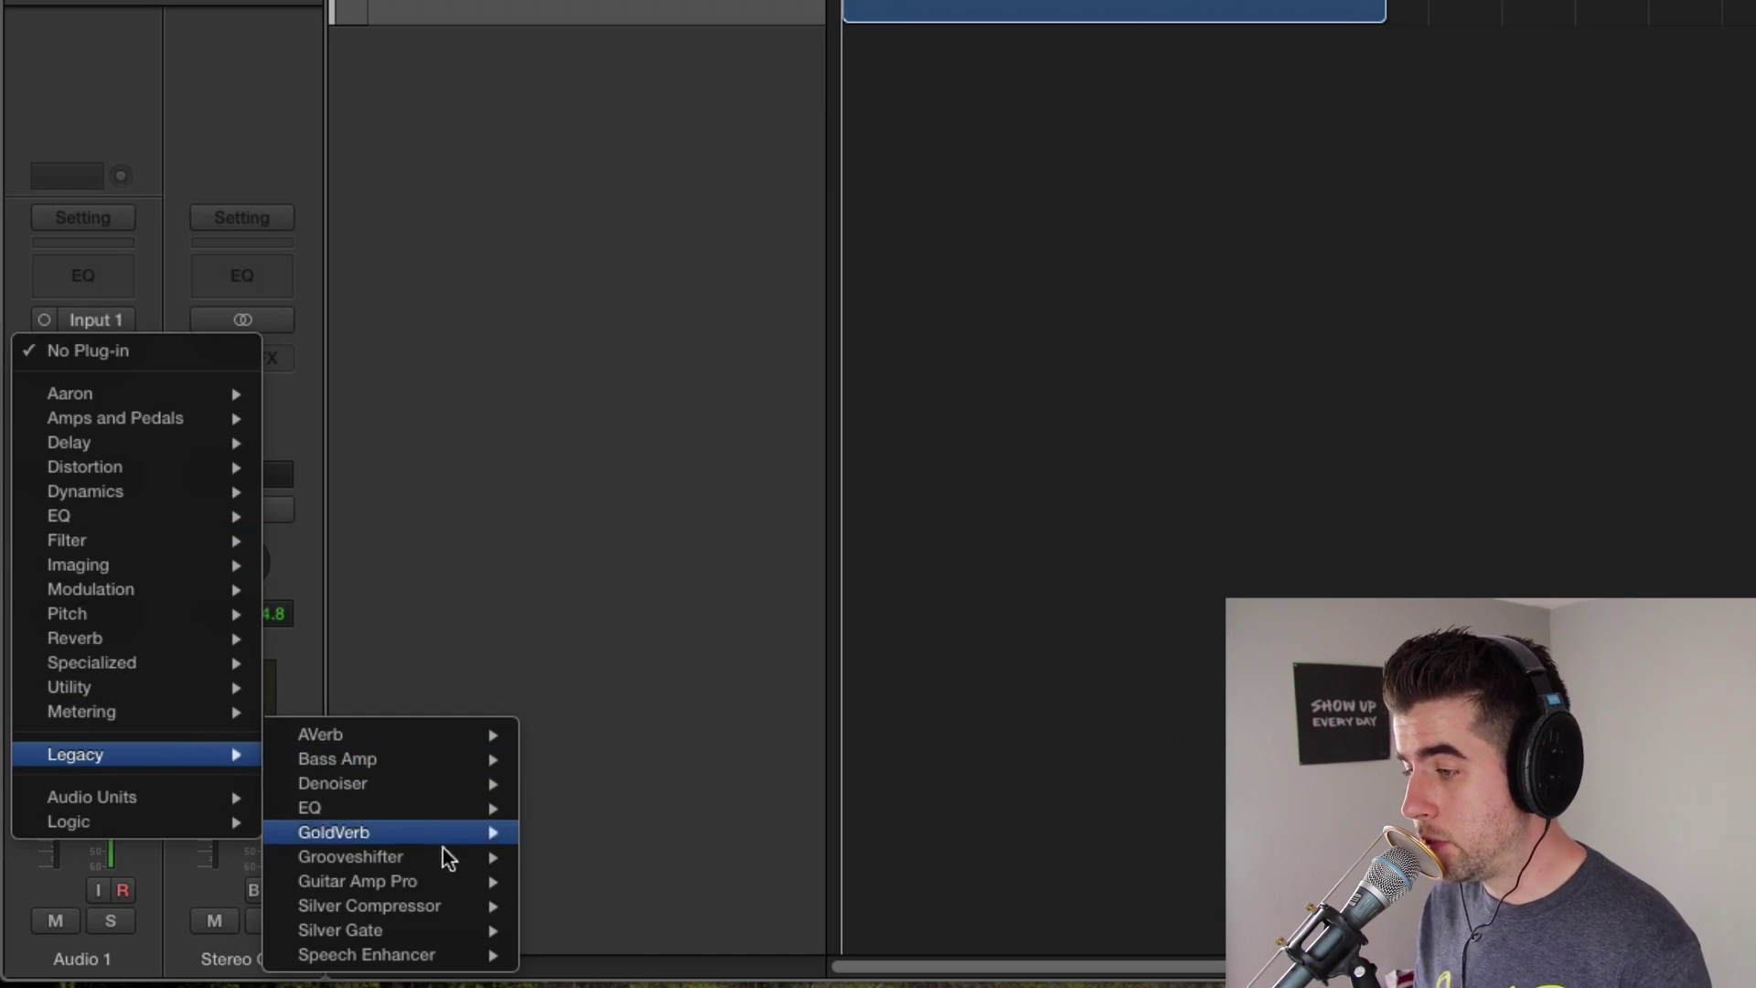
mouse_move(443, 951)
click(563, 953)
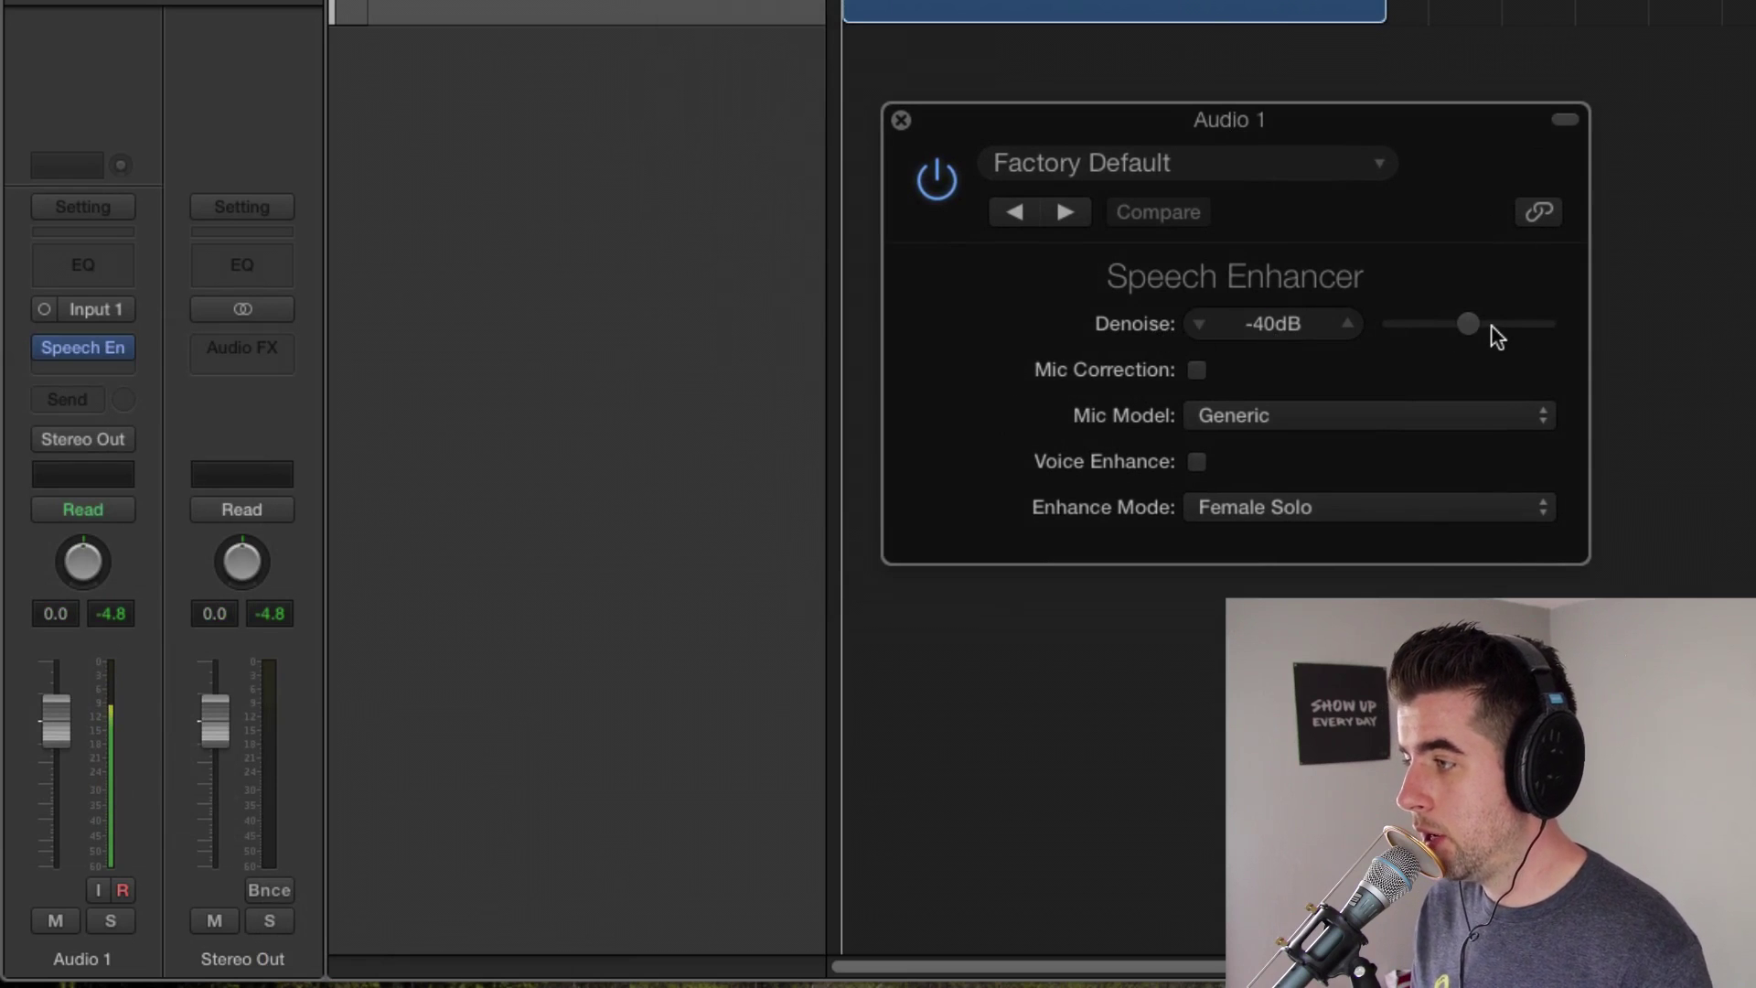
Set the Speech Enhancer's Denoise to -40 dB, audition the recording with the effect off and on, and close the plug-in.
drag(1477, 329, 1482, 341)
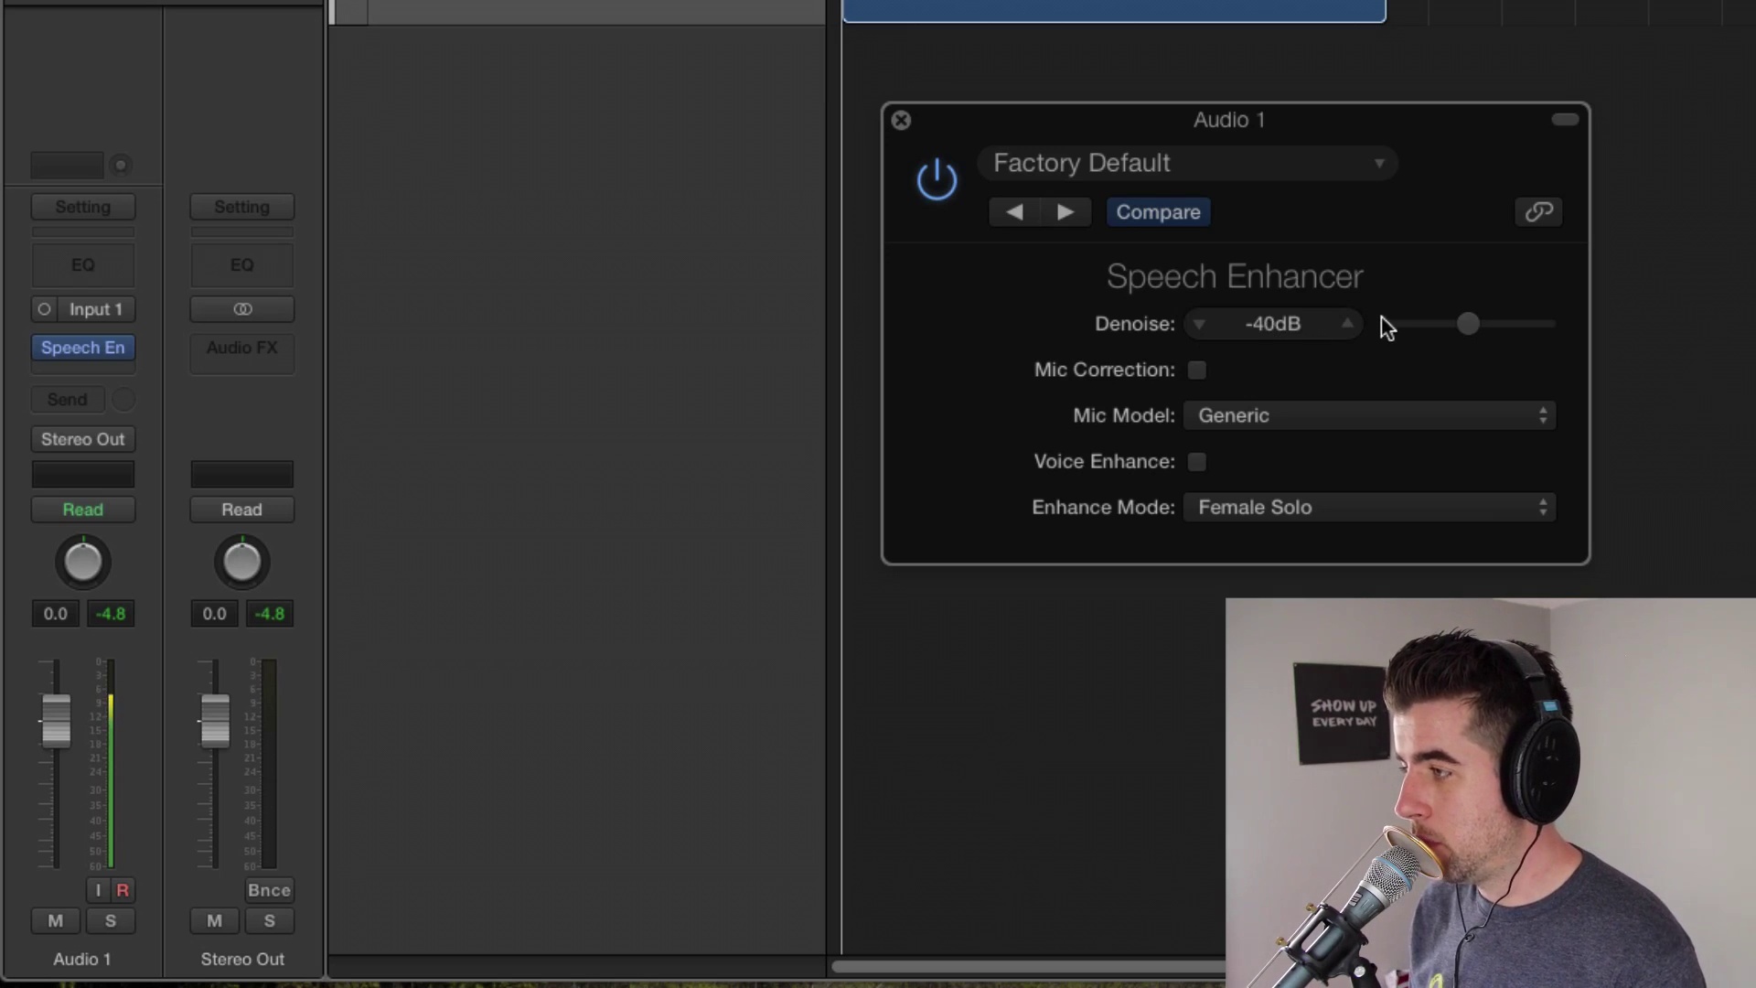
mouse_move(1467, 322)
mouse_down()
mouse_move(1484, 319)
mouse_move(1472, 336)
mouse_up()
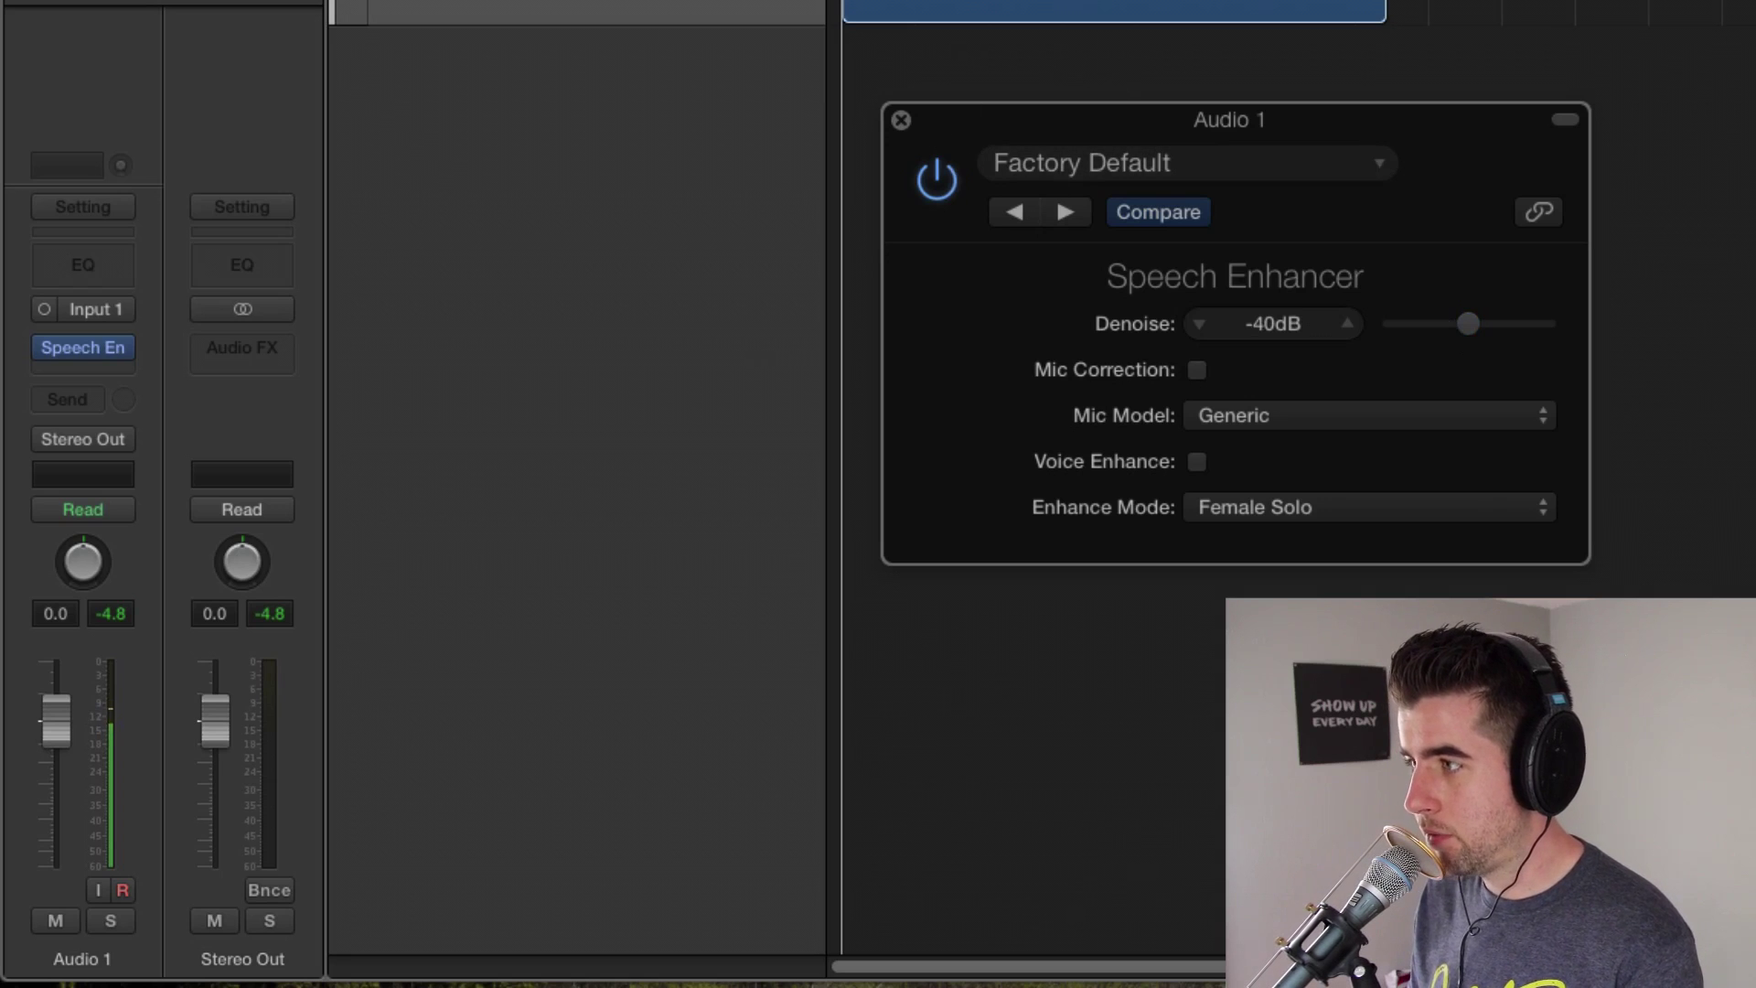
click(933, 184)
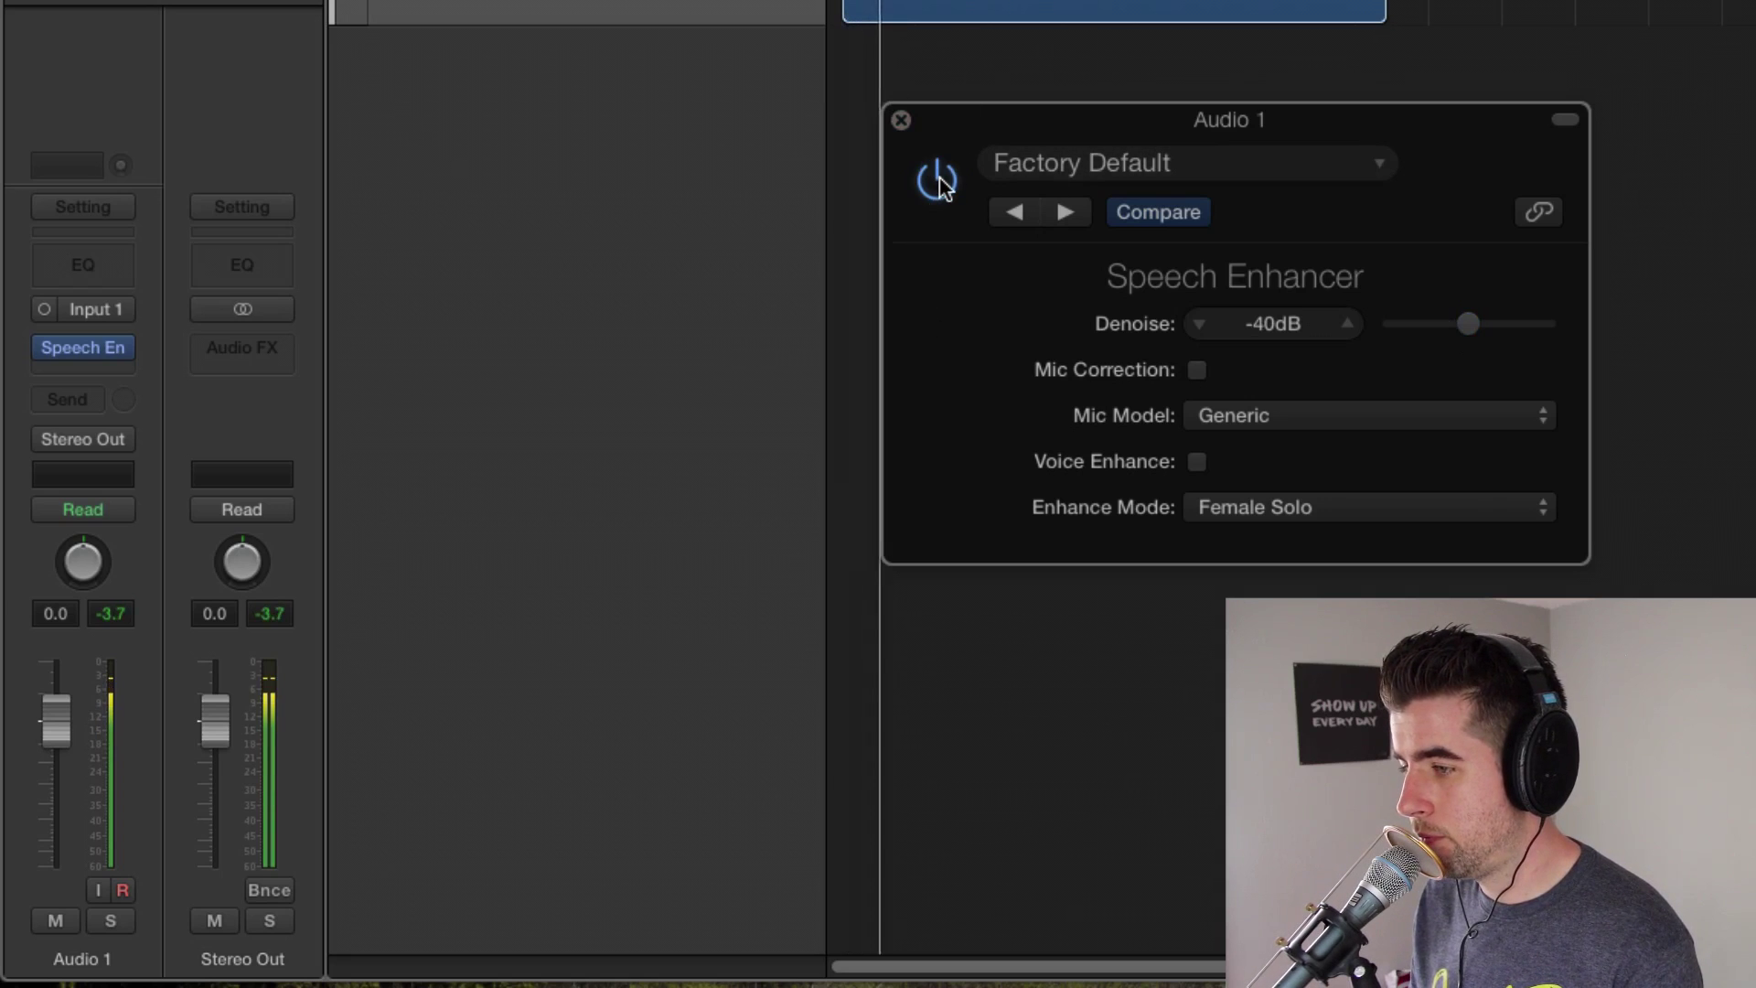
click(942, 186)
click(942, 184)
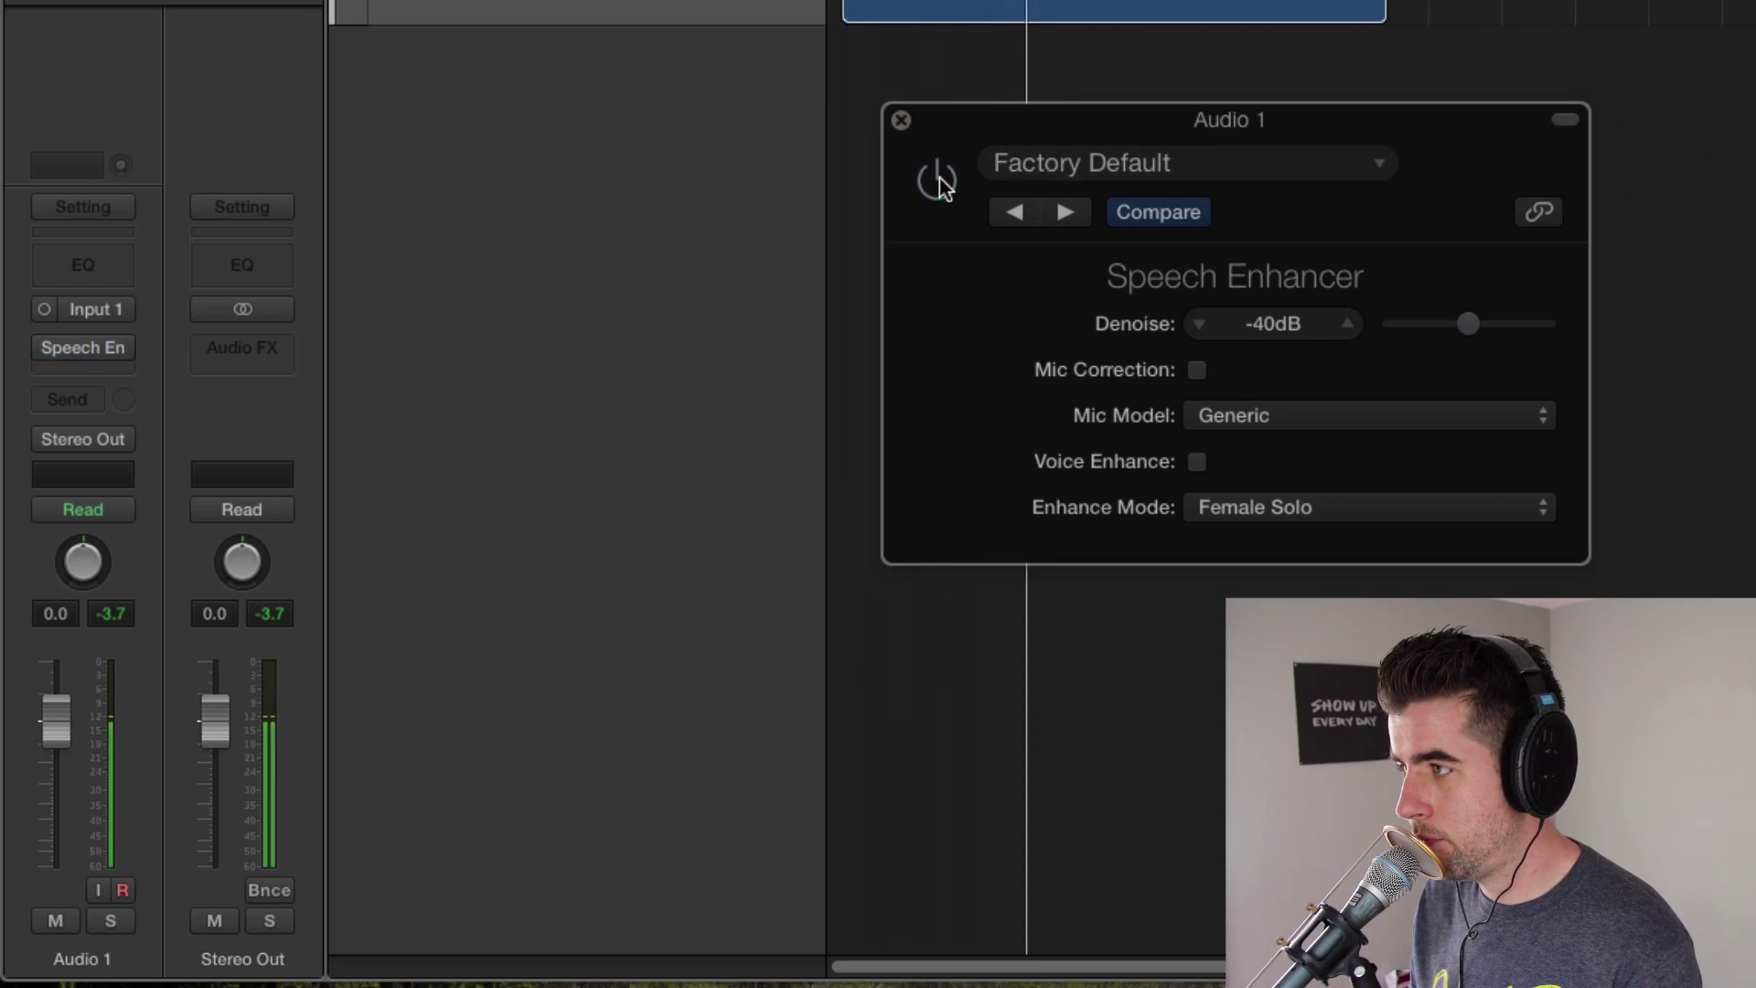
click(943, 186)
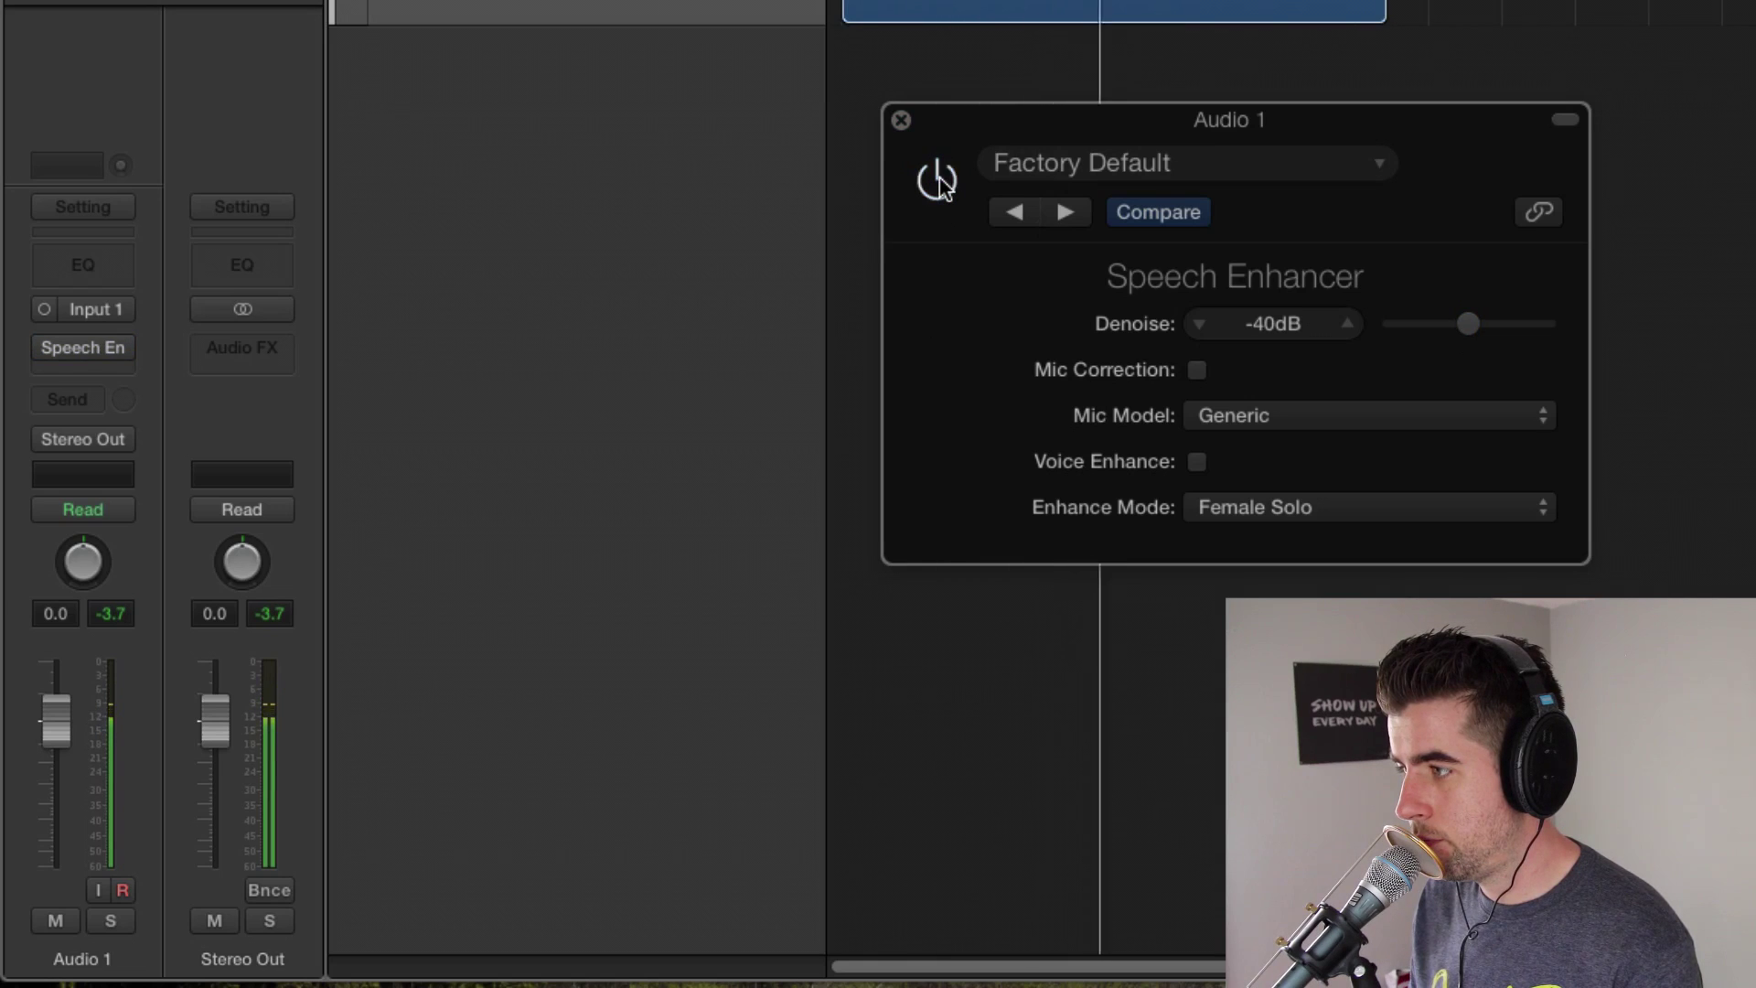
click(901, 120)
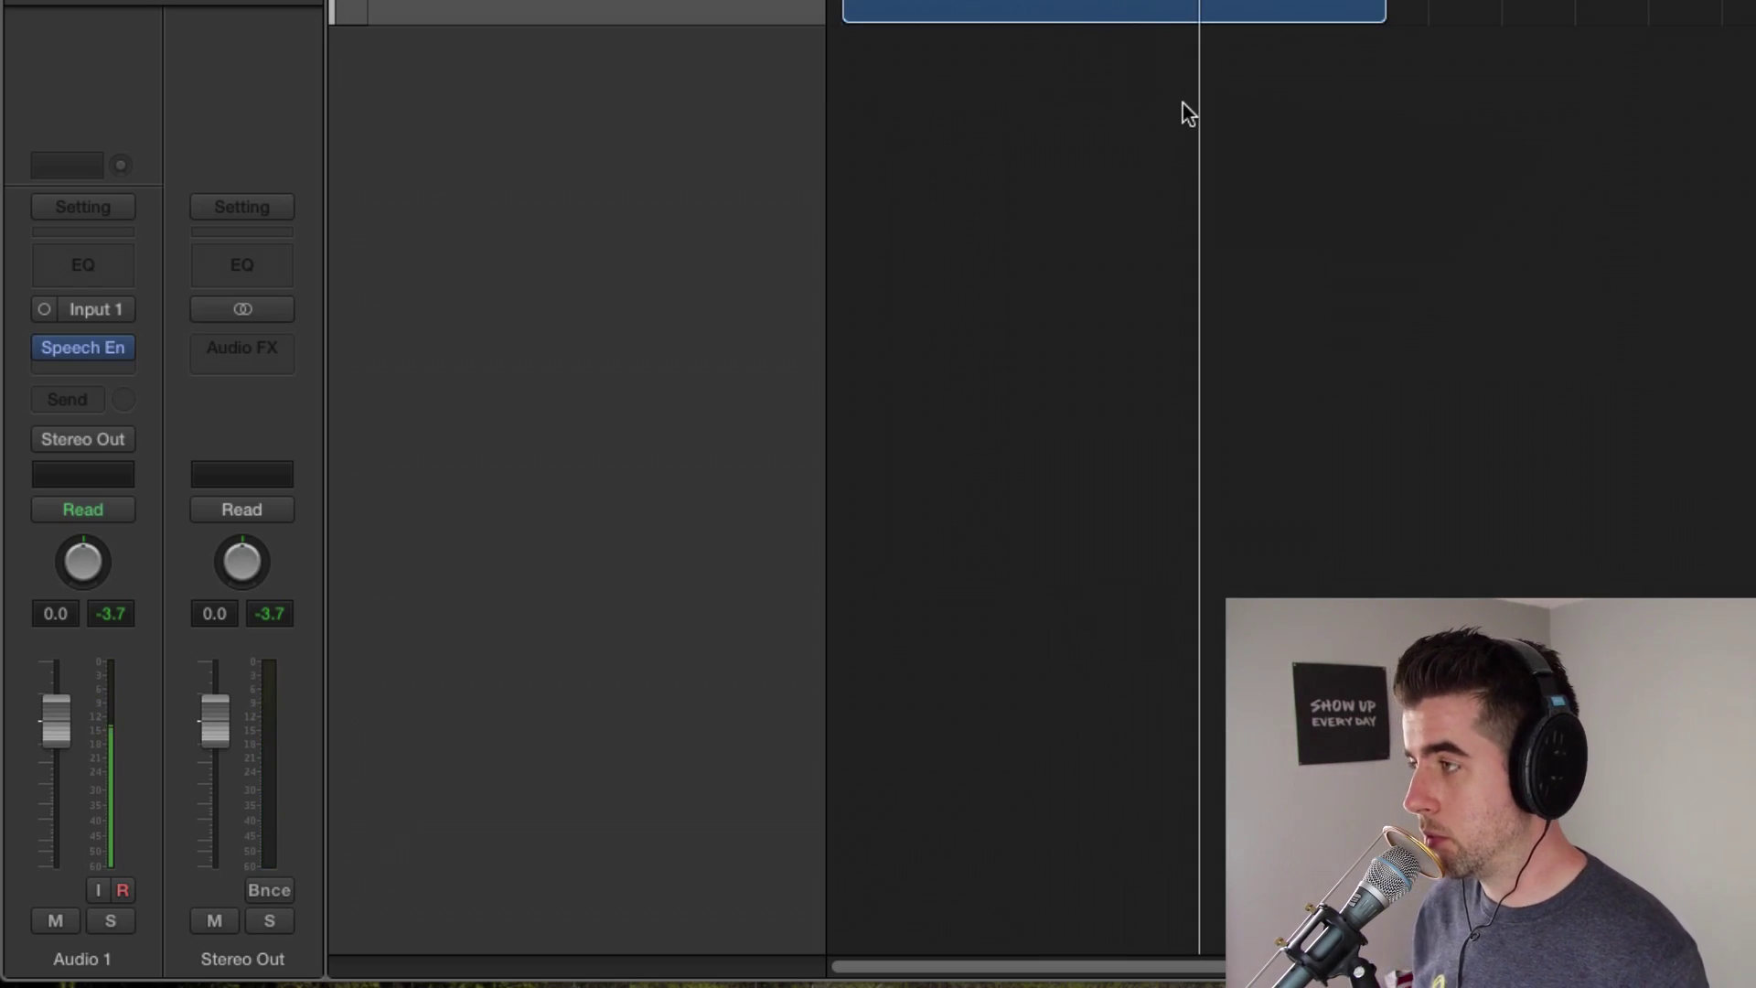
Insert a mono Channel EQ below the Speech Enhancer on Audio 1 and move its window clear of the tracks.
click(104, 368)
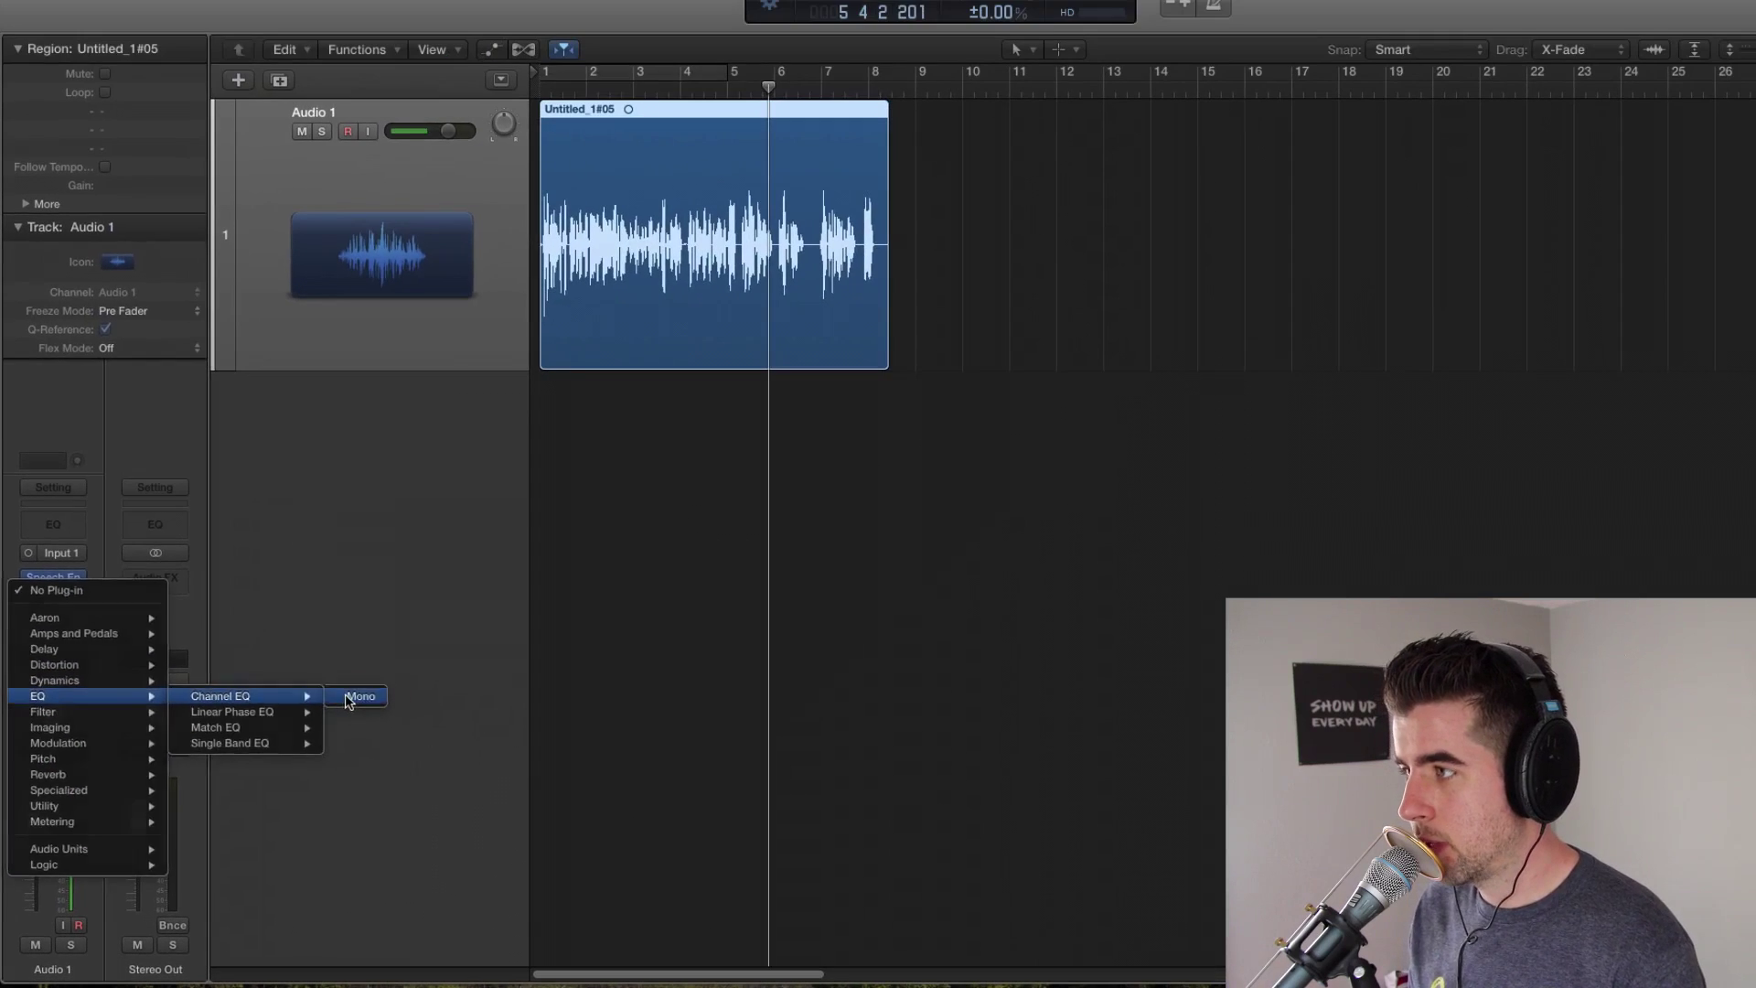
key(Escape)
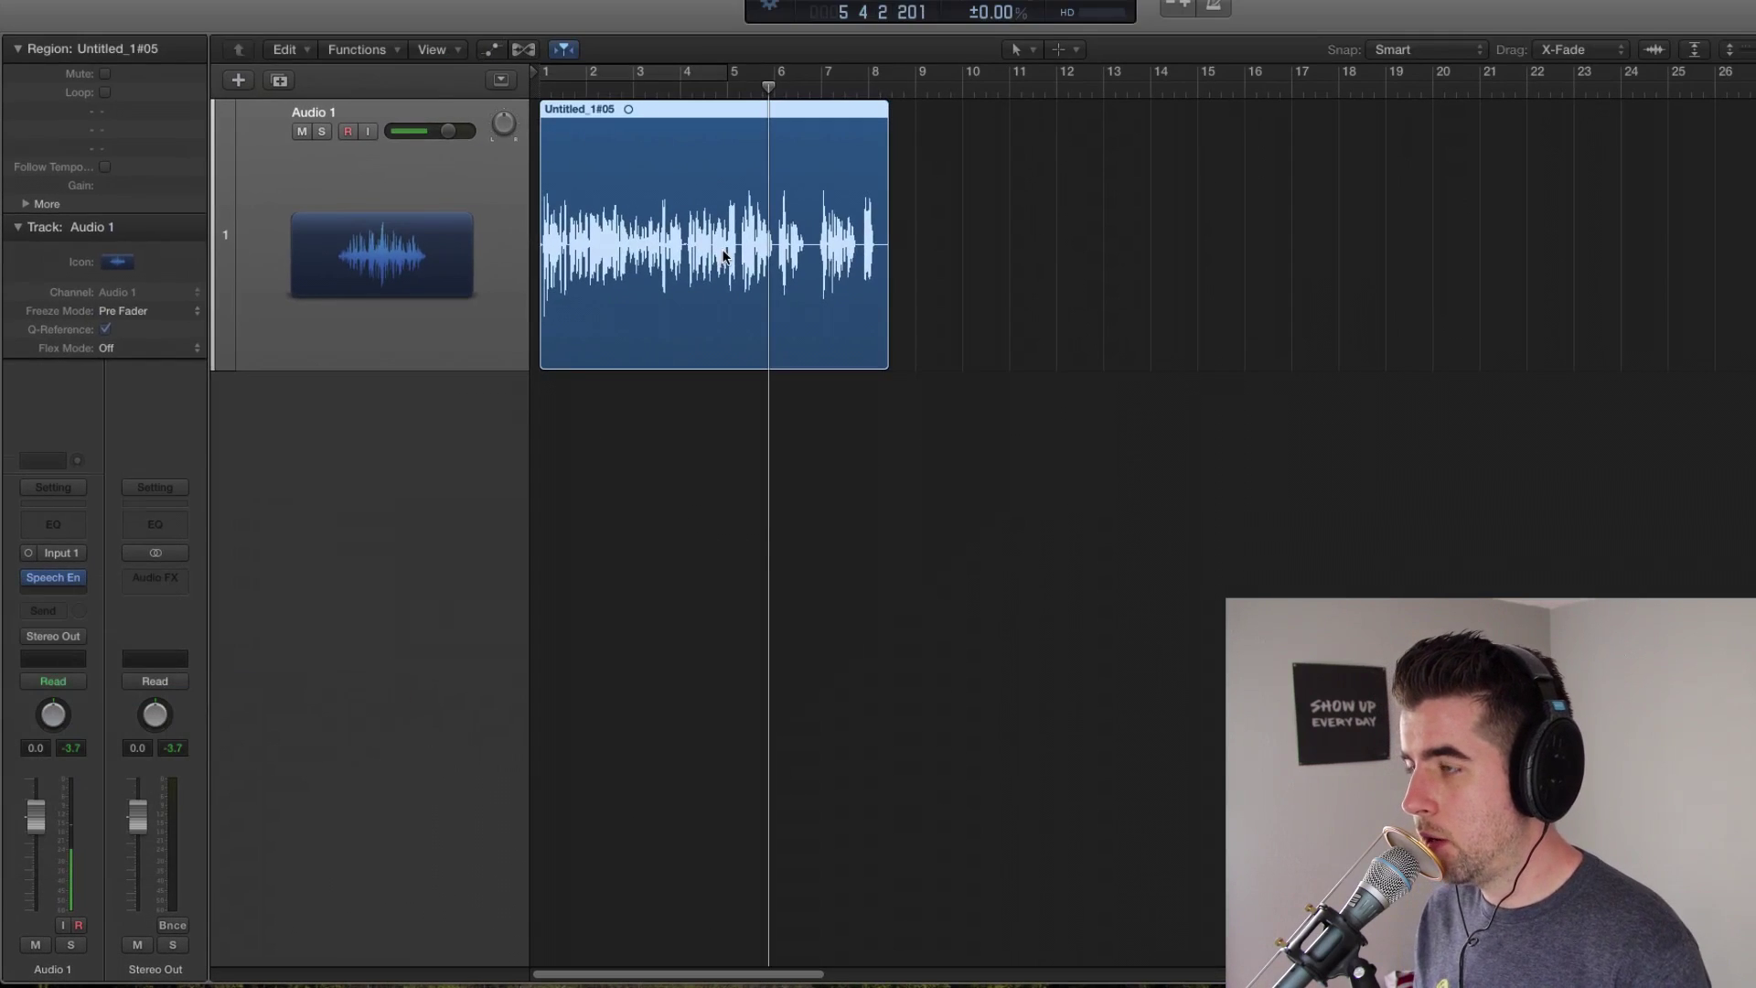
drag(549, 11, 879, 315)
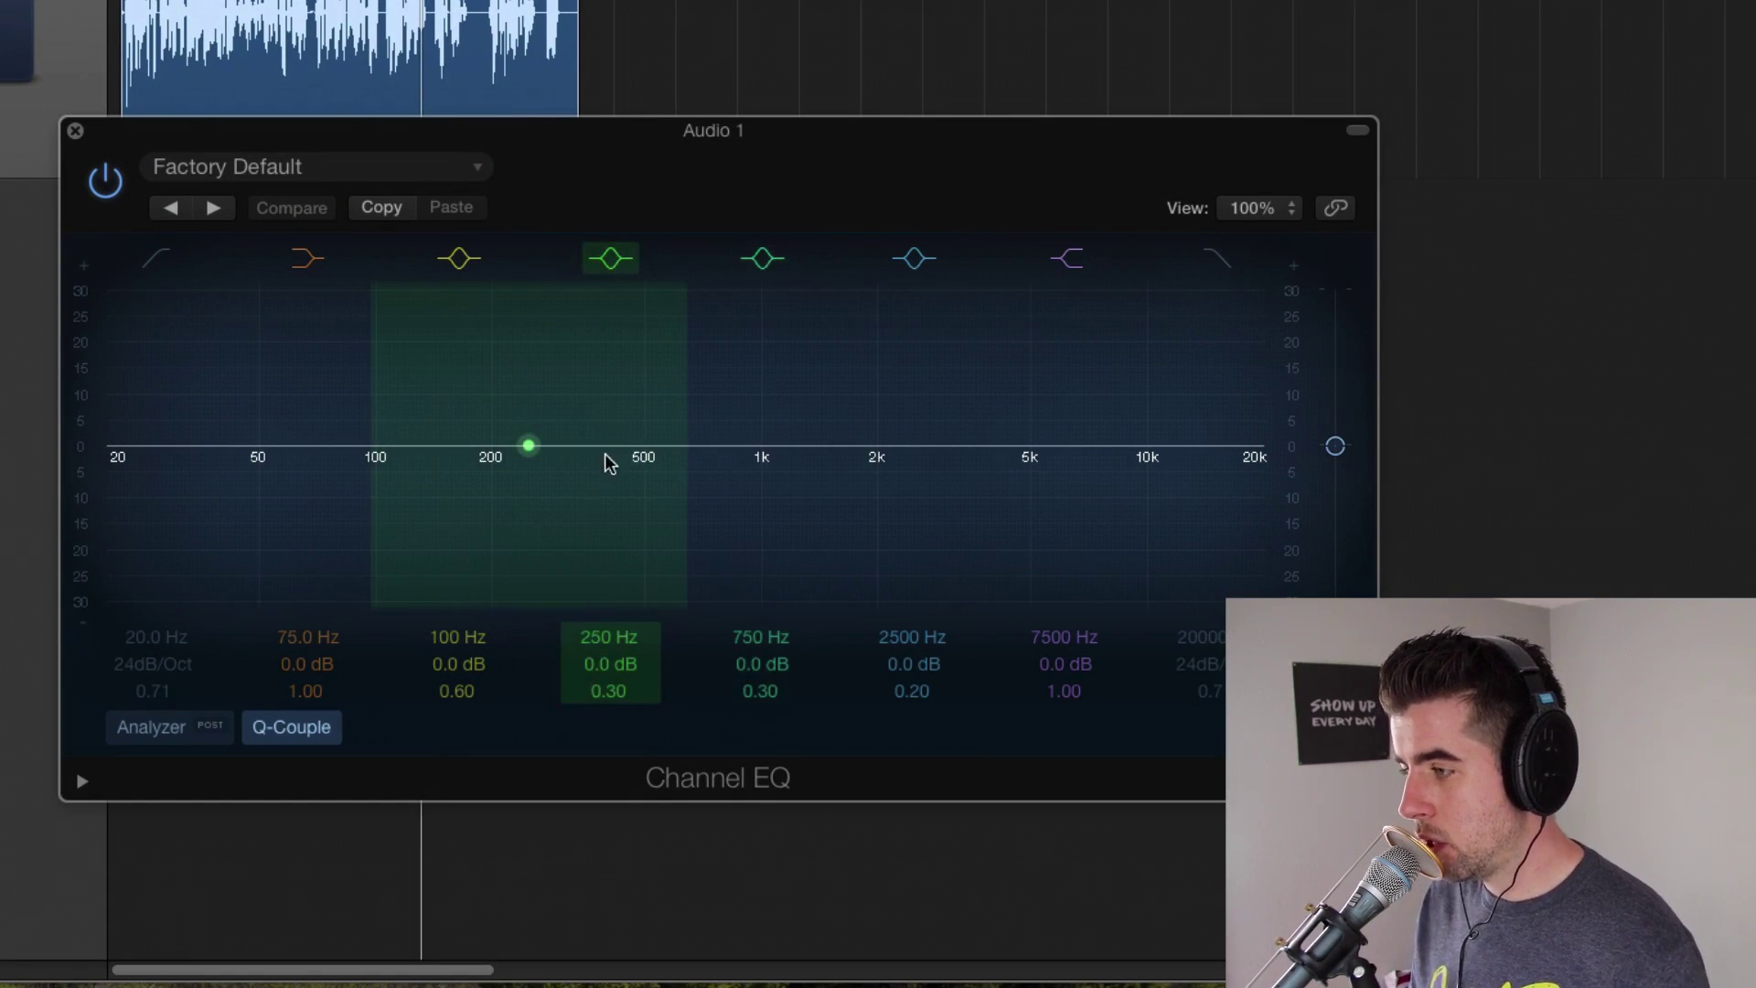
Set the Channel EQ's analyzer to Pre and enable it while playing the recording from the start.
click(210, 726)
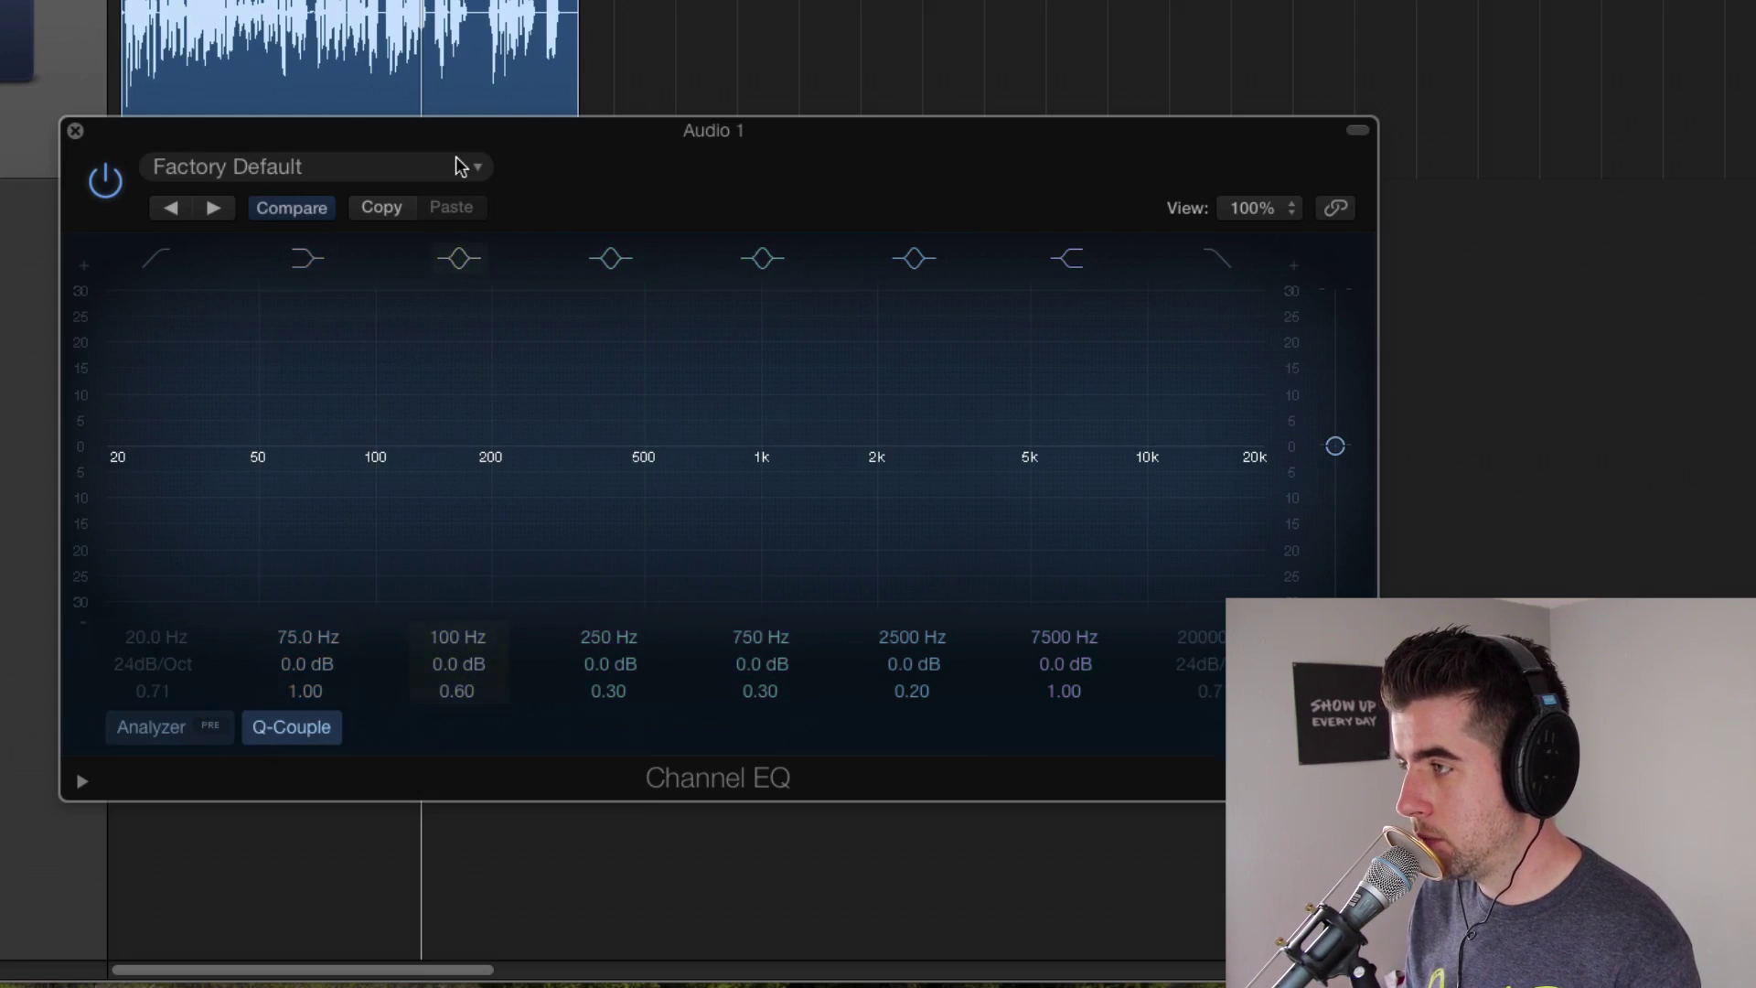
drag(549, 137, 544, 168)
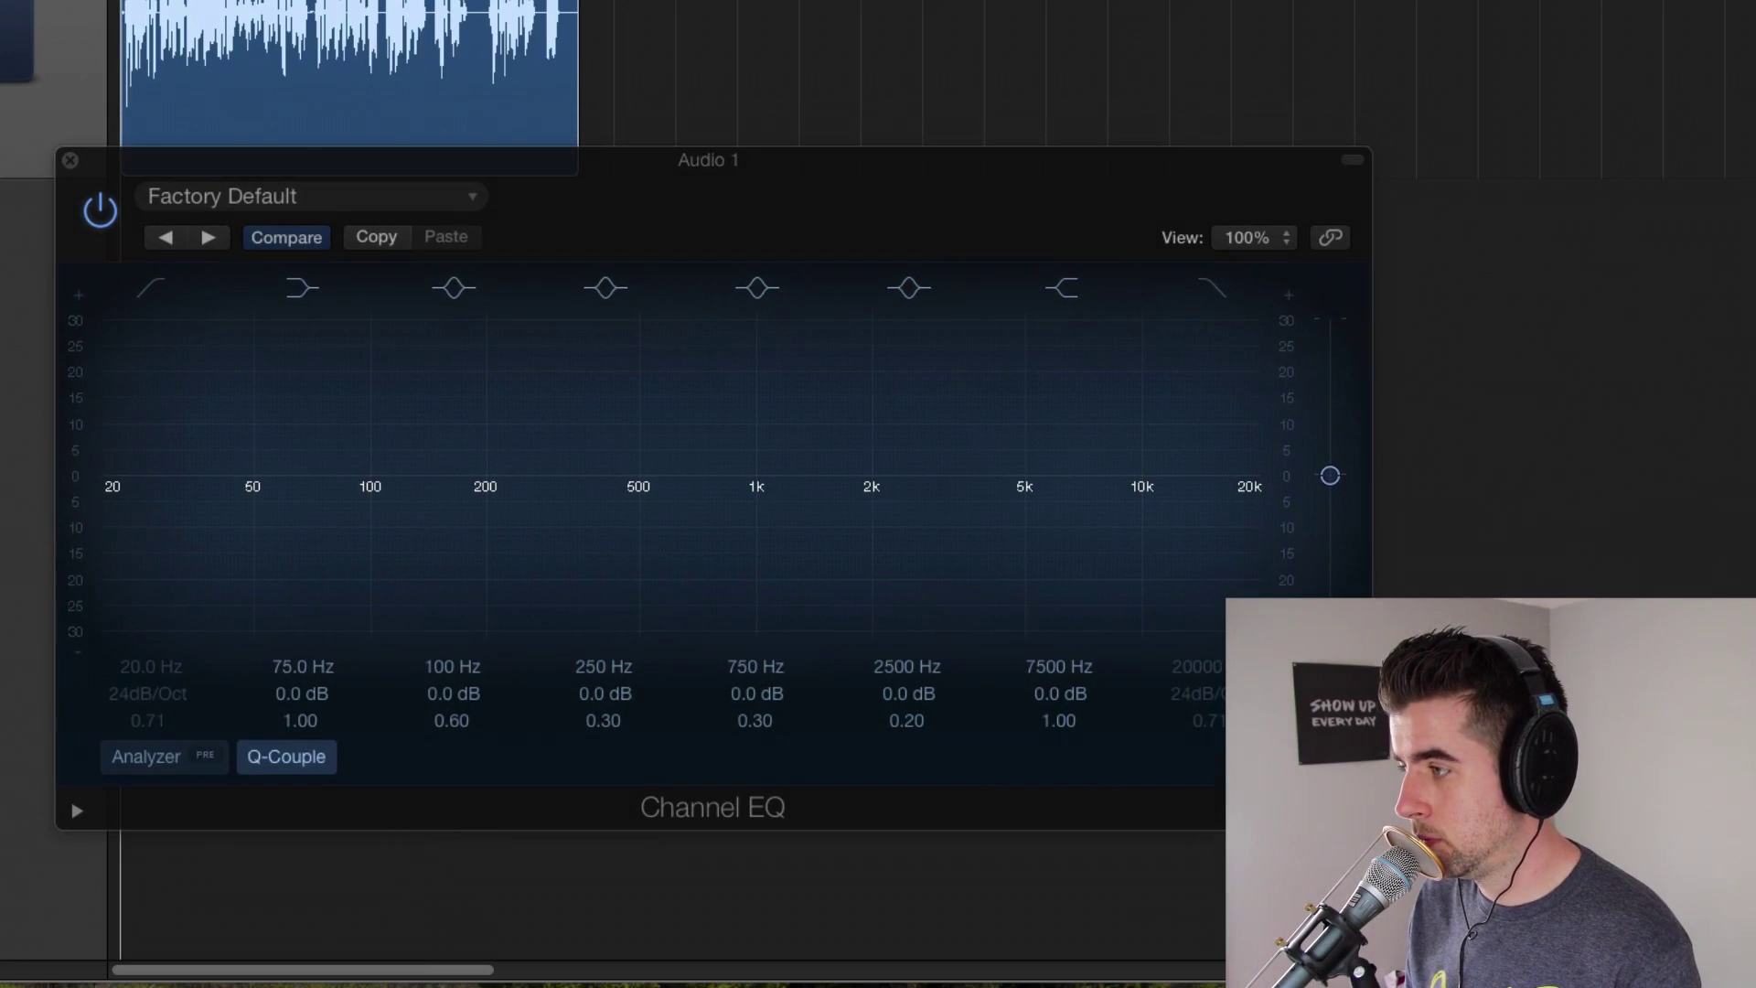
key(space)
click(168, 767)
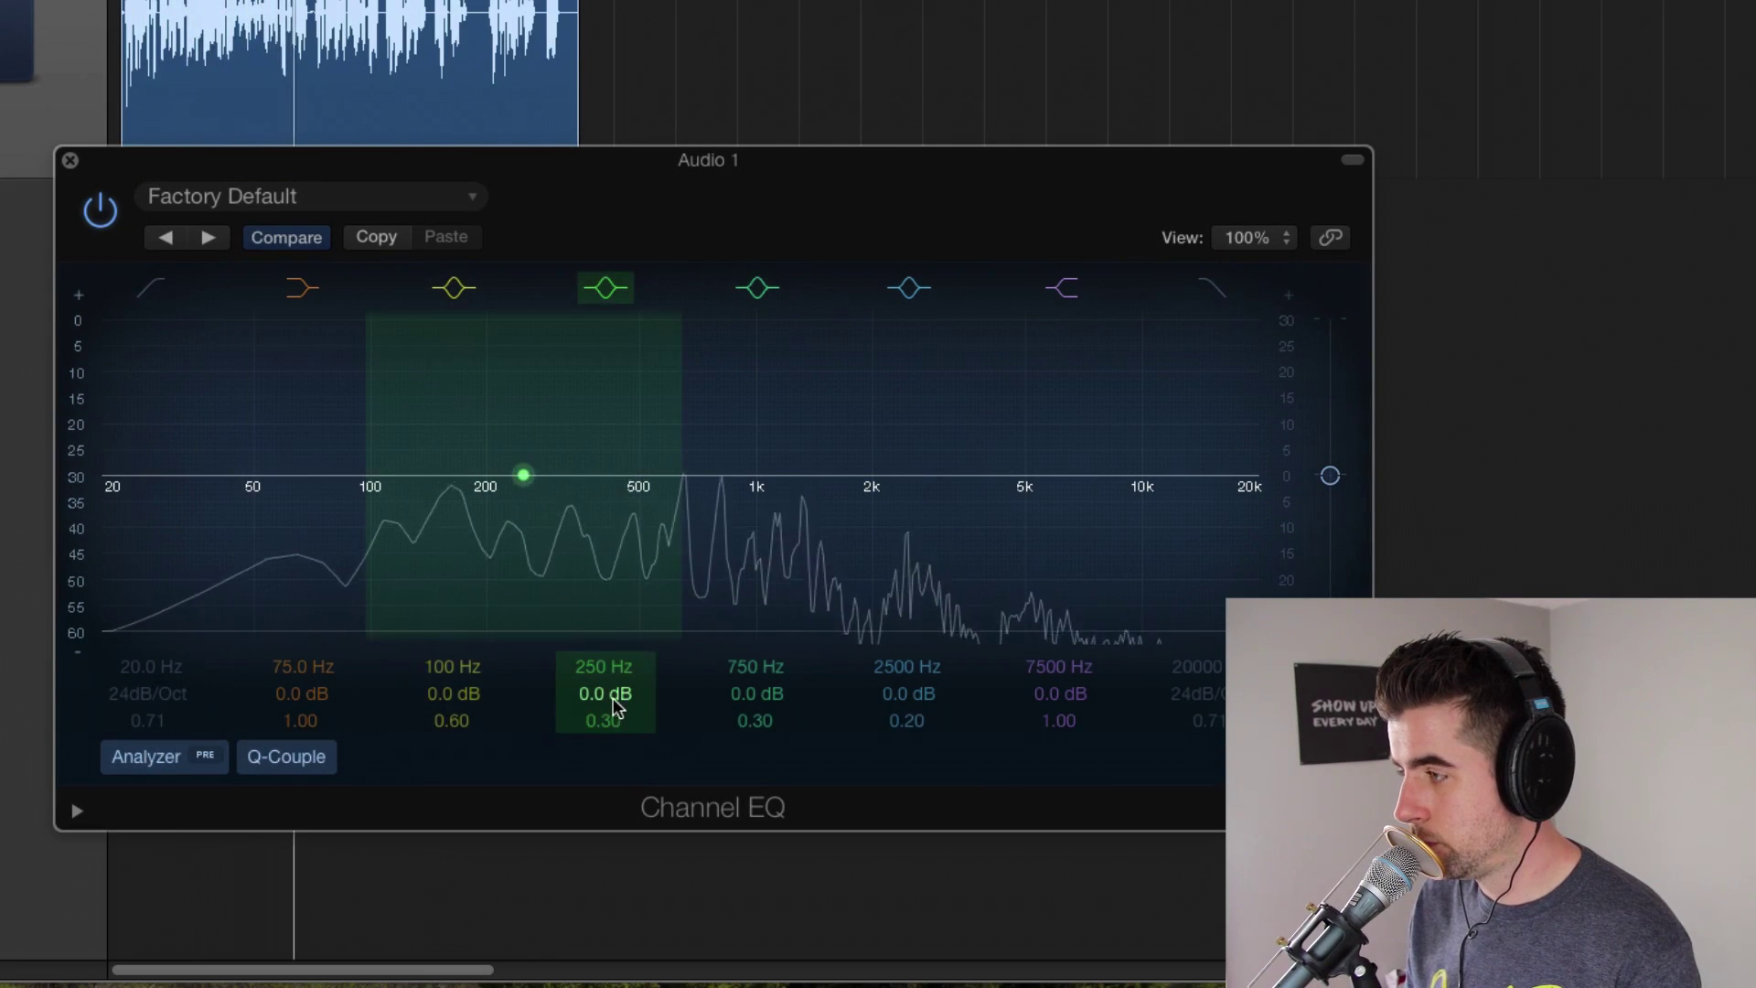
Cut 2.5 dB at 325 Hz with a Q of 1.00 in the Channel EQ and enable the low-cut filter at 90 Hz.
mouse_move(613, 696)
mouse_down()
mouse_move(604, 633)
mouse_move(604, 718)
mouse_up()
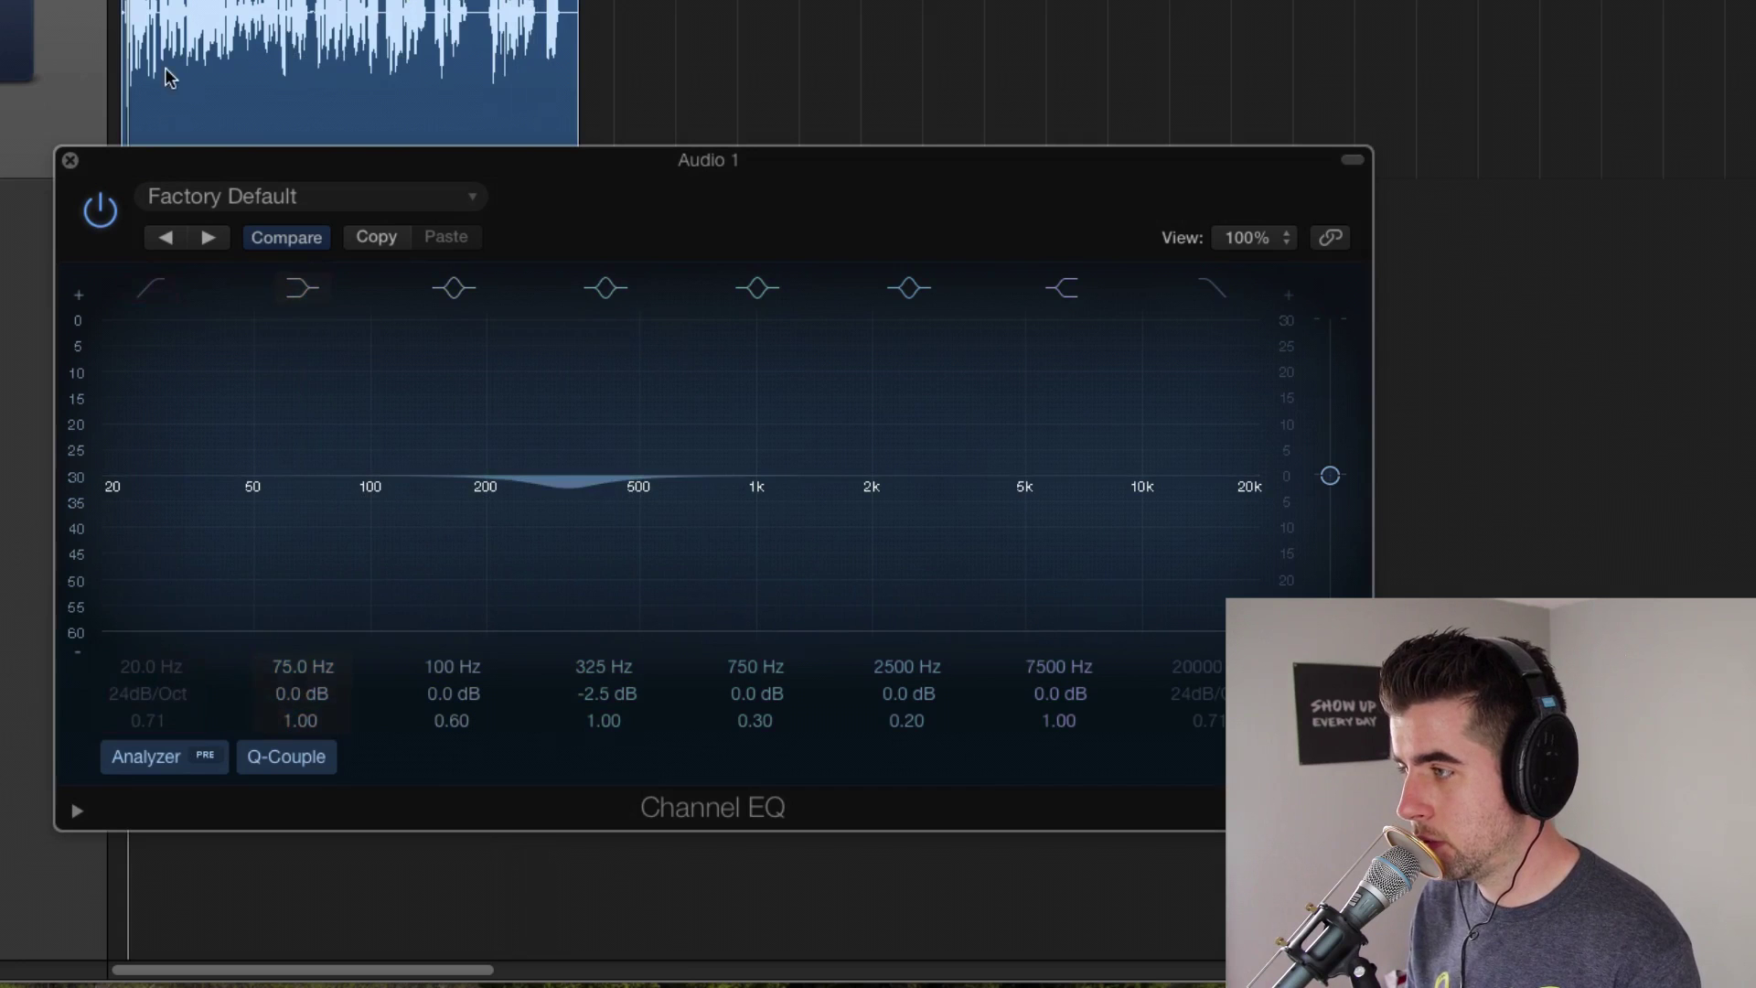
click(146, 287)
drag(139, 665, 139, 627)
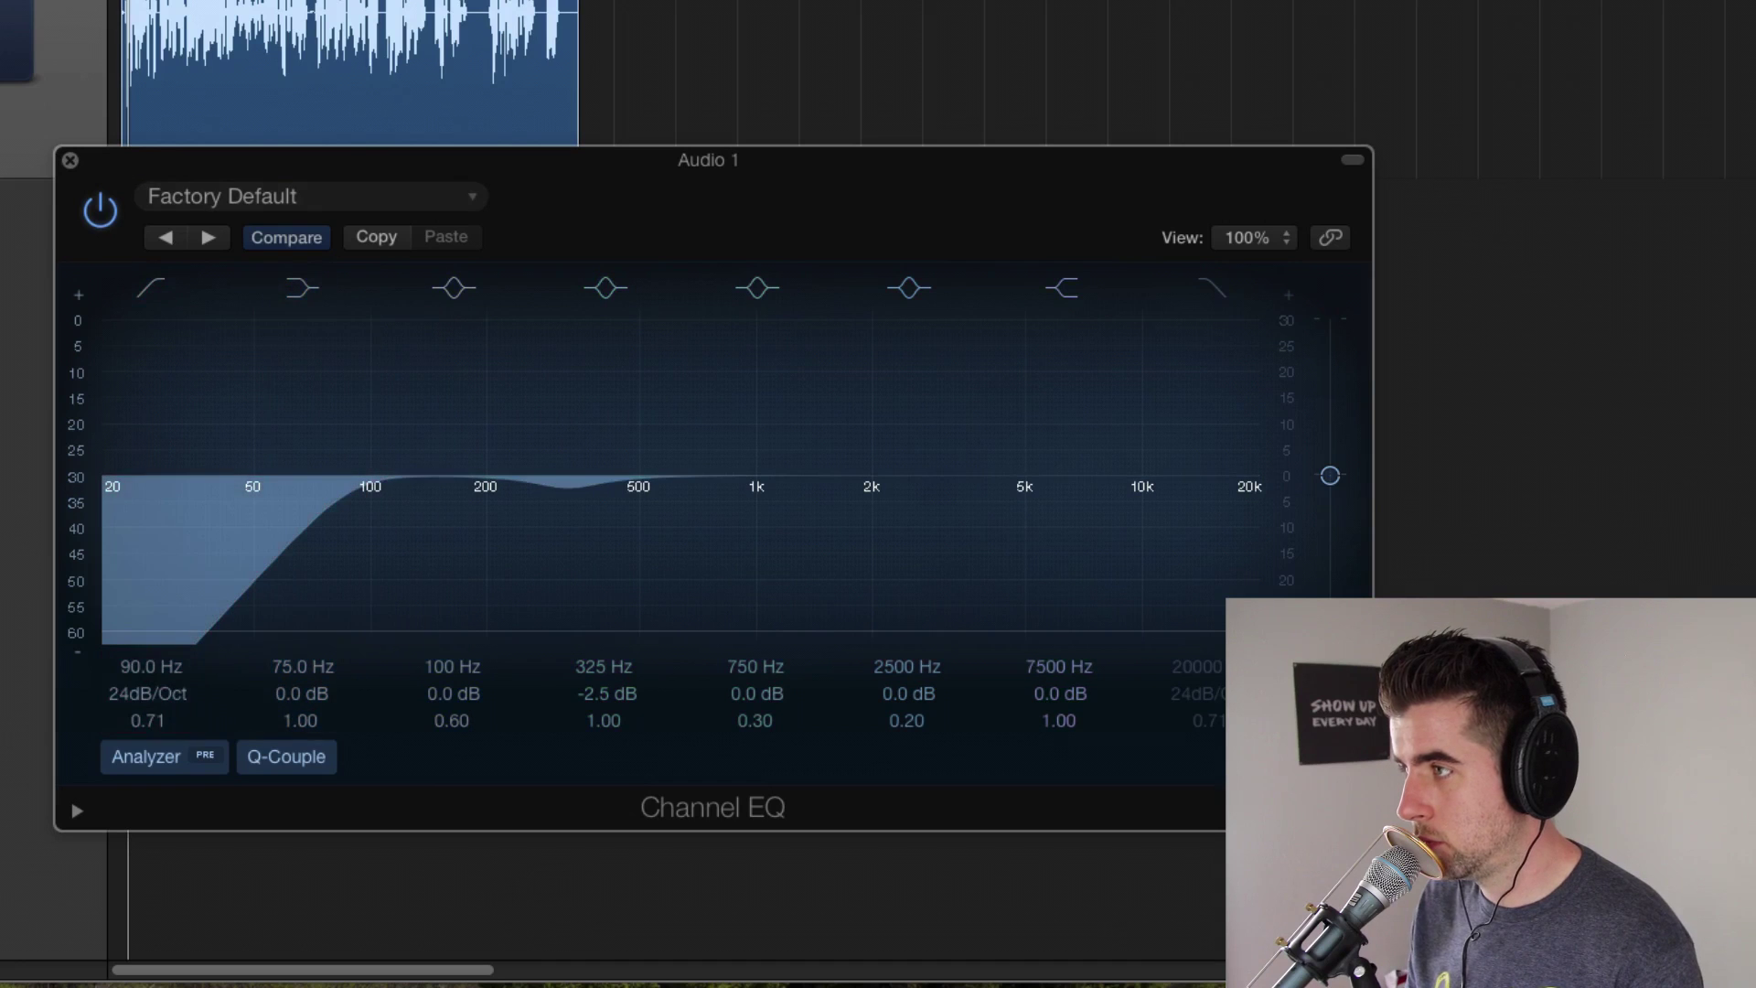
Compare the recording with the Channel EQ off and on, set the low-cut frequency to 80 Hz, and close the EQ.
key(space)
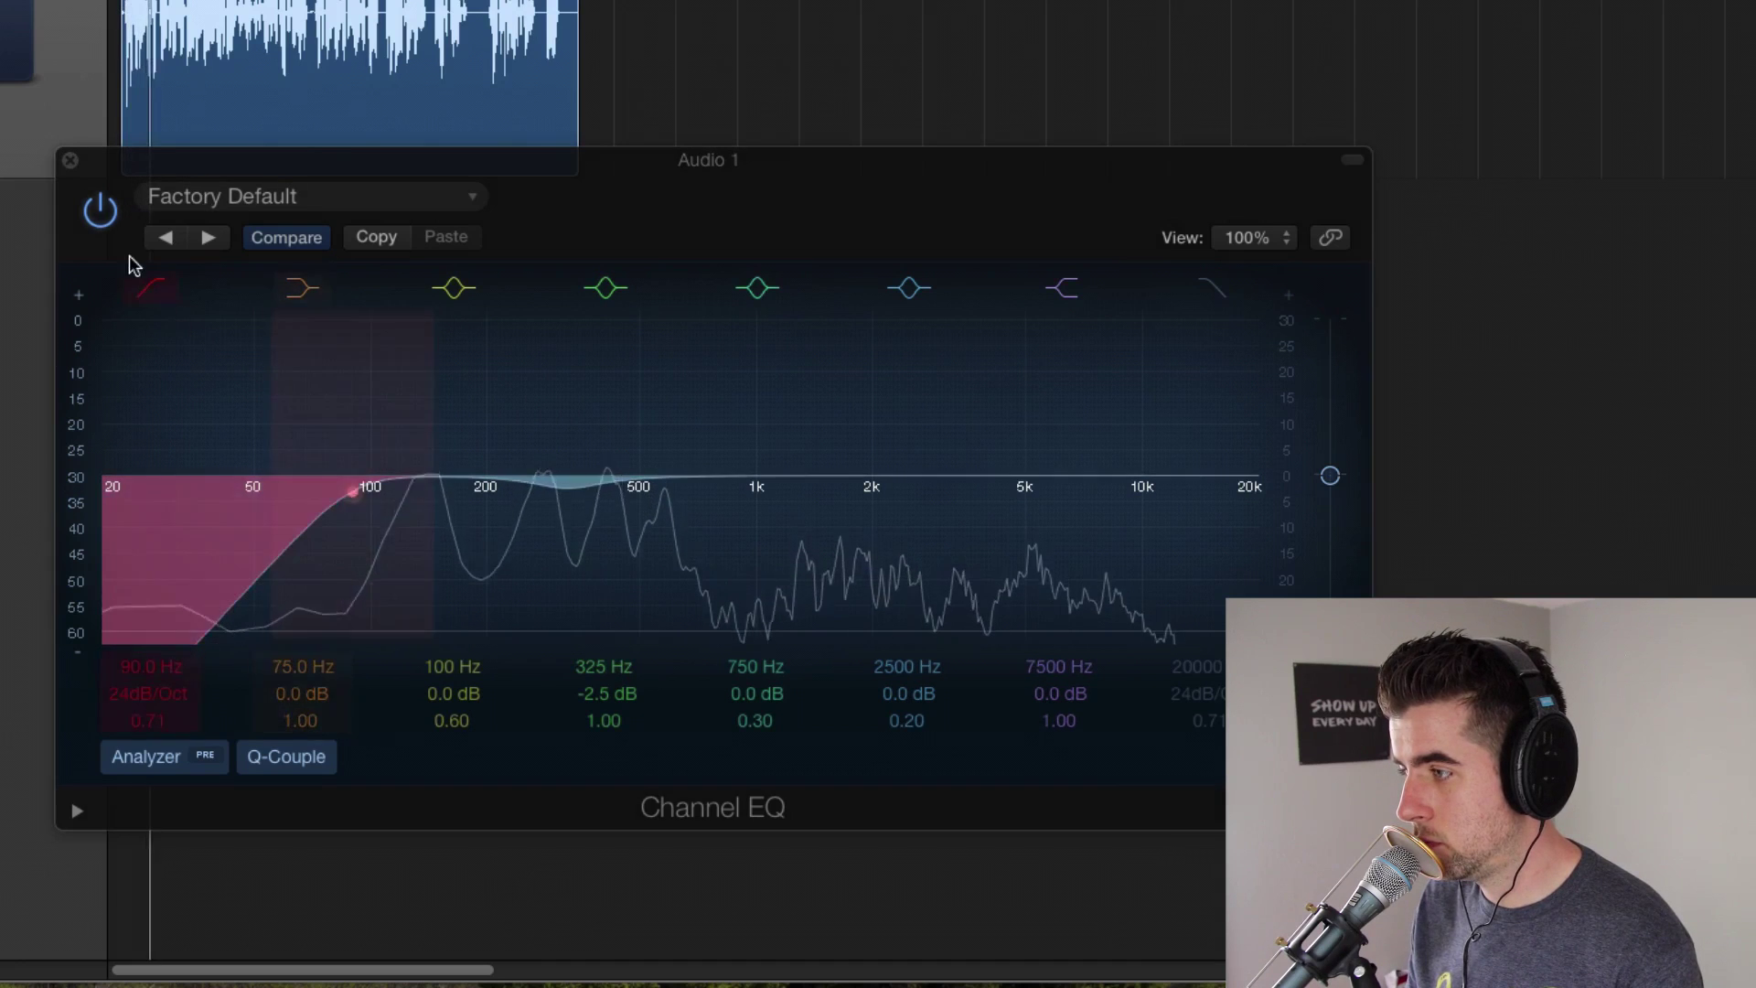
click(101, 212)
click(100, 211)
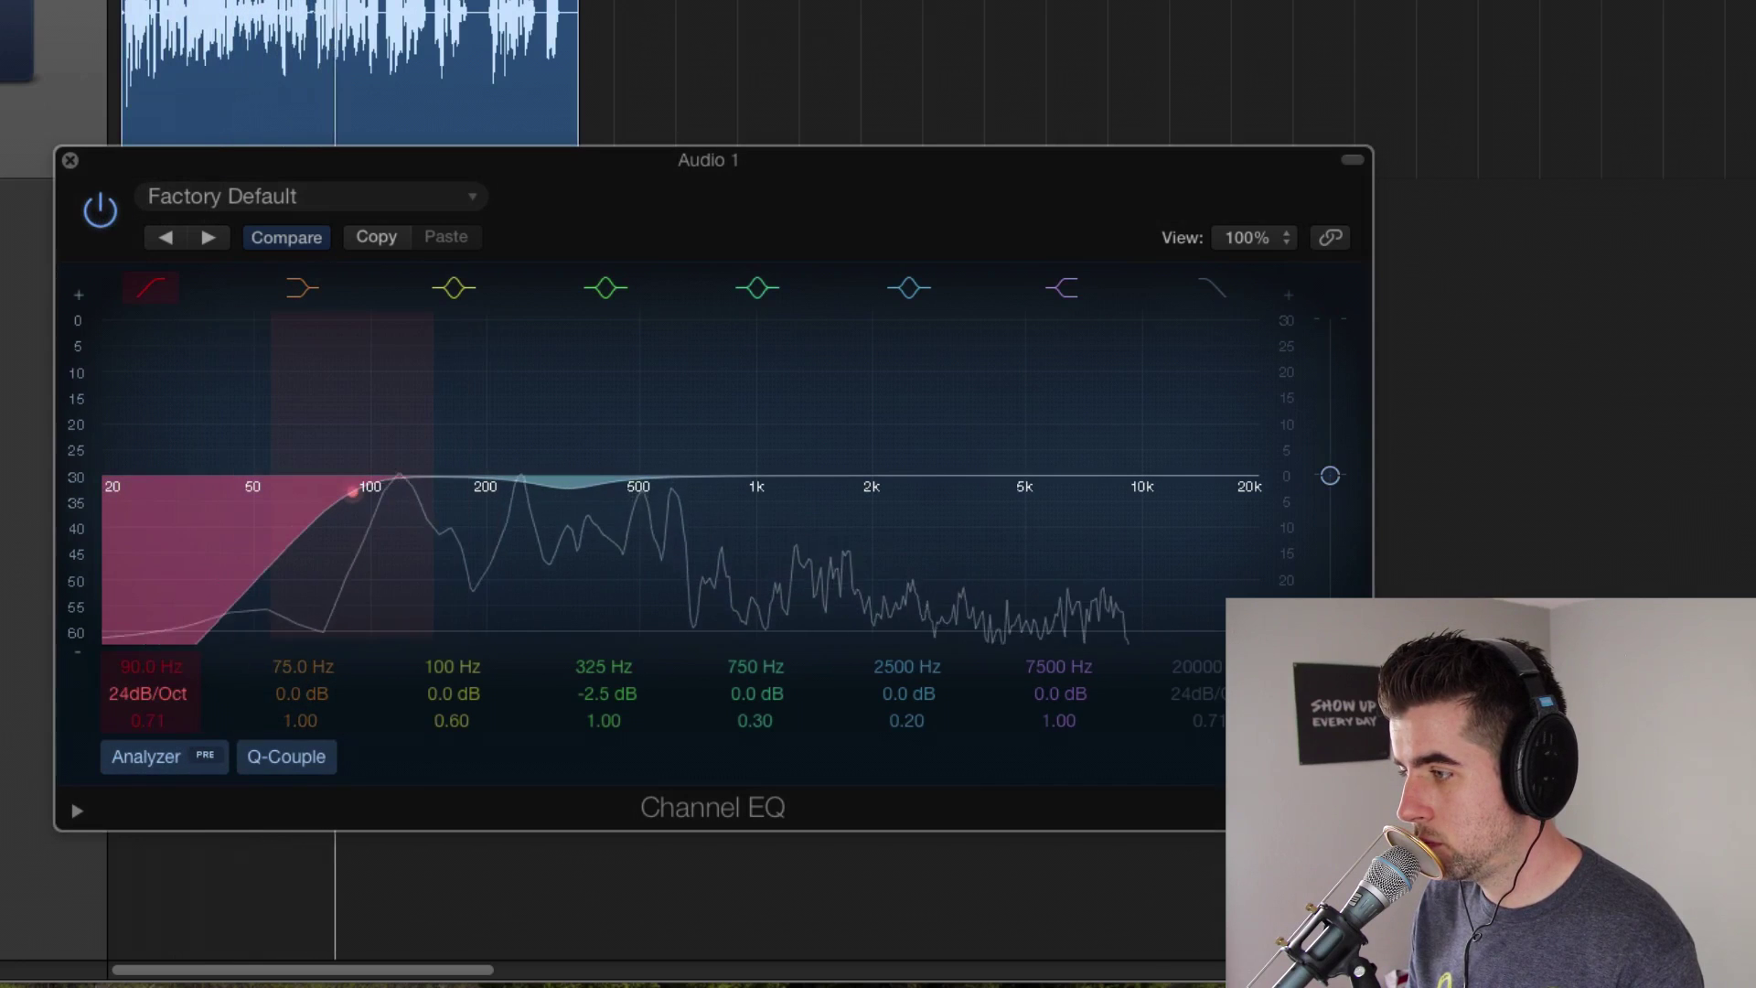
drag(151, 666, 151, 687)
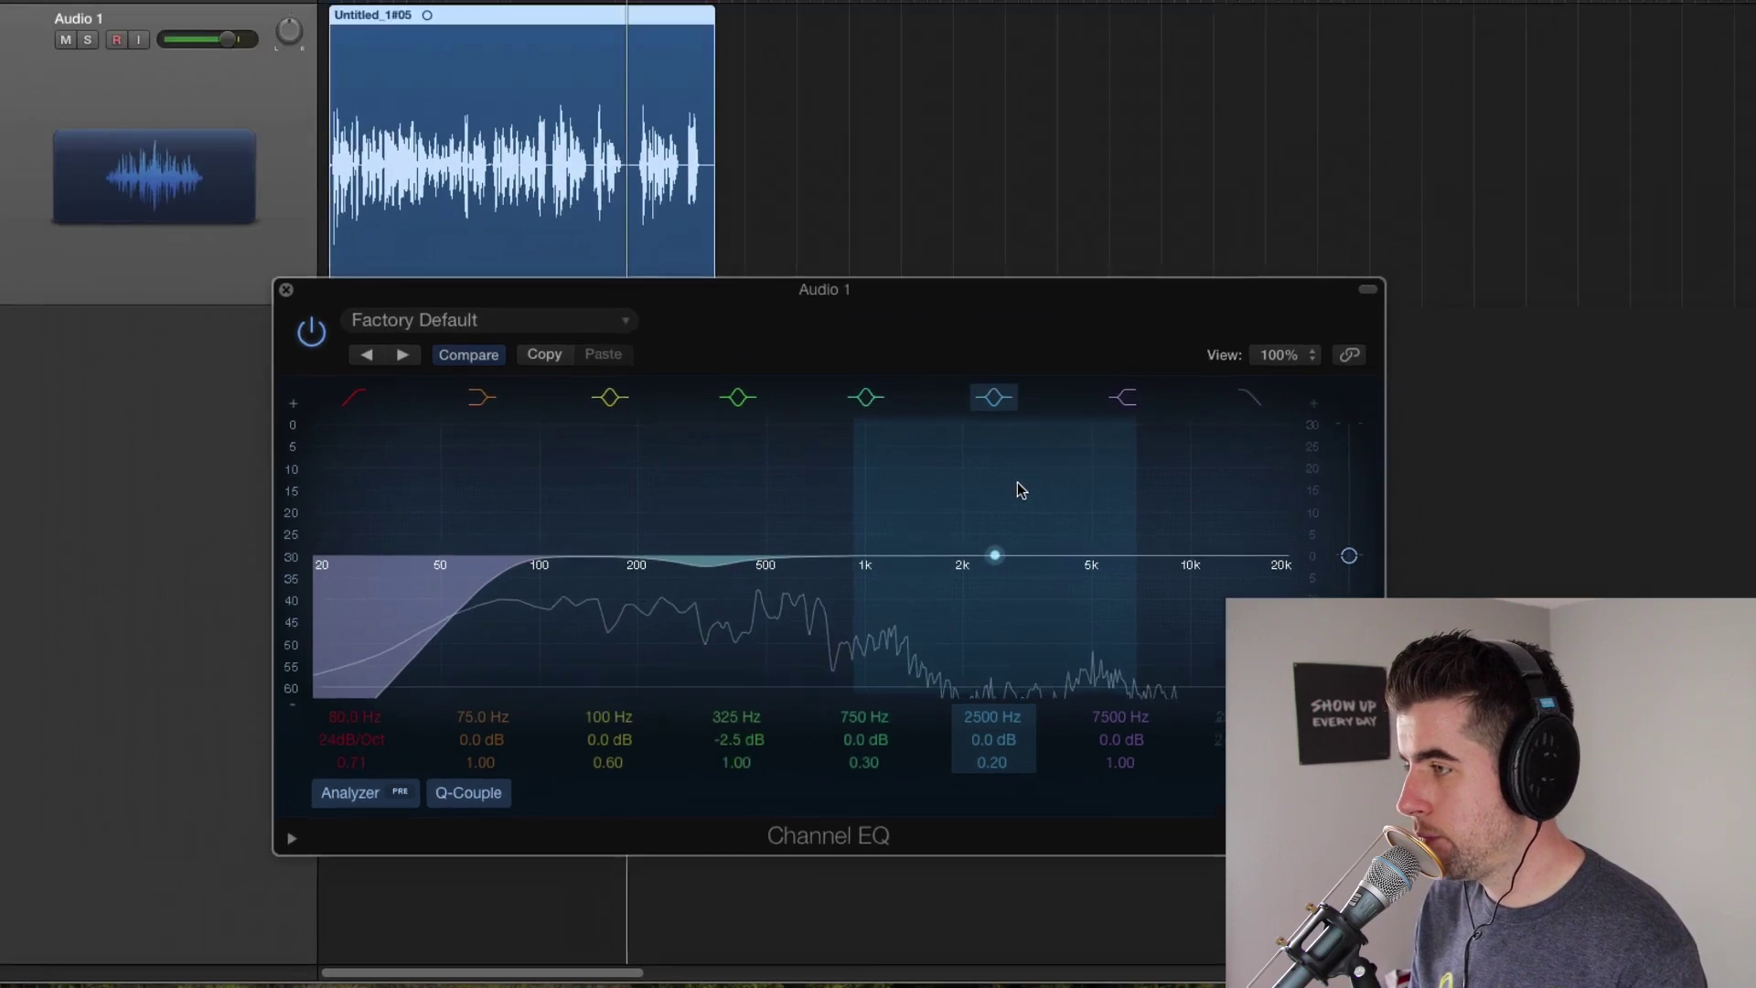
key(space)
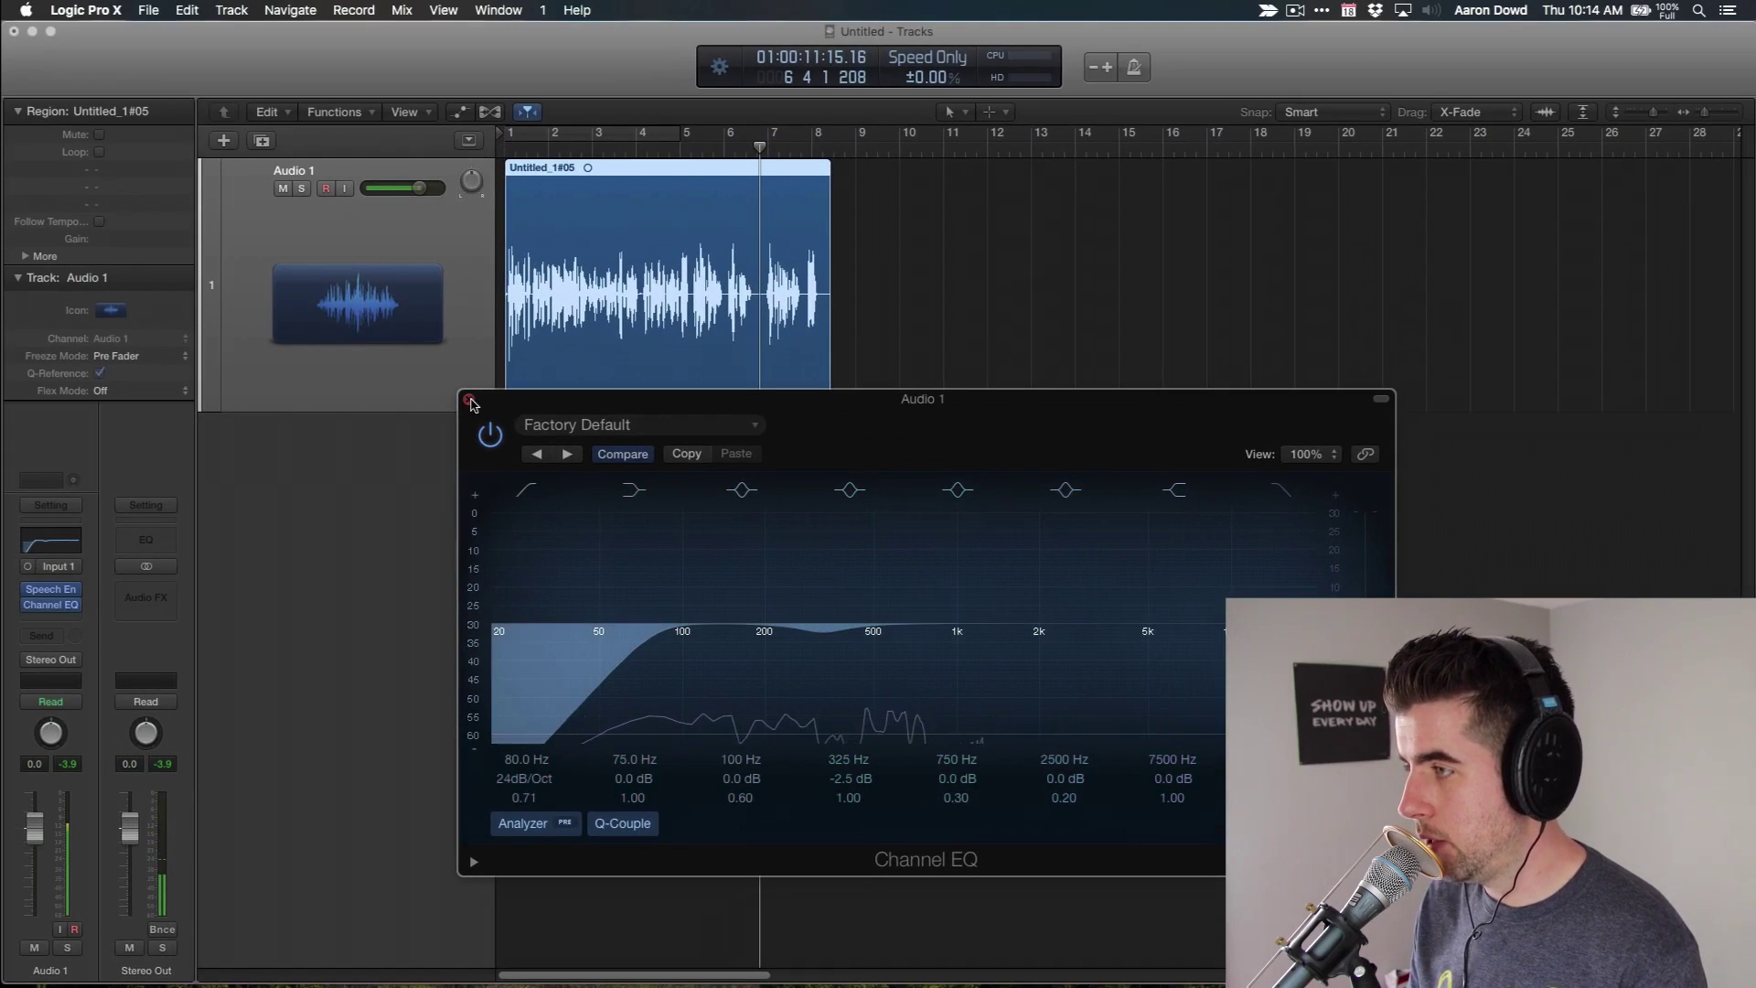
click(470, 400)
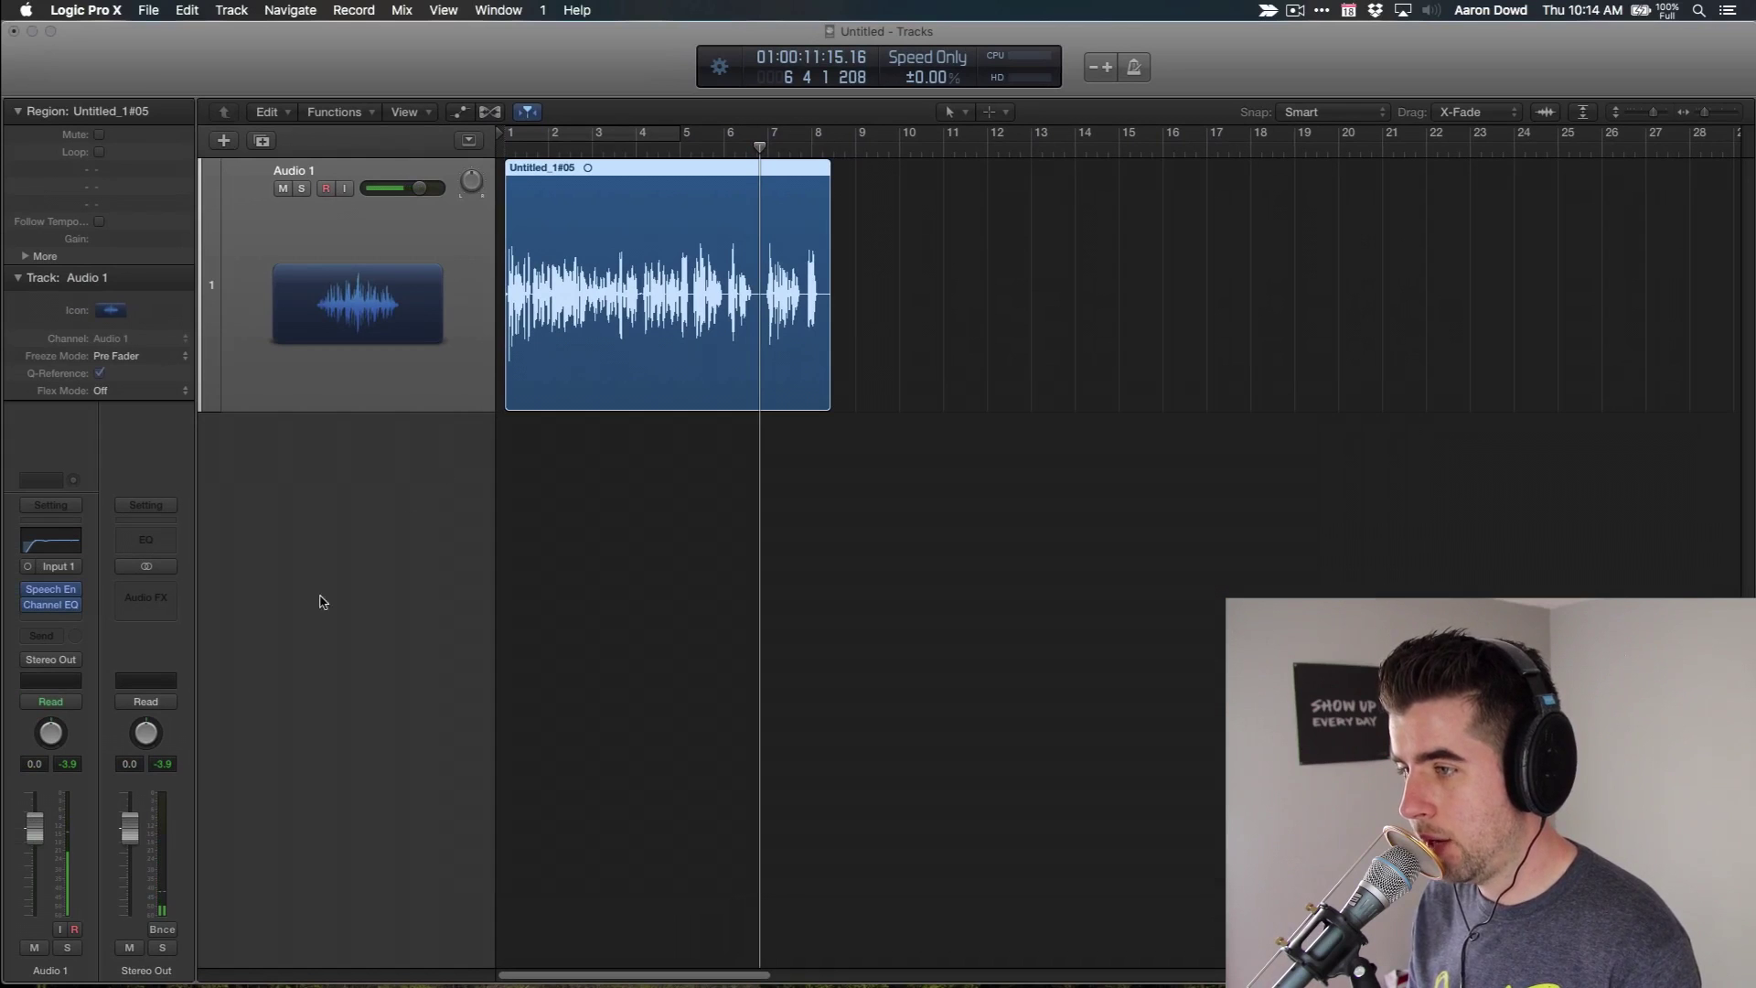
Insert a Compressor below the Channel EQ on Audio 1 and reposition its window so all controls are accessible.
click(52, 626)
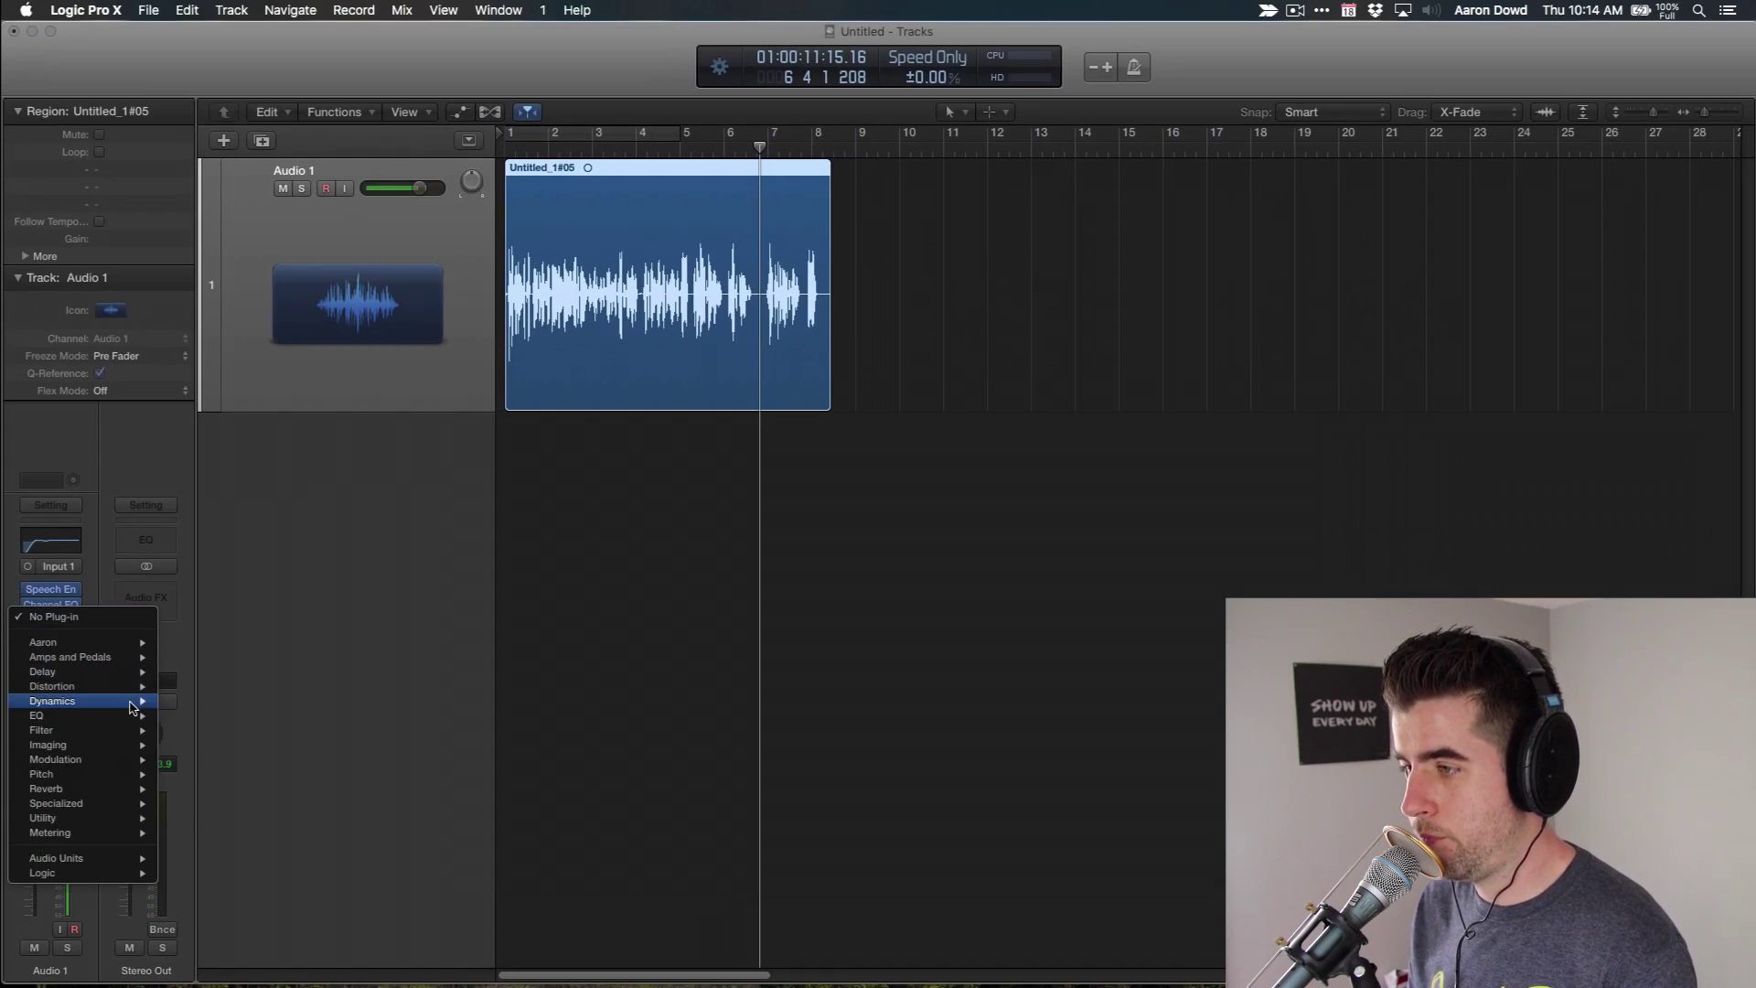
mouse_move(138, 701)
mouse_move(275, 716)
click(331, 715)
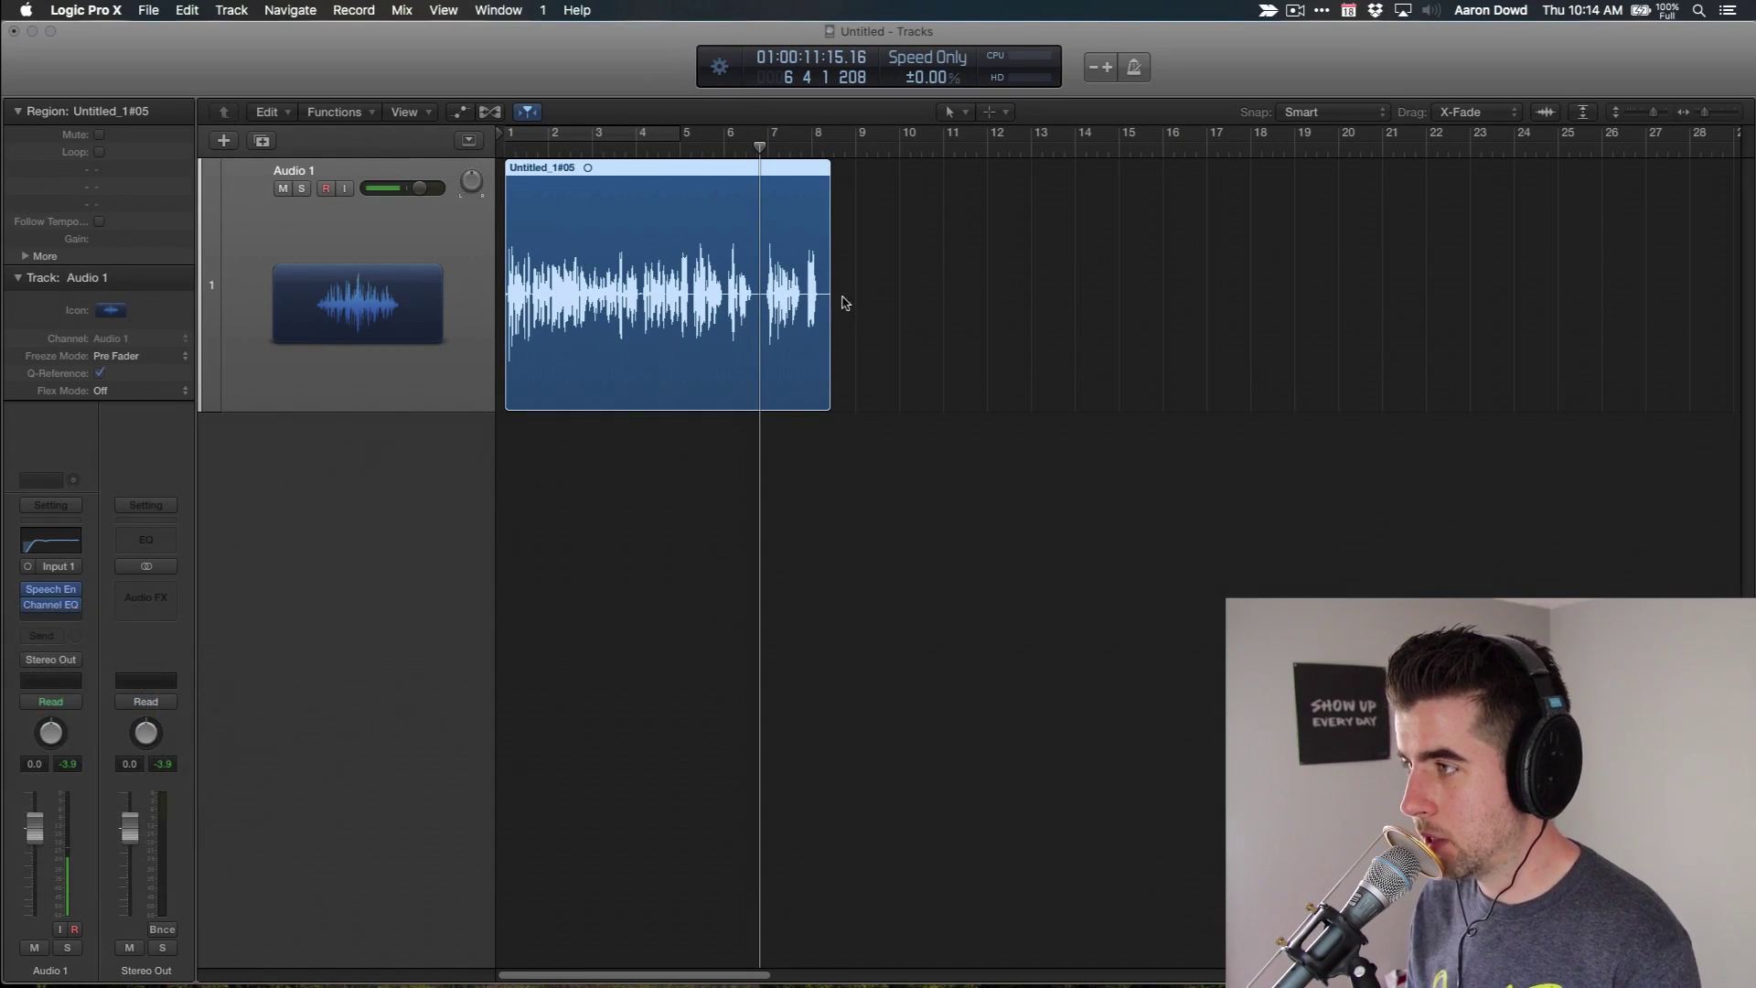
drag(491, 79, 1358, 249)
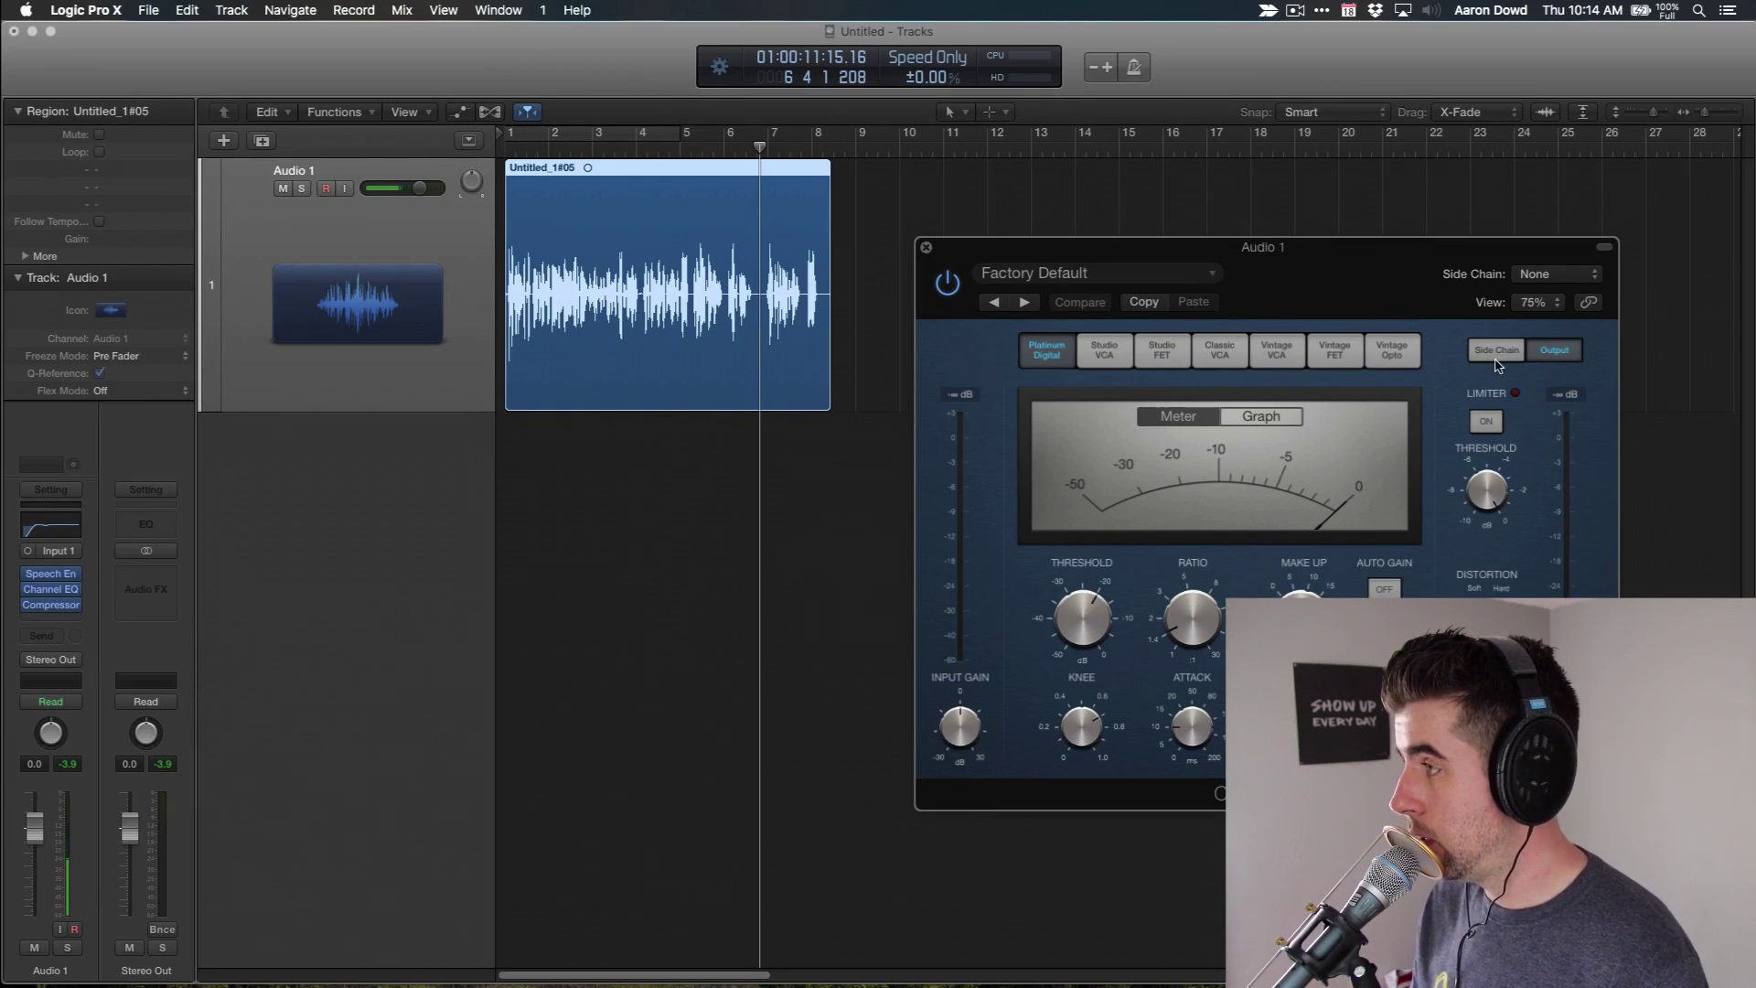
drag(1271, 275, 863, 234)
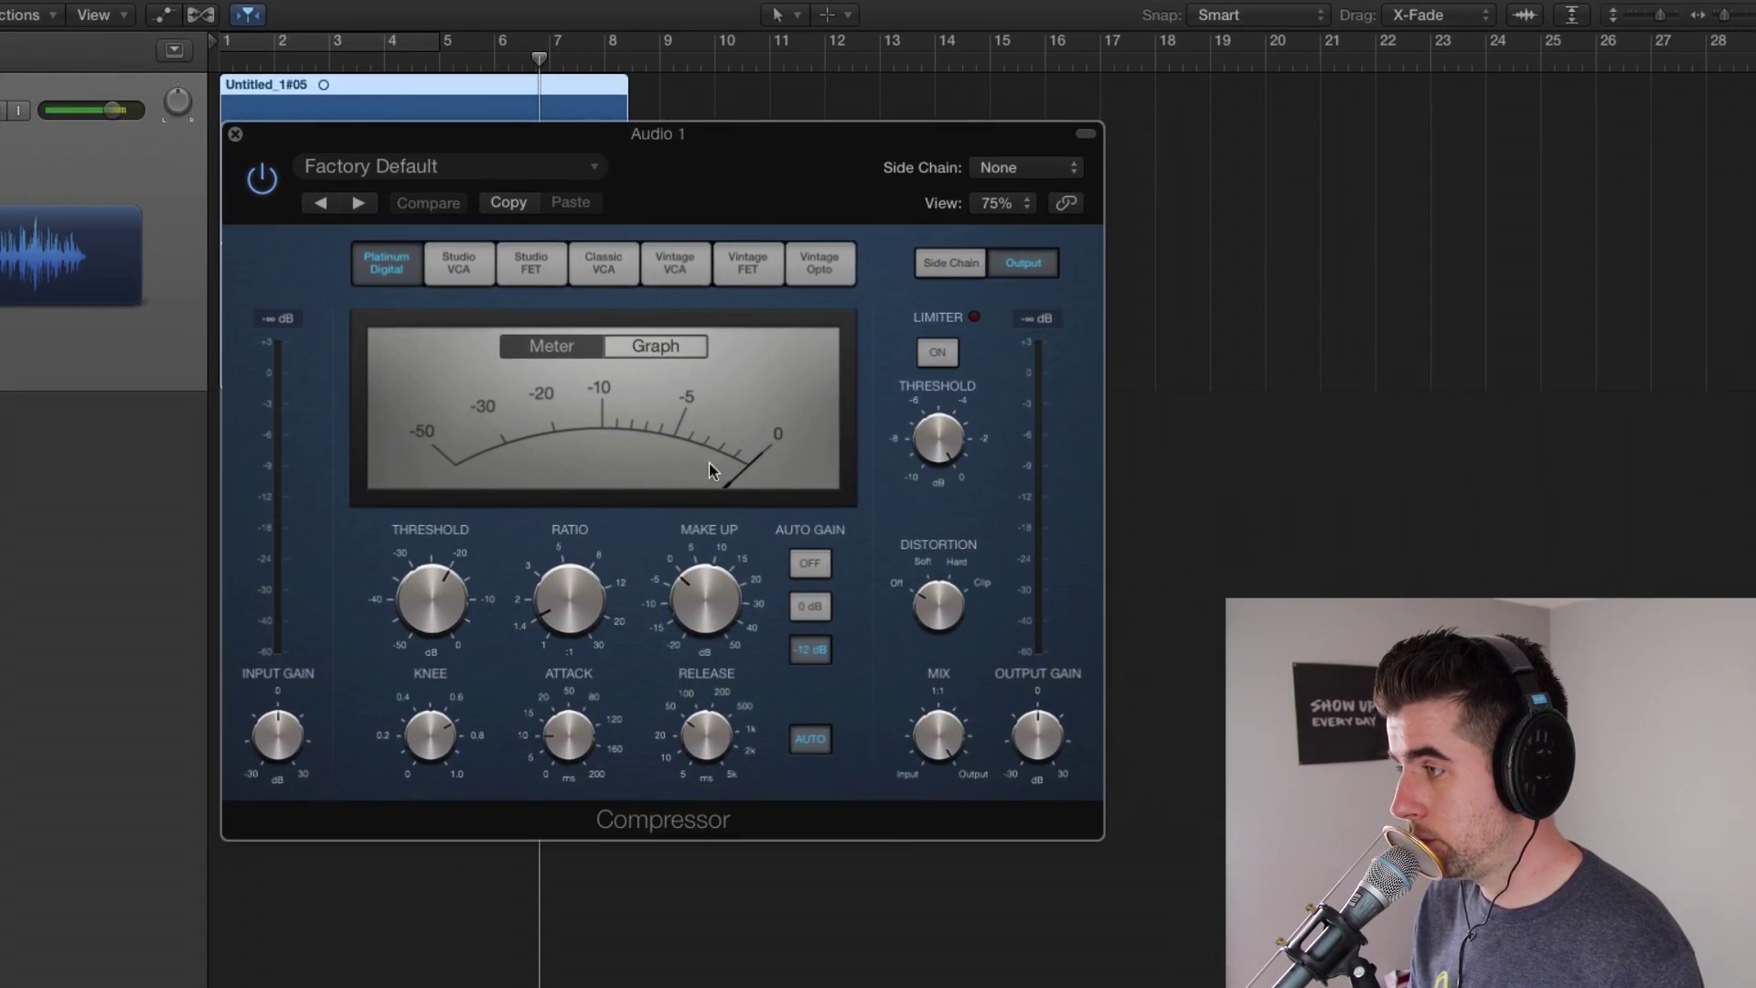
Set the Compressor's threshold to -3.0 dB and switch its side-chain detection to Peak.
drag(428, 596, 427, 591)
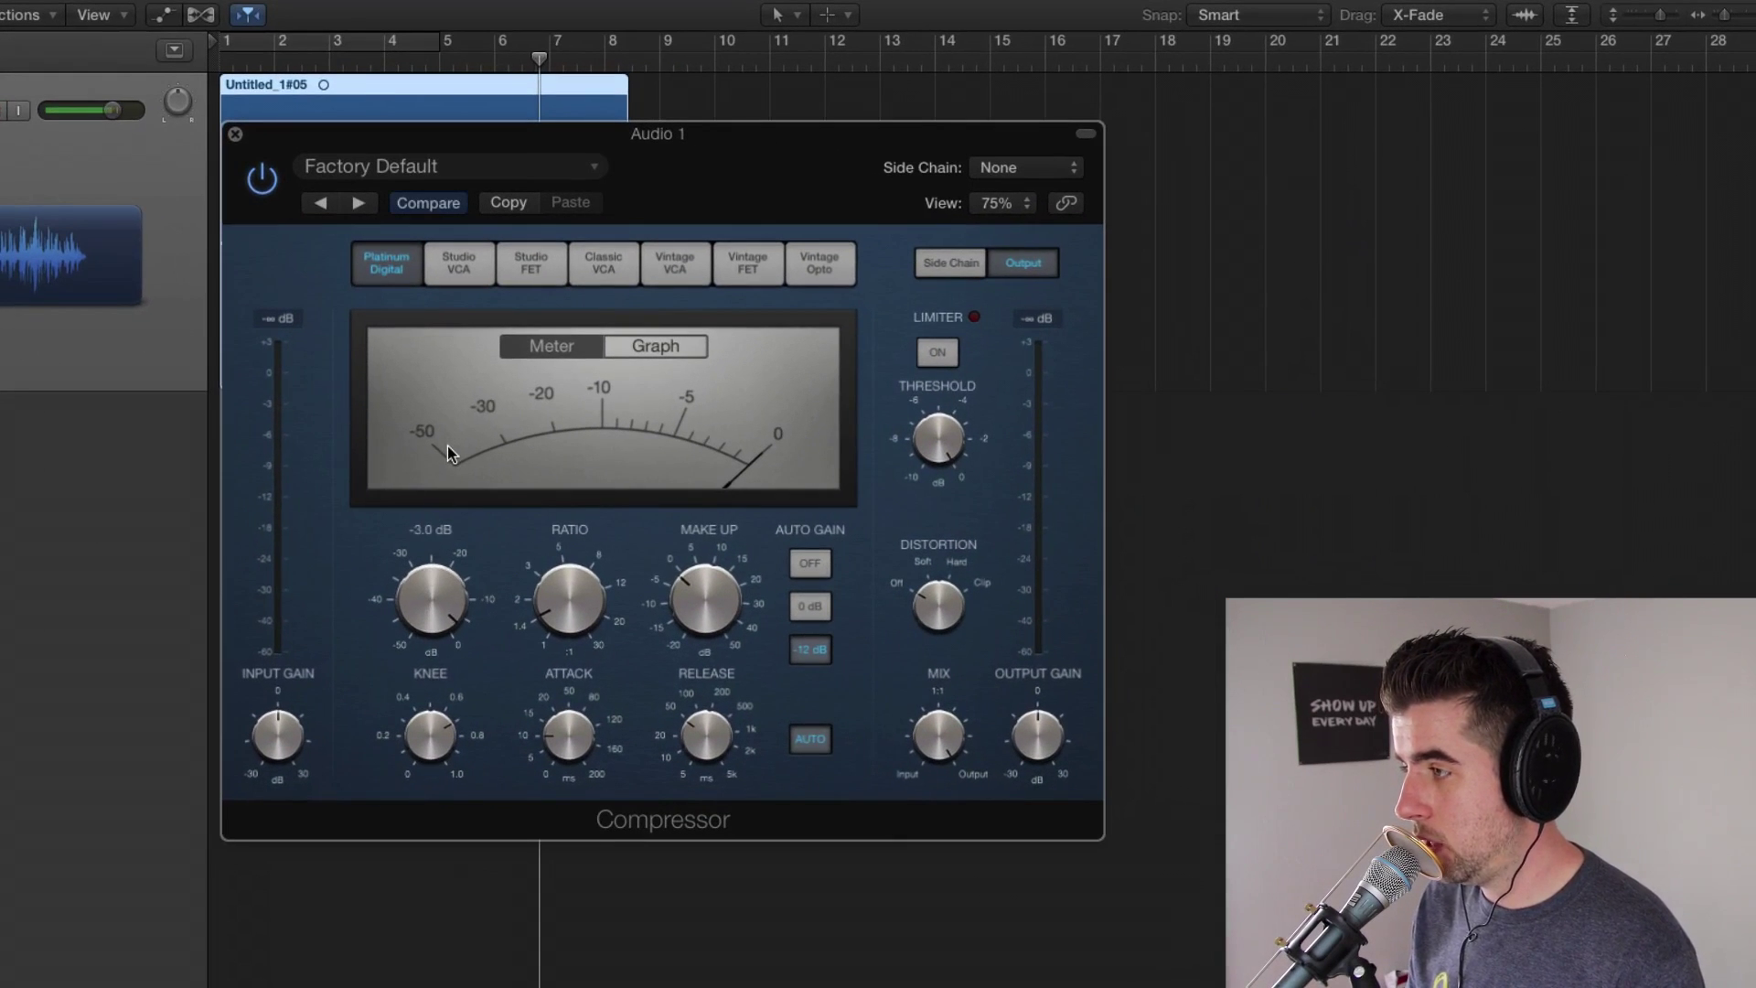
click(952, 259)
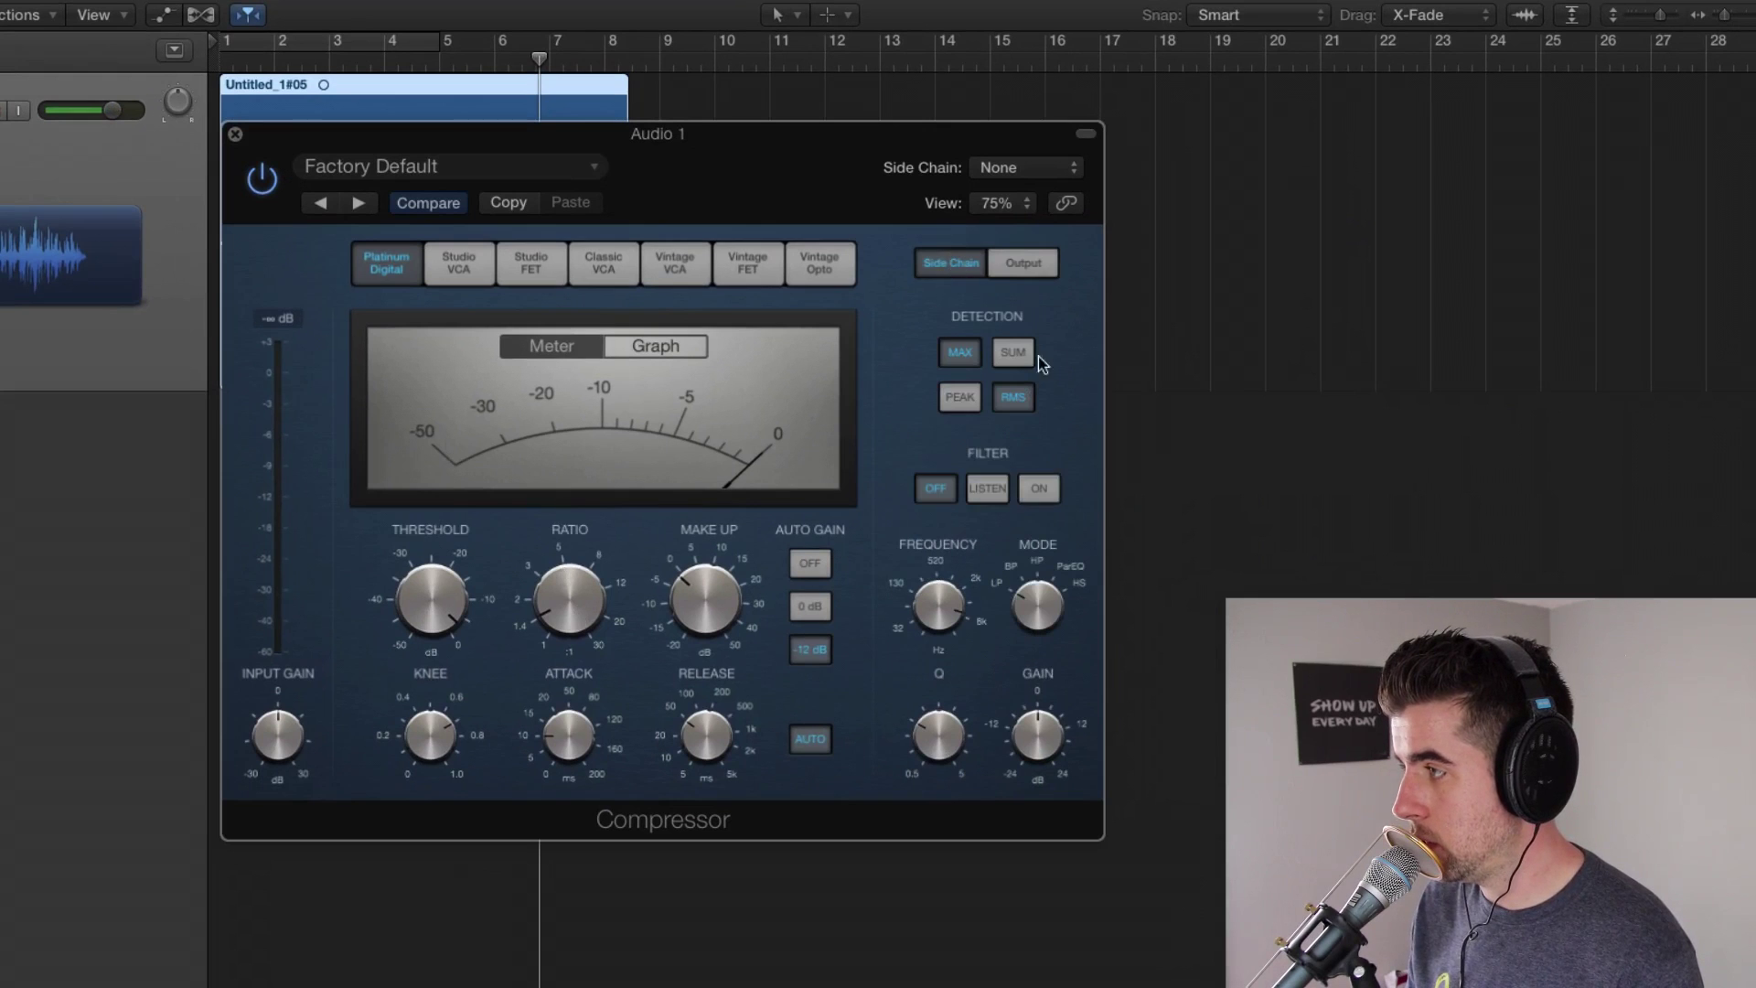
click(962, 399)
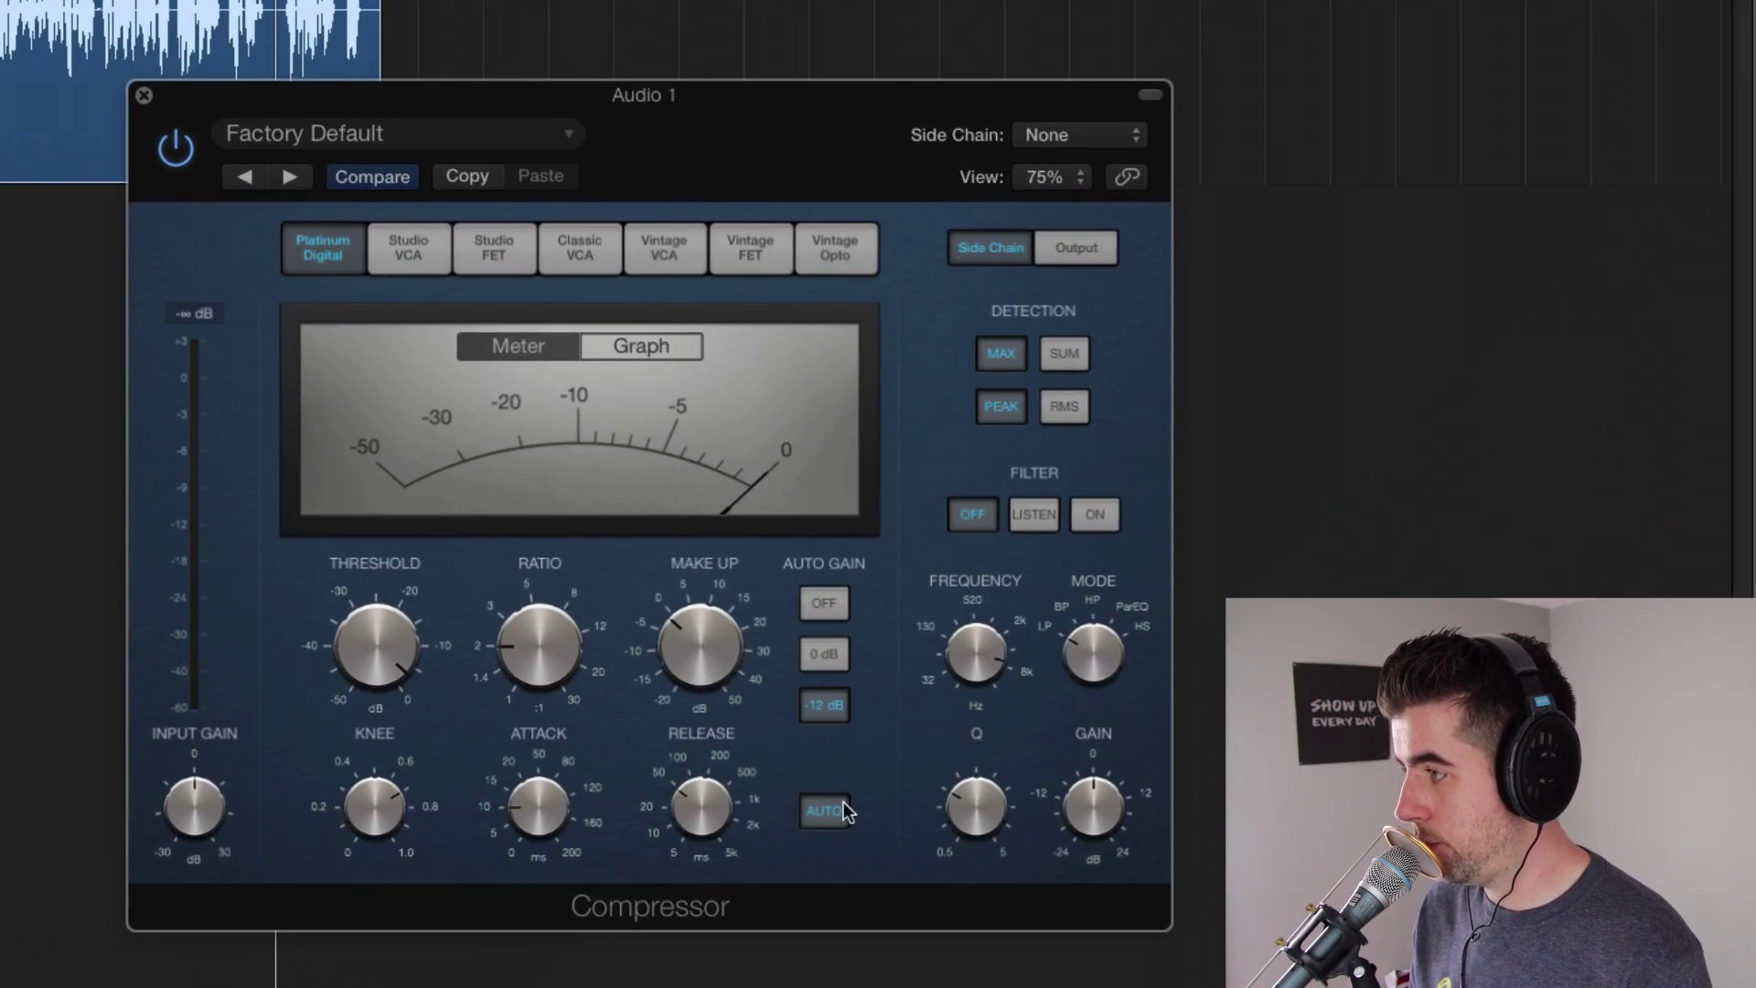
Set the Compressor's make-up gain to 0.0 dB, turn off Auto Gain, and set the knee to 0.7.
mouse_move(704, 673)
drag(696, 658, 698, 642)
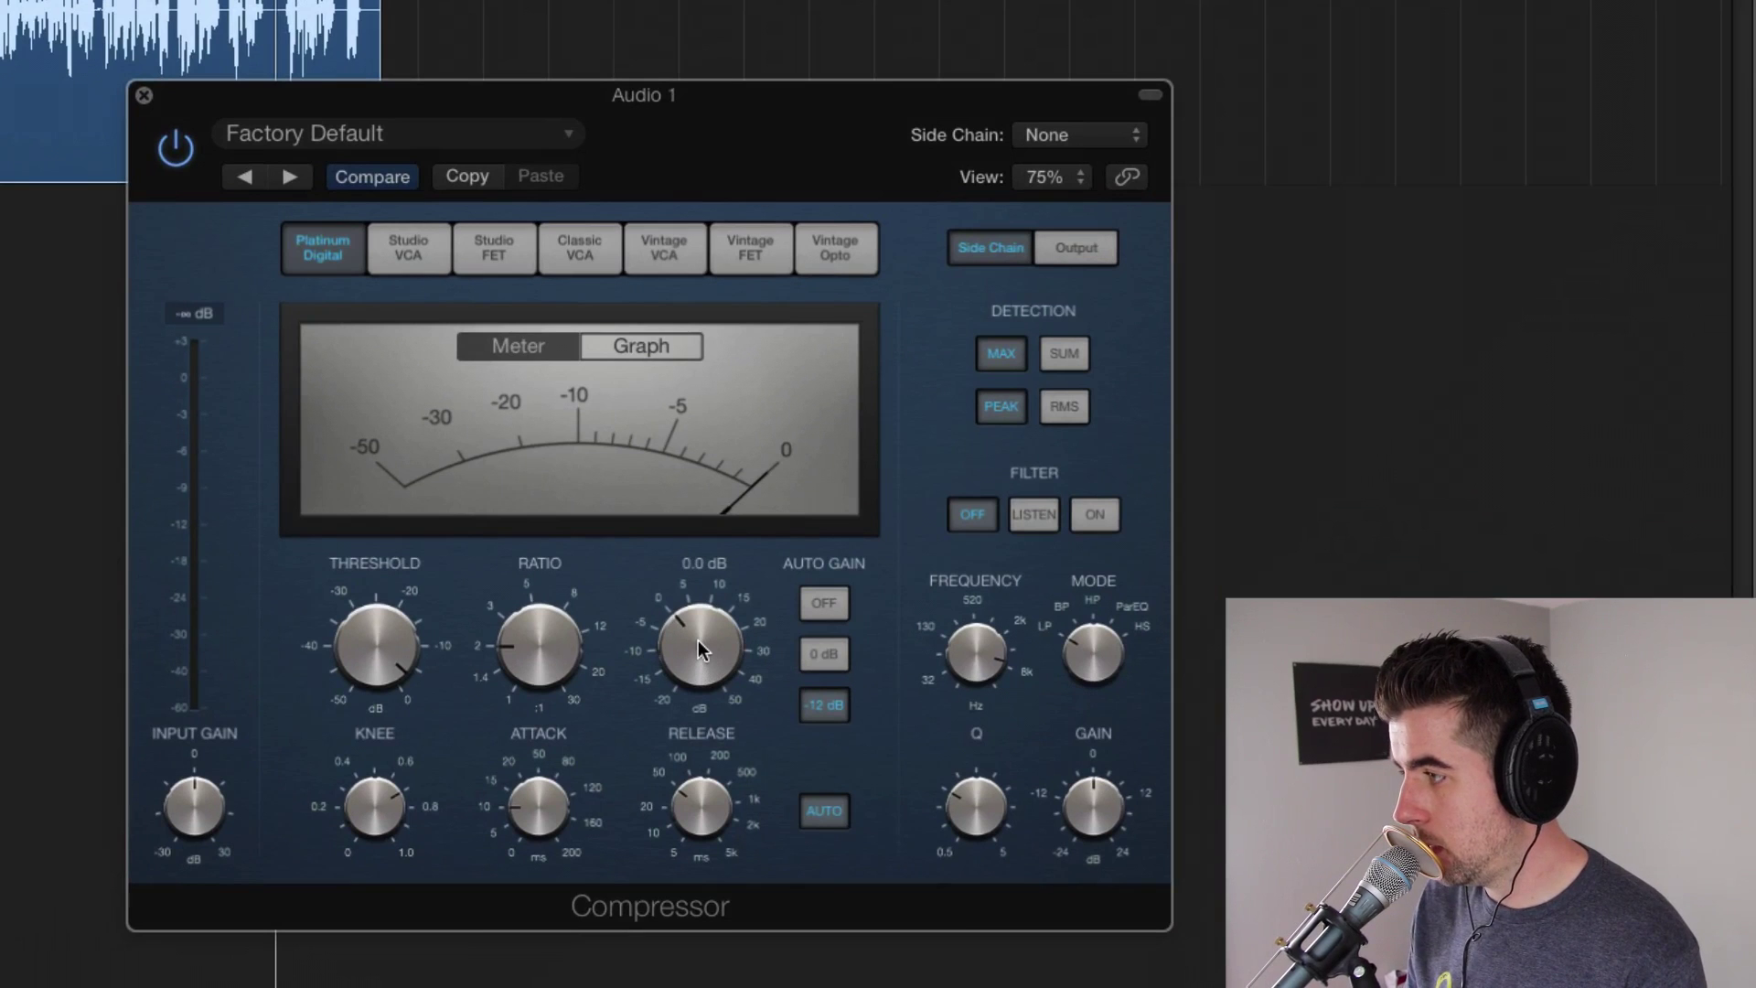
click(821, 605)
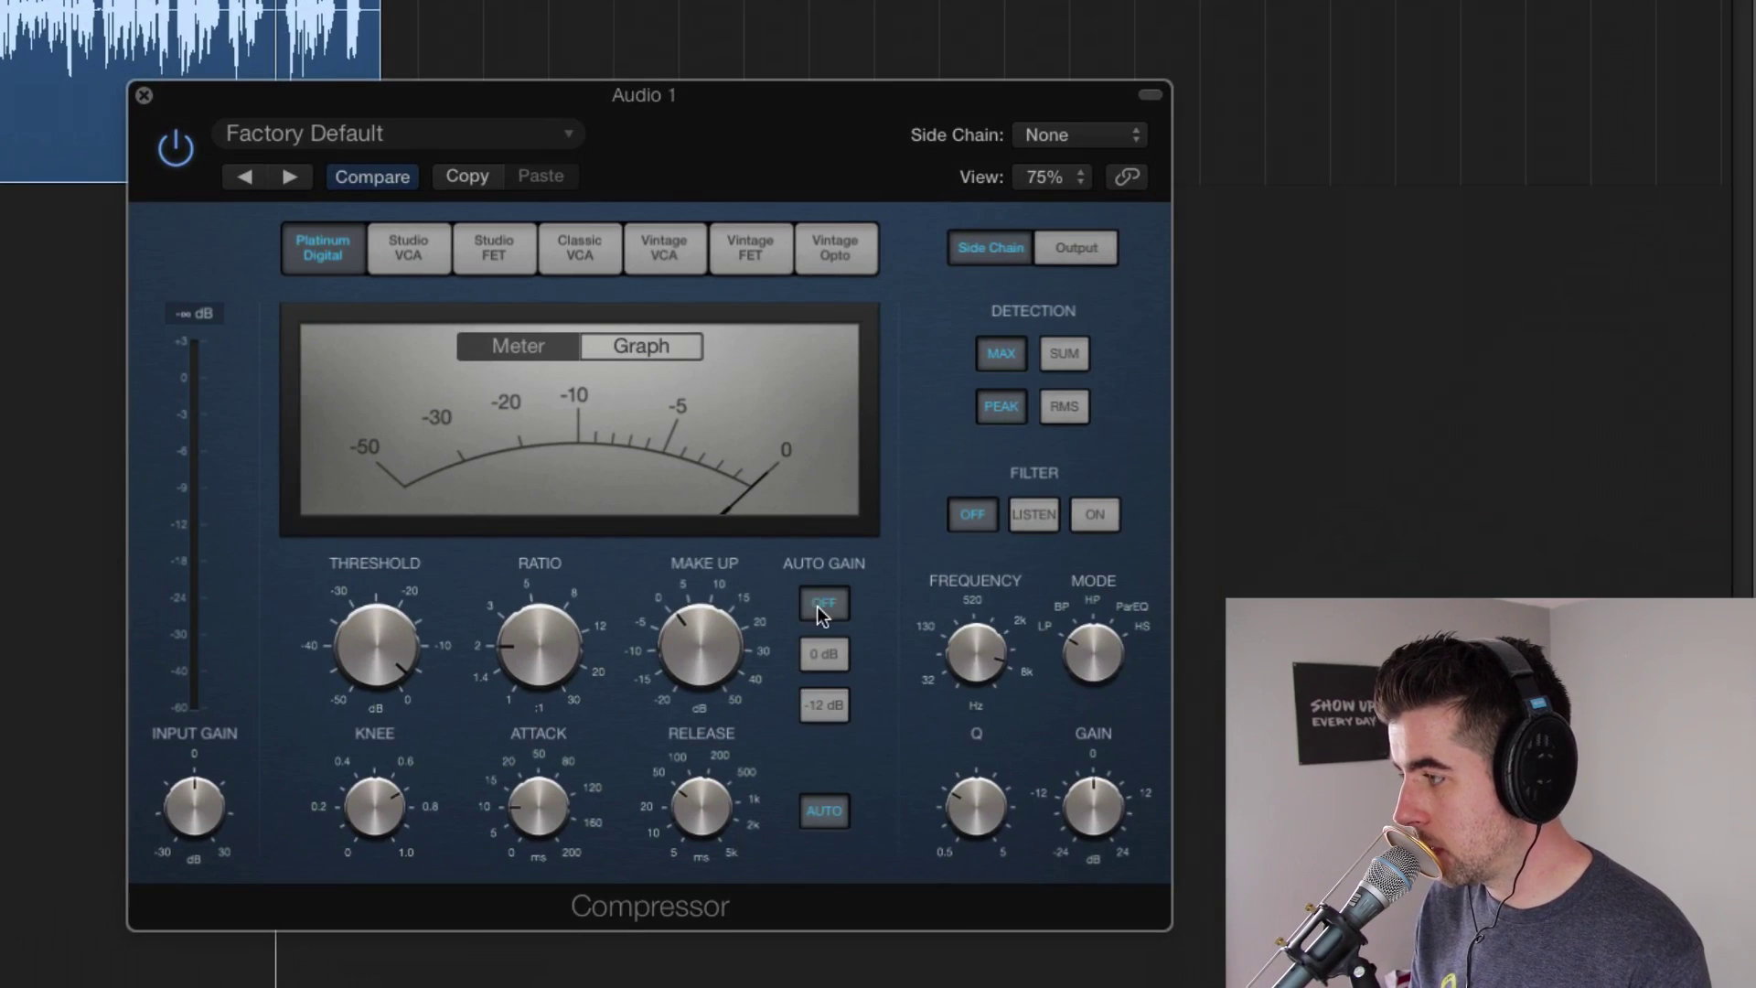
mouse_move(715, 816)
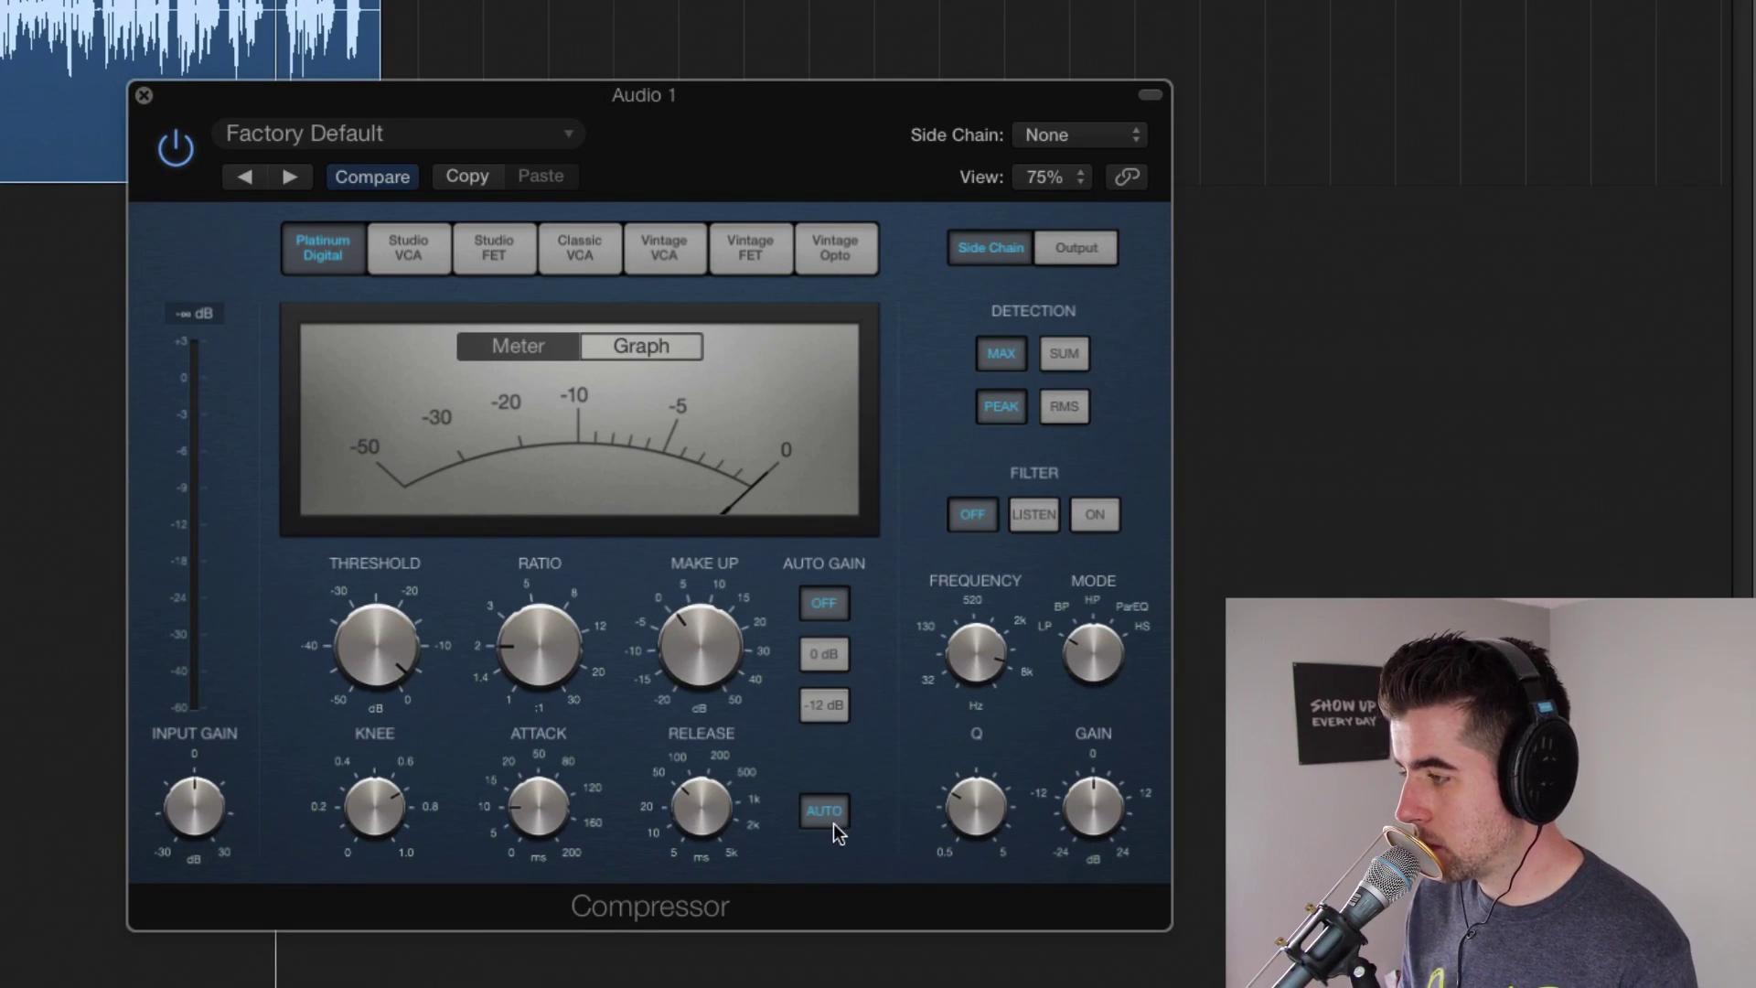
mouse_move(530, 812)
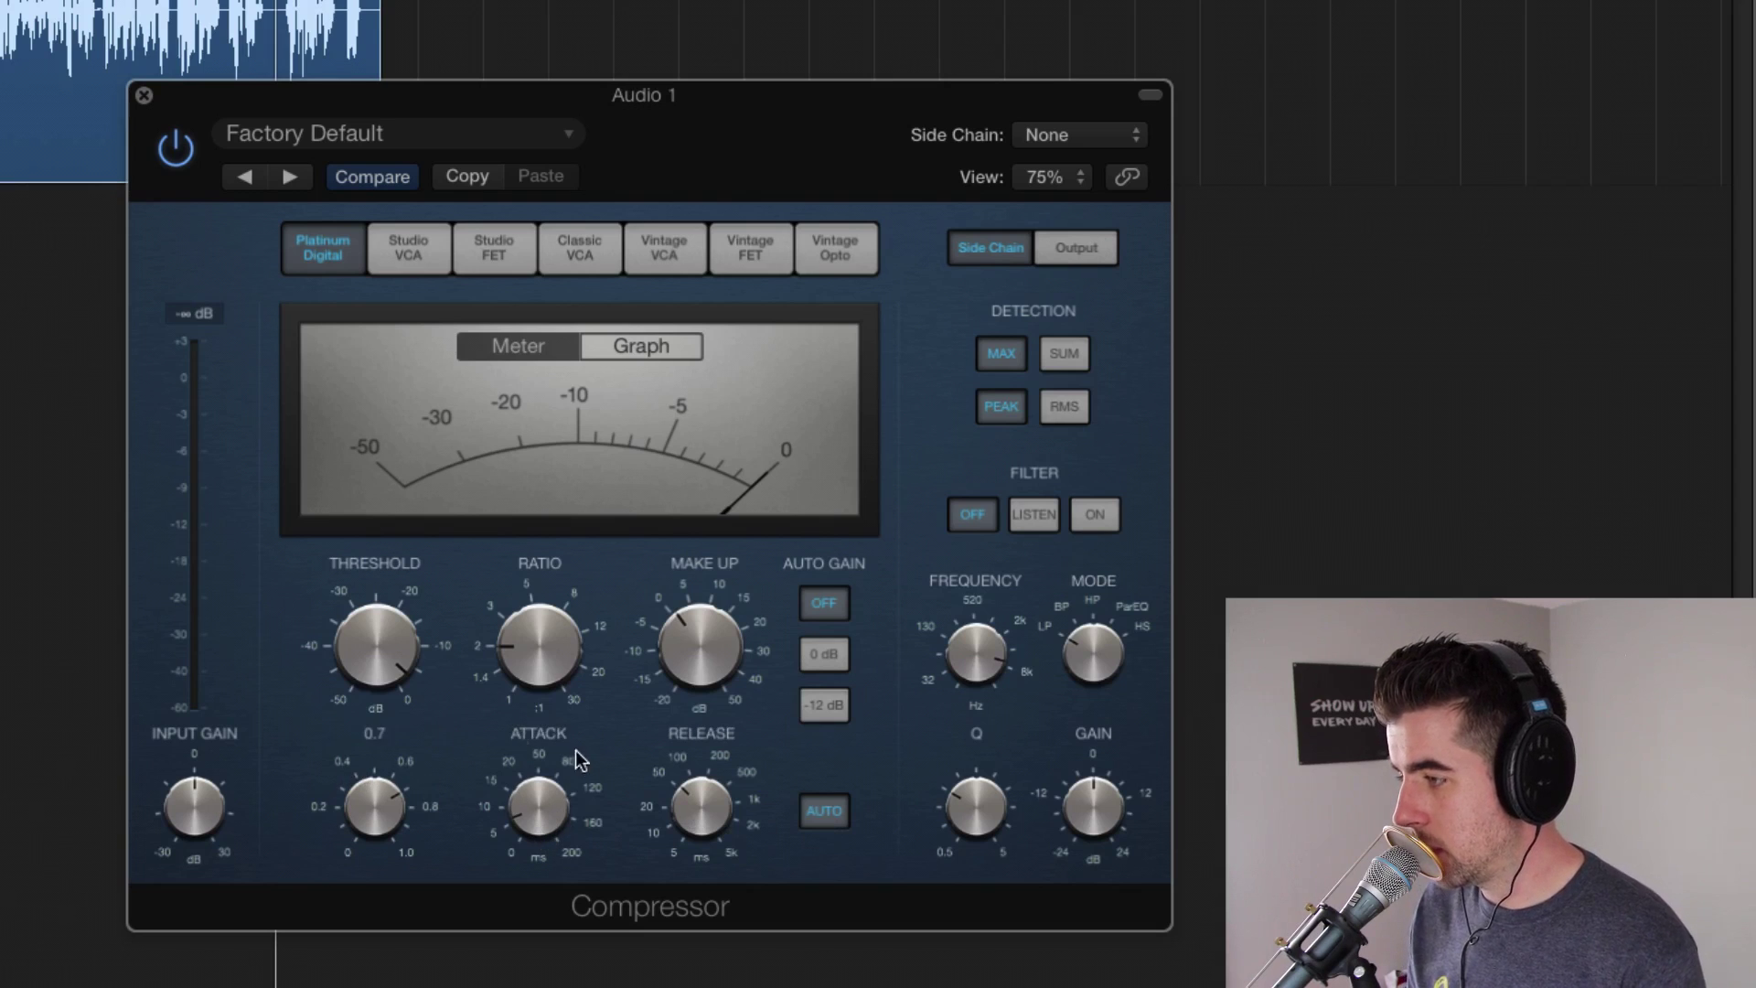
mouse_move(378, 817)
mouse_down()
mouse_move(379, 858)
mouse_move(381, 827)
mouse_up()
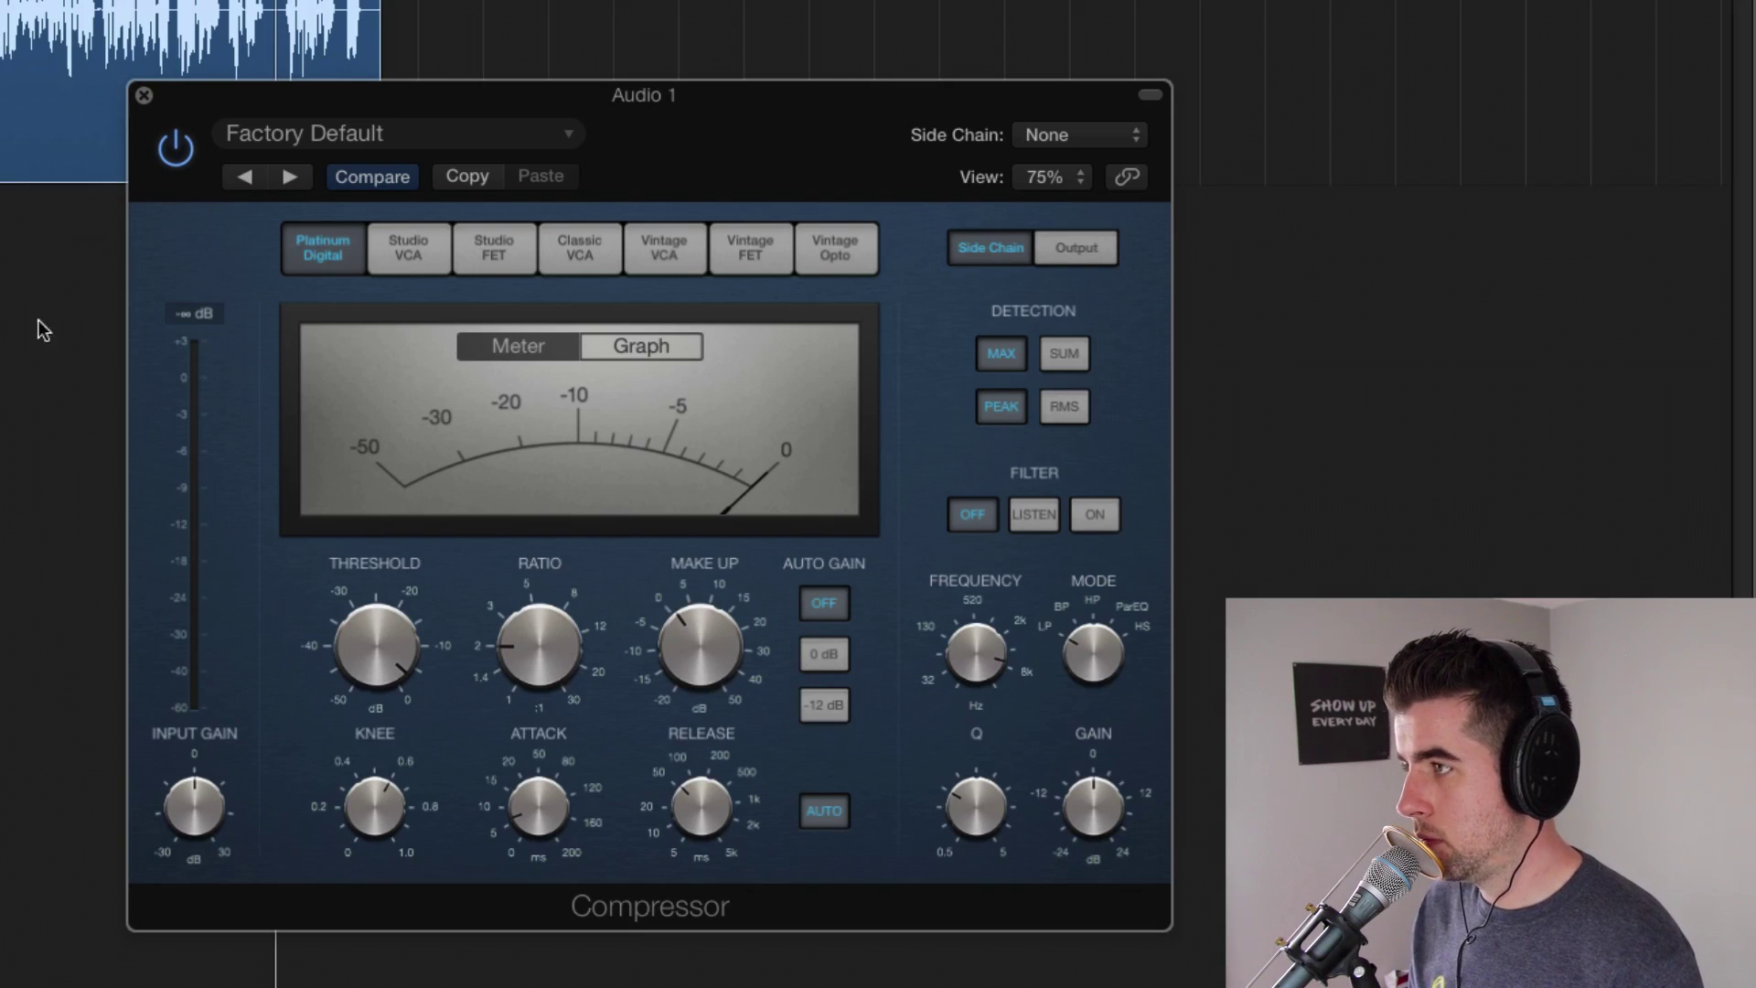
Compare the recording with the Compressor off and on, raise the make-up gain slightly, and close the Compressor.
key(space)
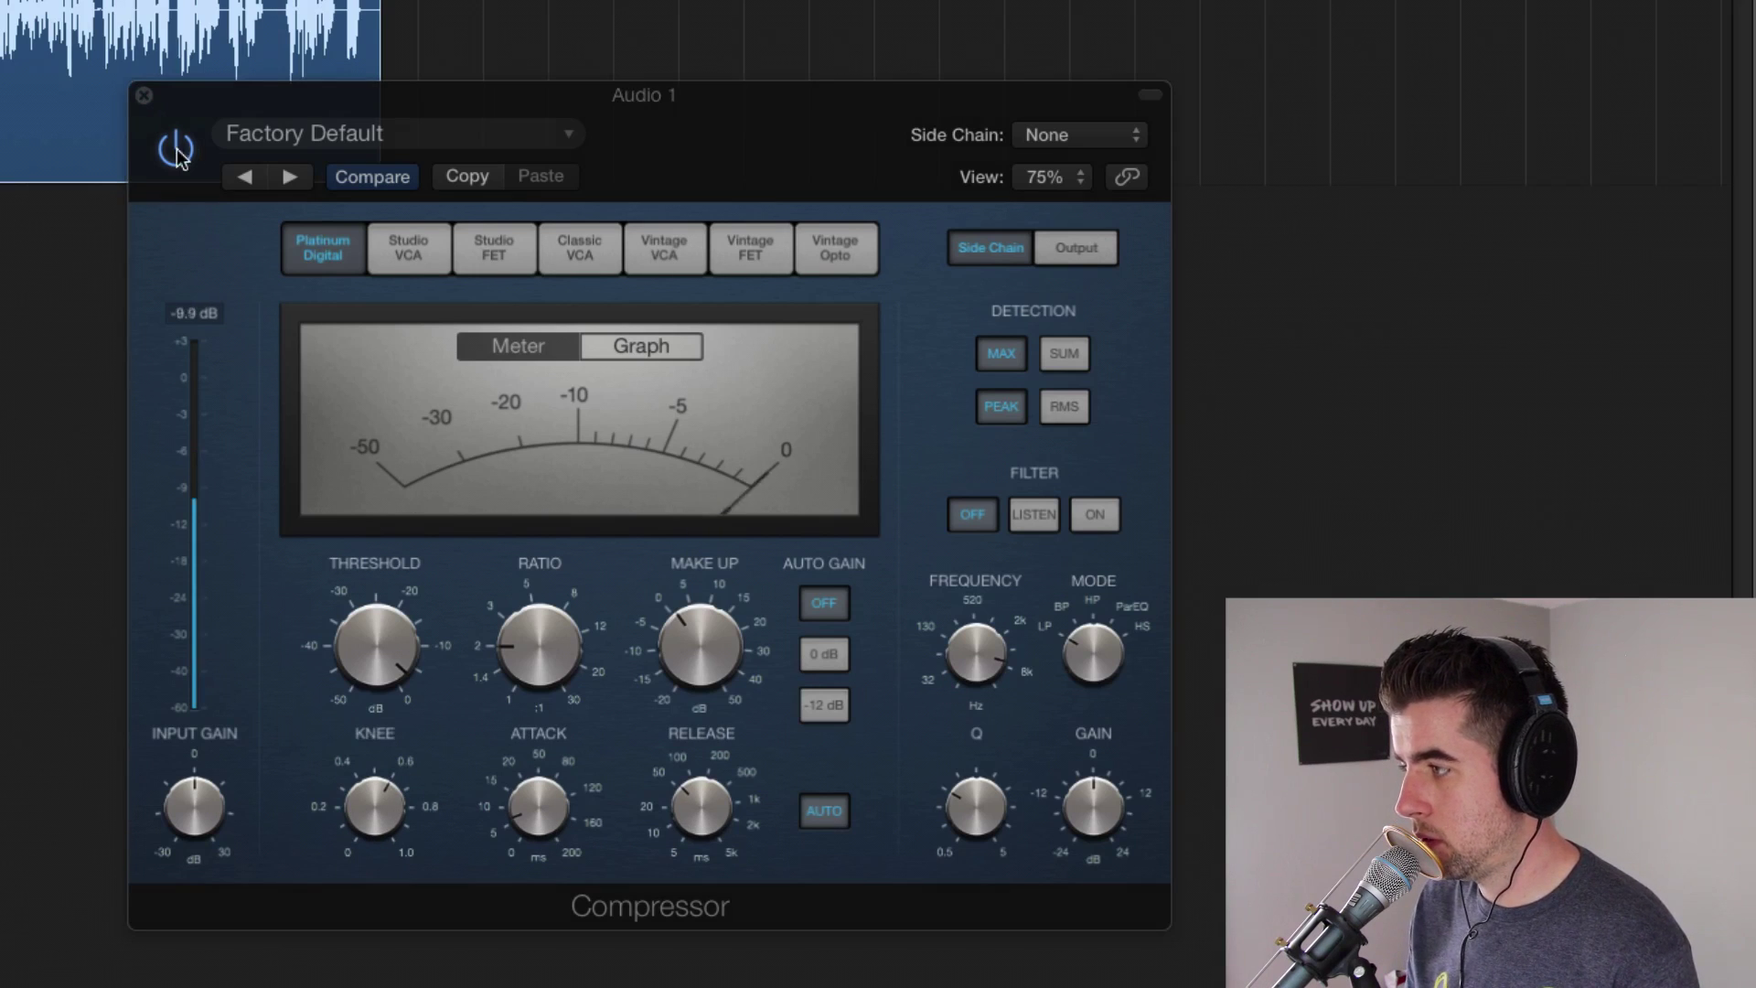
click(183, 150)
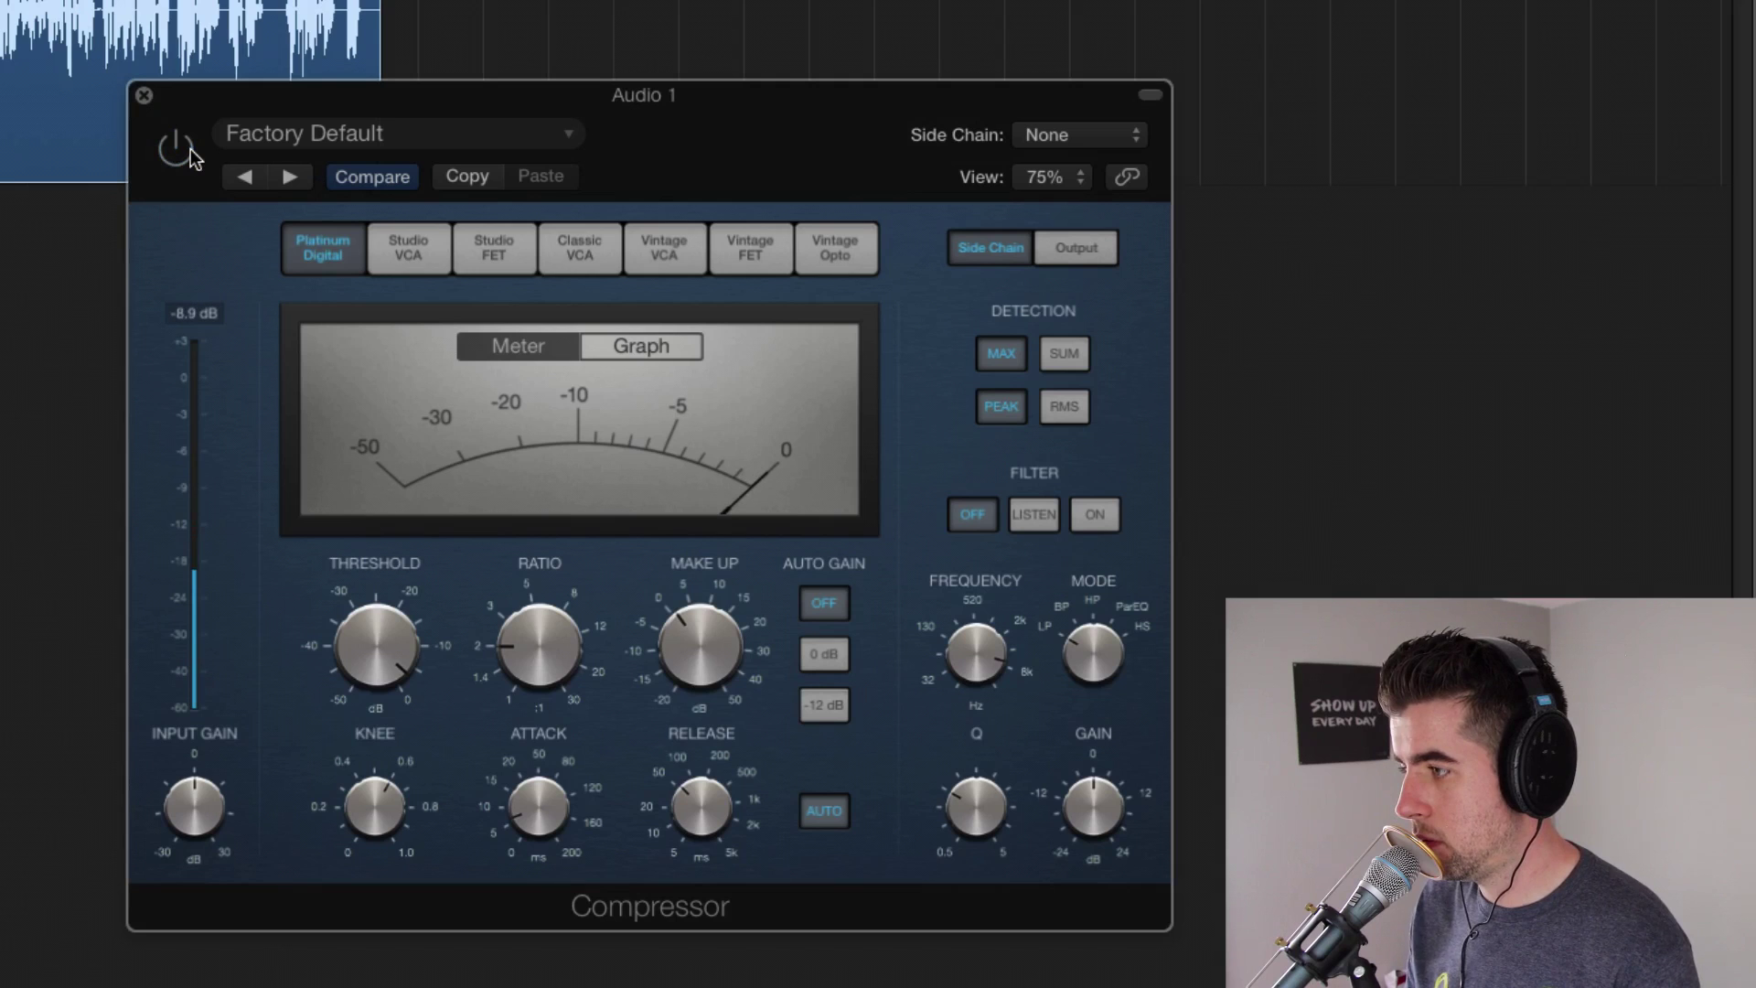
click(181, 149)
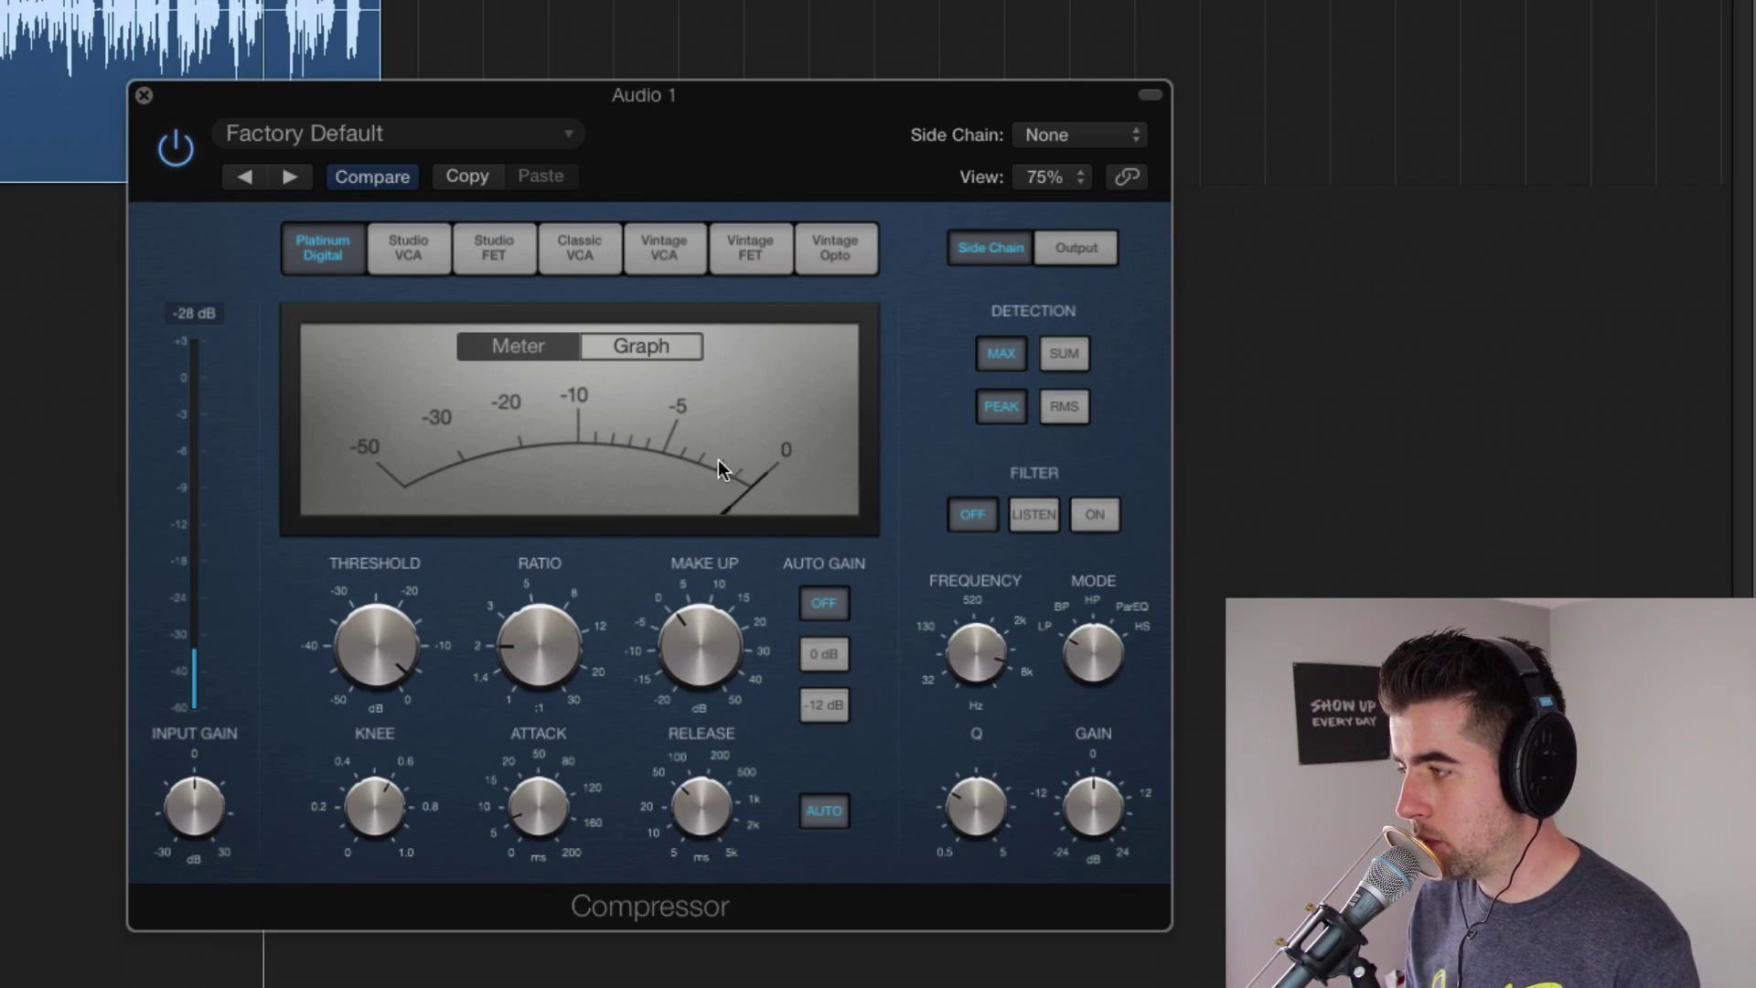
mouse_move(698, 655)
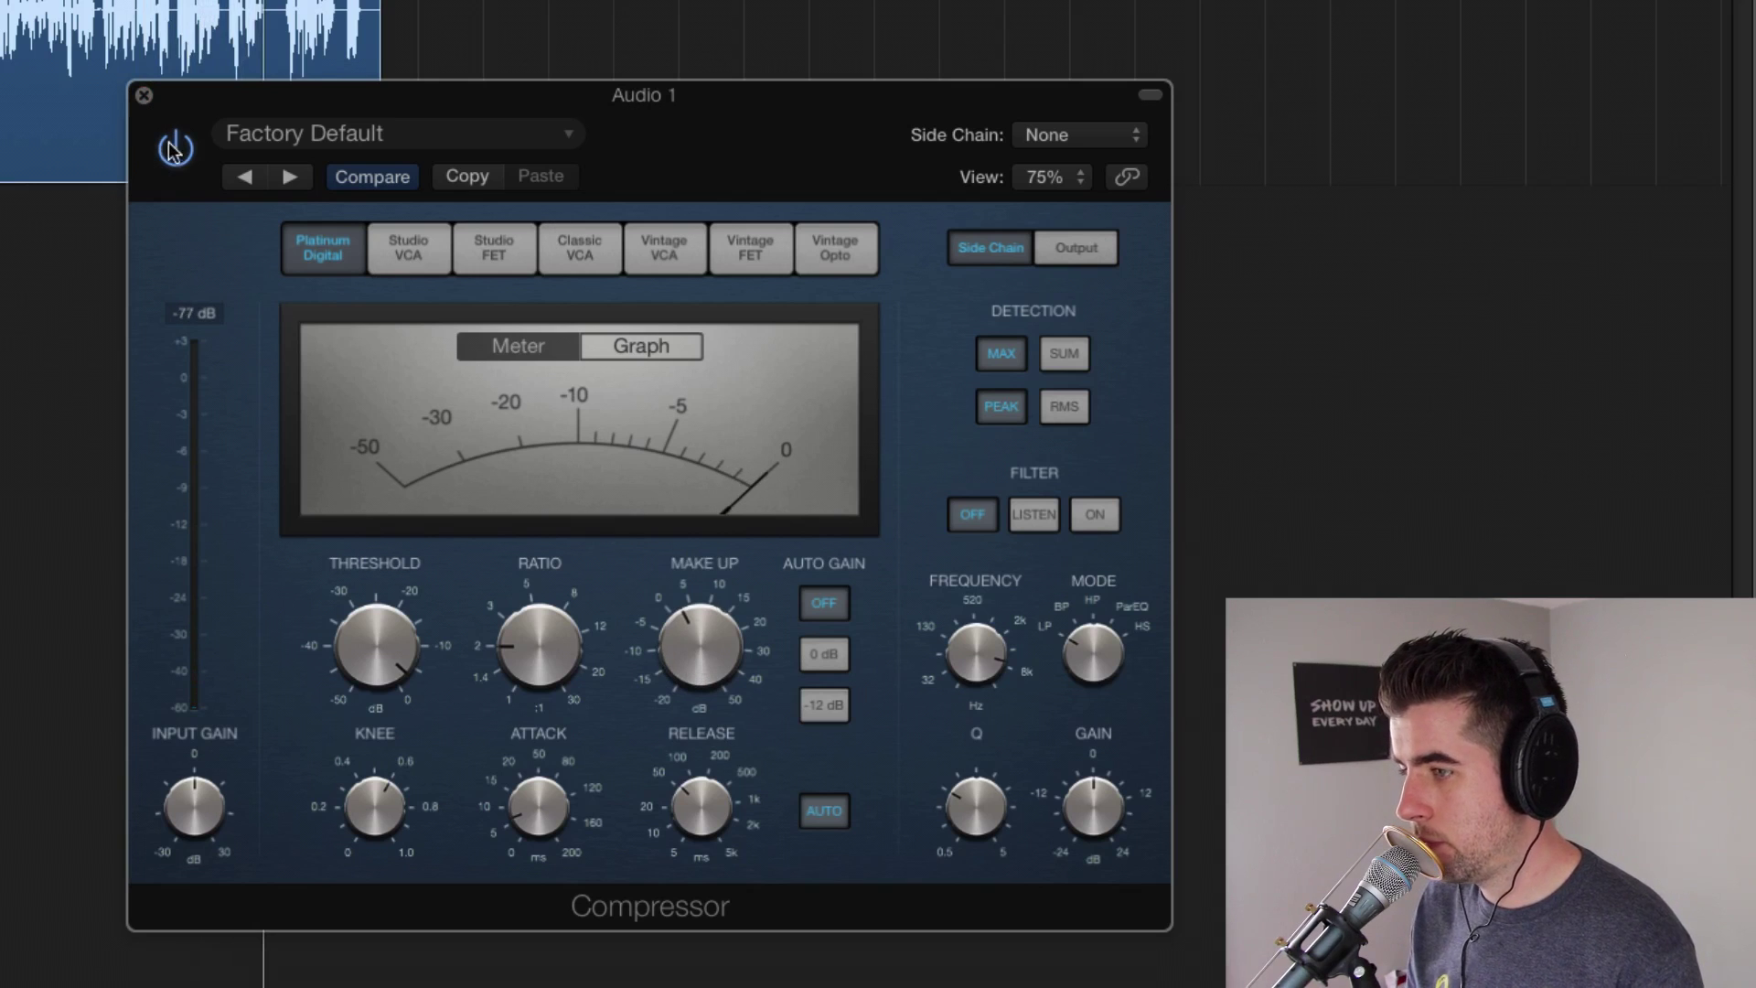
click(144, 96)
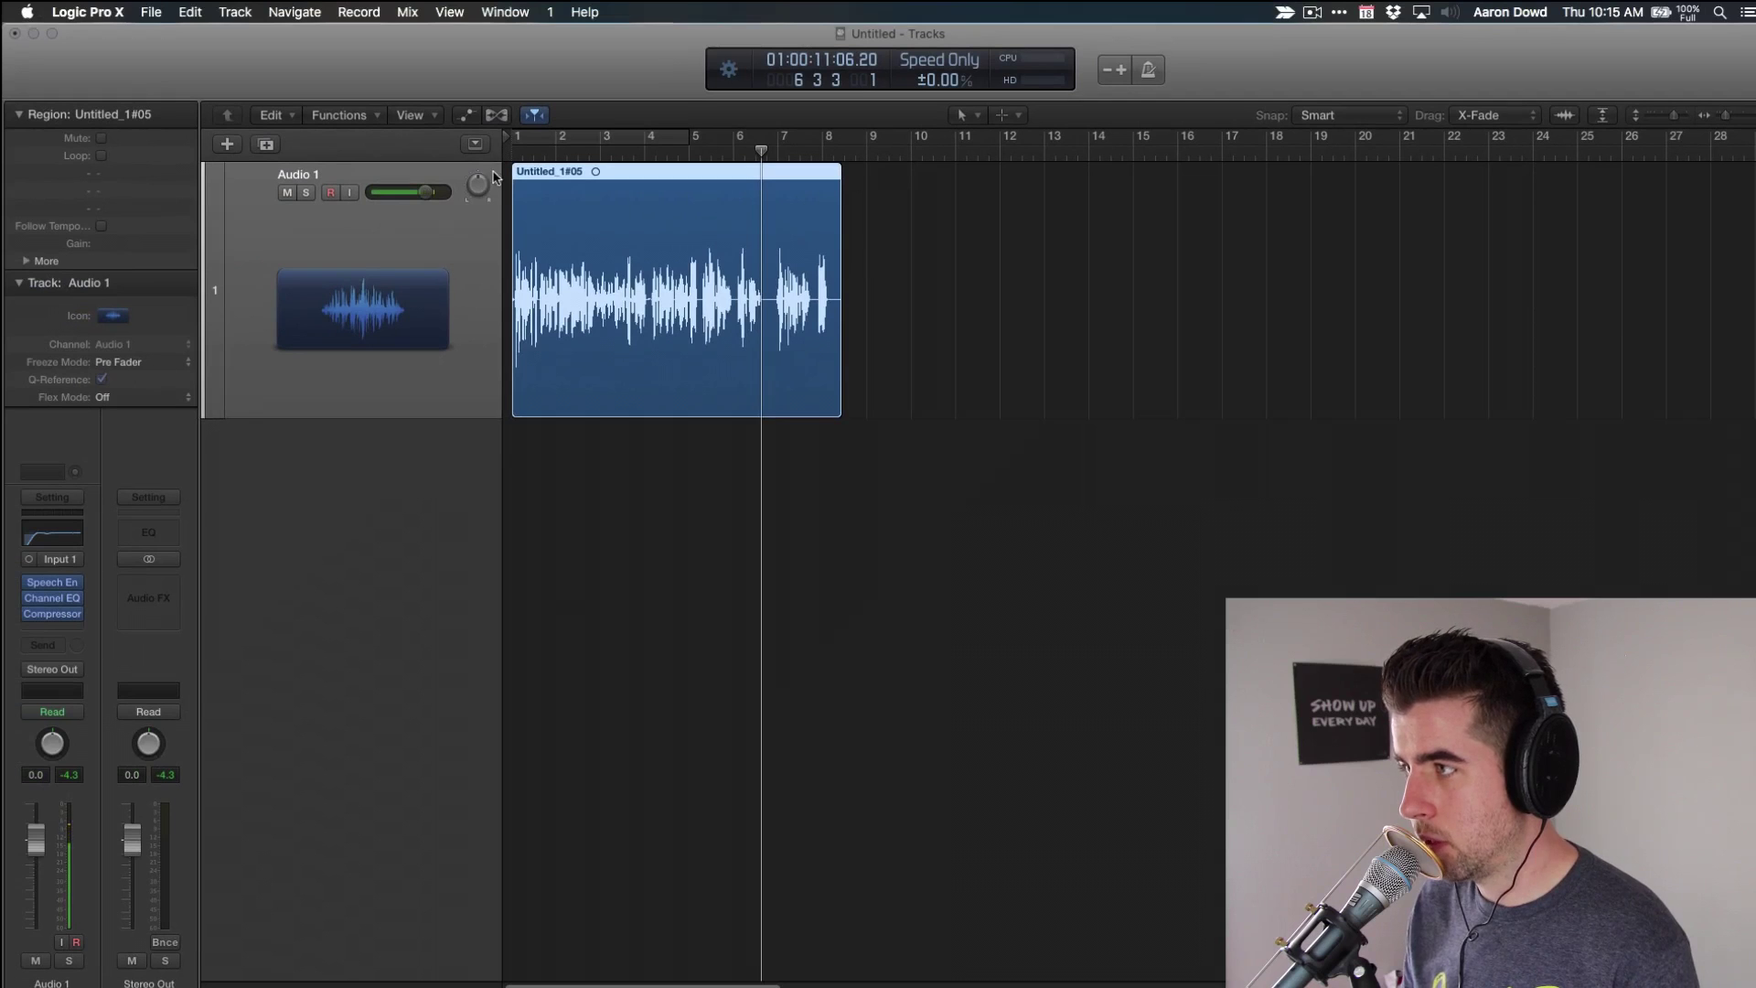
key(space)
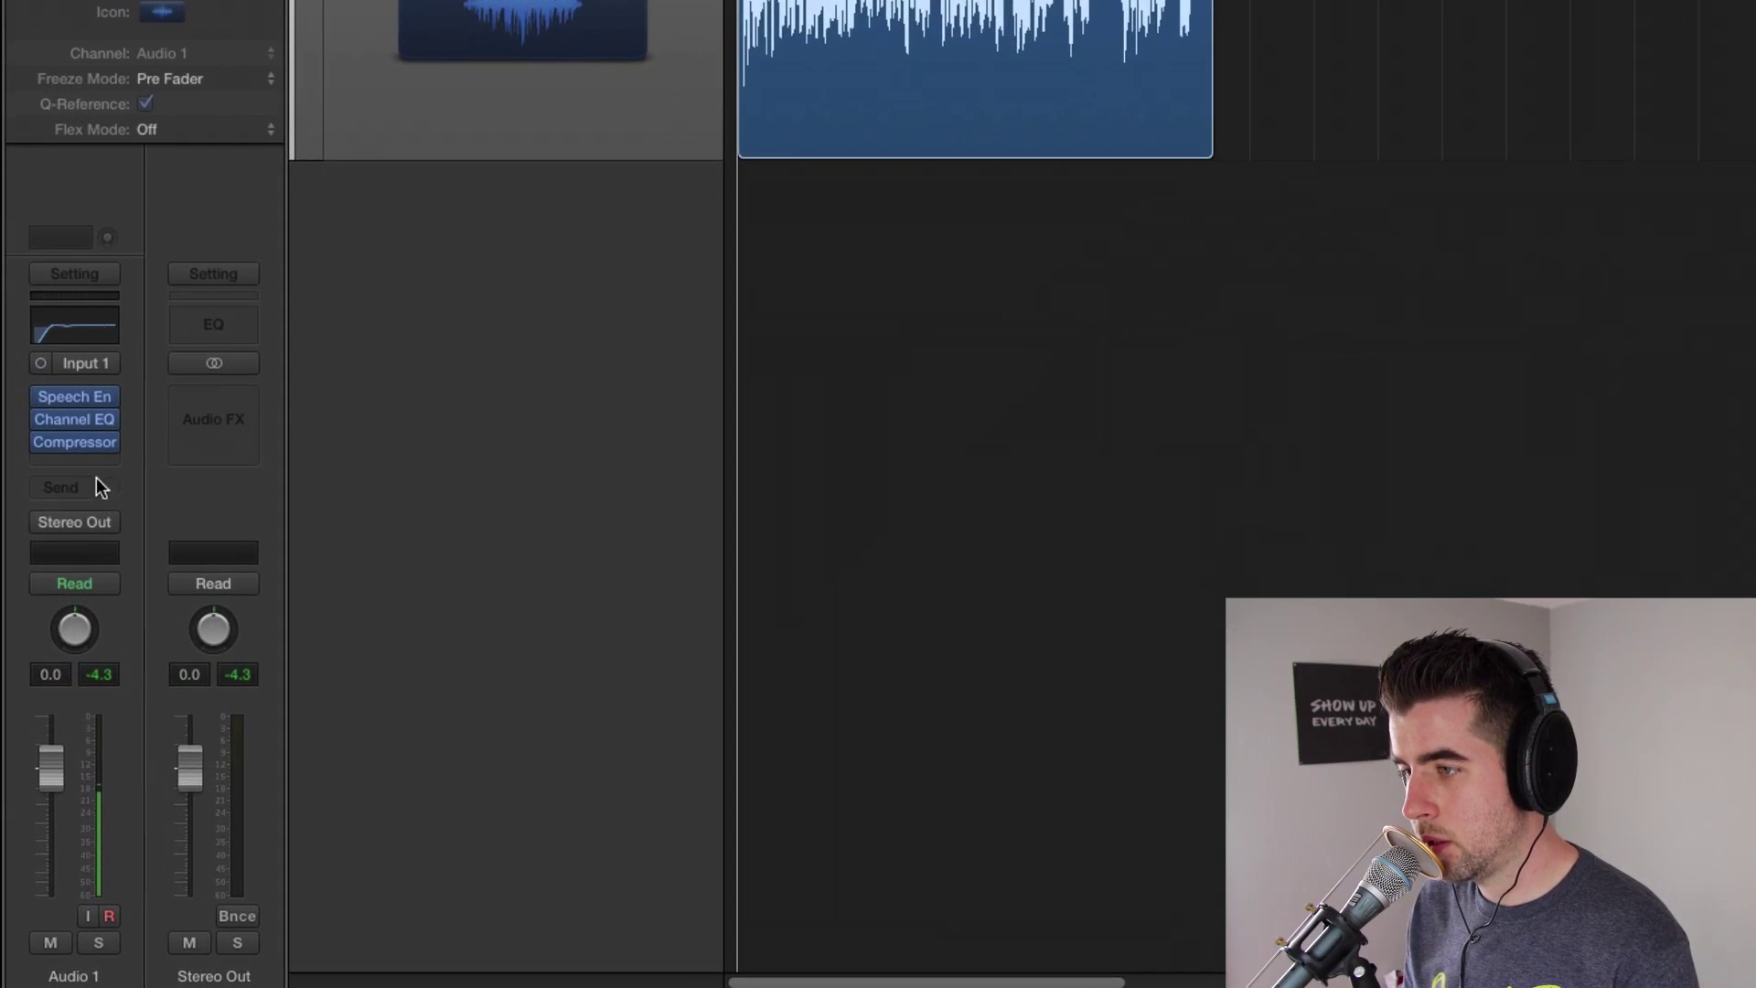
Insert a mono DeEsser below the Compressor on Audio 1.
click(95, 463)
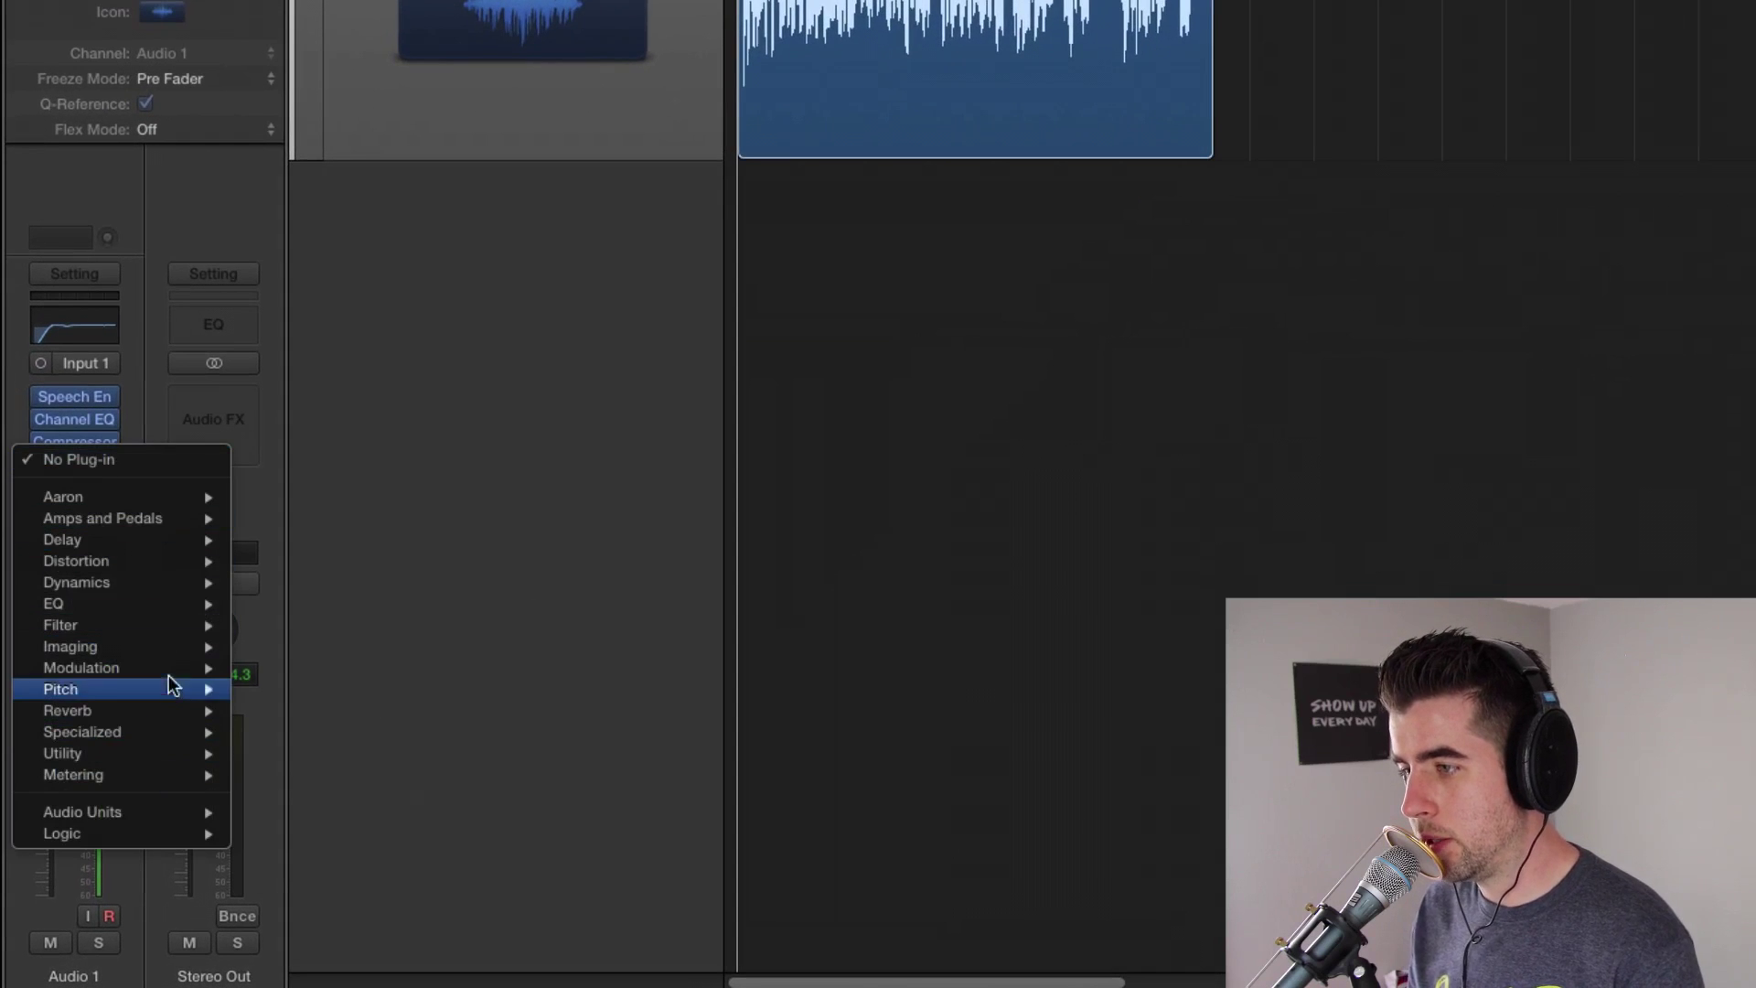
mouse_move(180, 585)
mouse_move(315, 626)
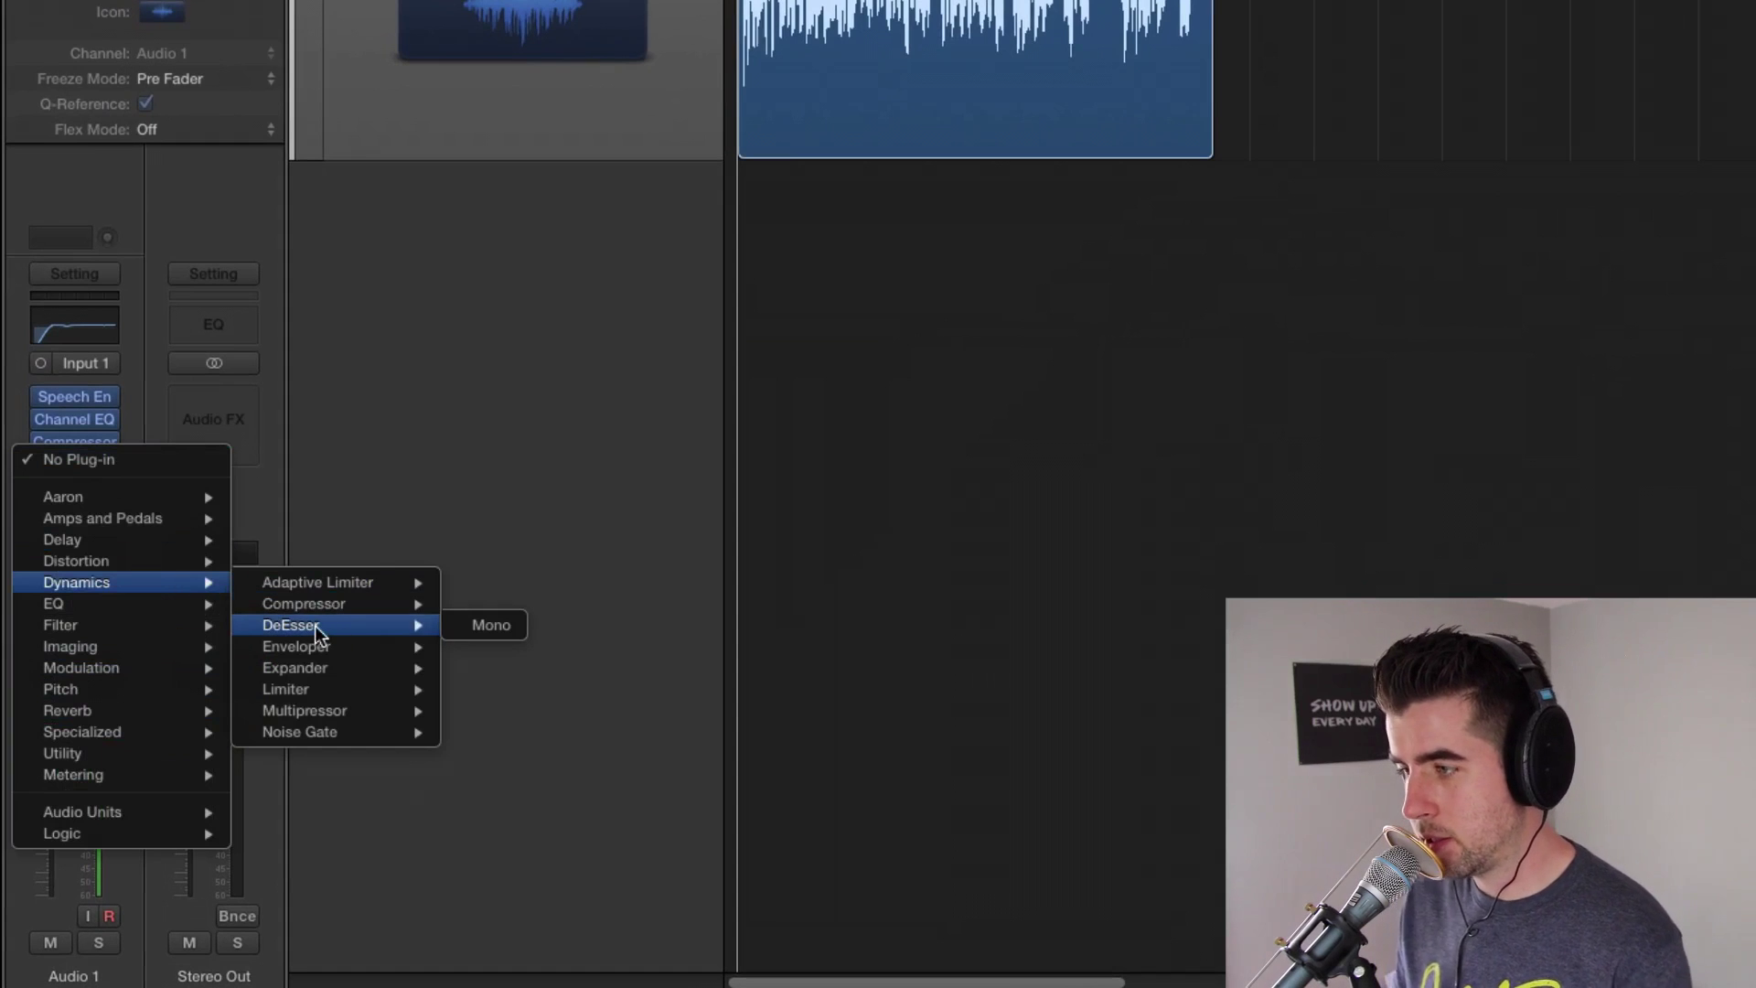
click(485, 626)
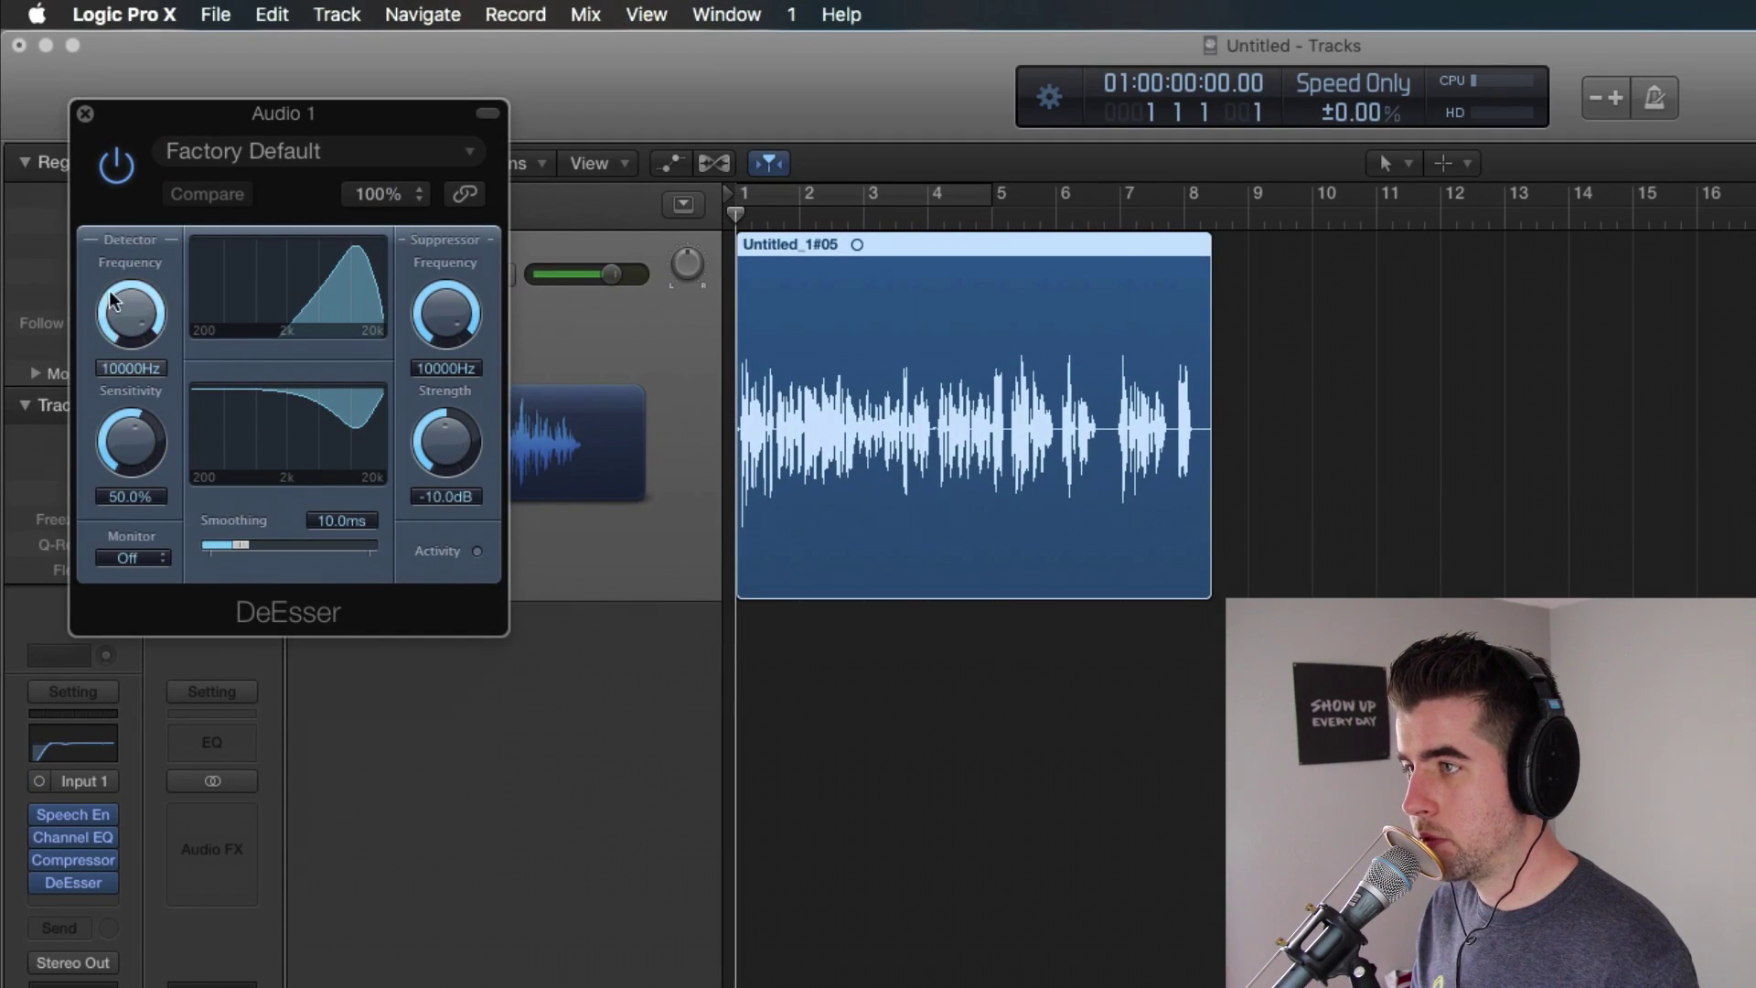
Set the DeEsser's detector and suppressor frequencies to 5000 Hz, with a strength of -4.0 dB and a sensitivity of 51.0%.
drag(111, 300, 117, 320)
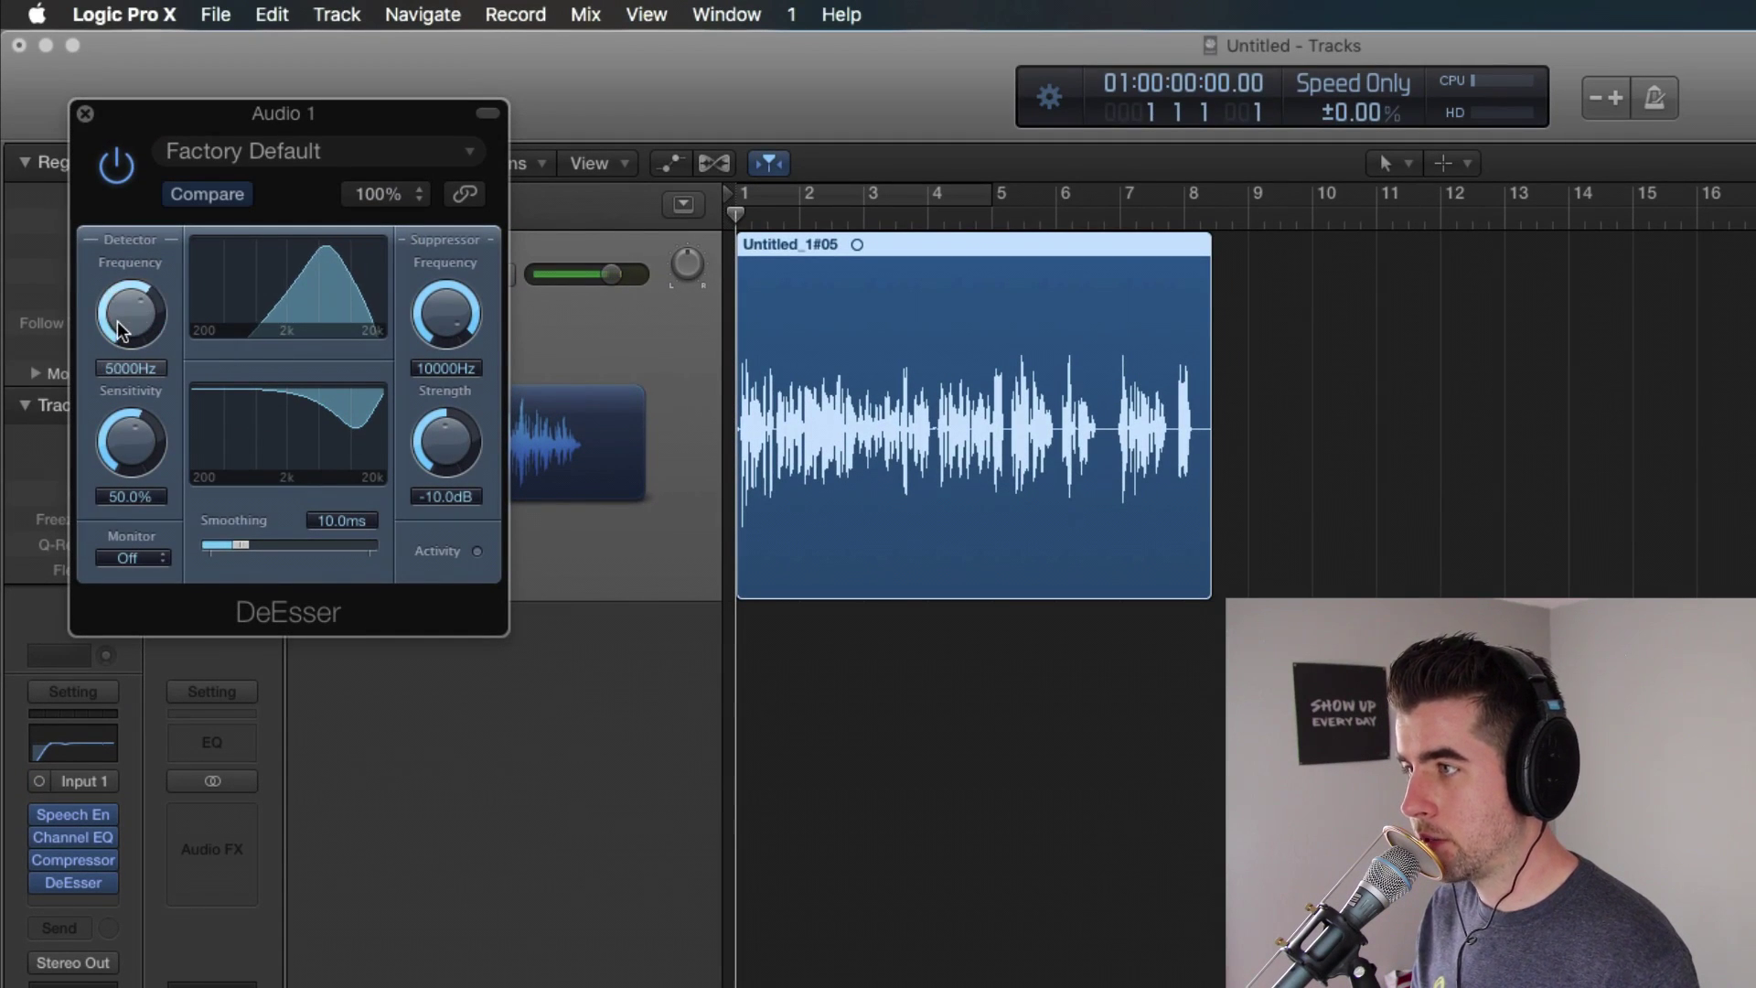
mouse_move(448, 353)
mouse_down()
mouse_move(453, 391)
mouse_move(453, 369)
mouse_up()
drag(458, 503, 458, 497)
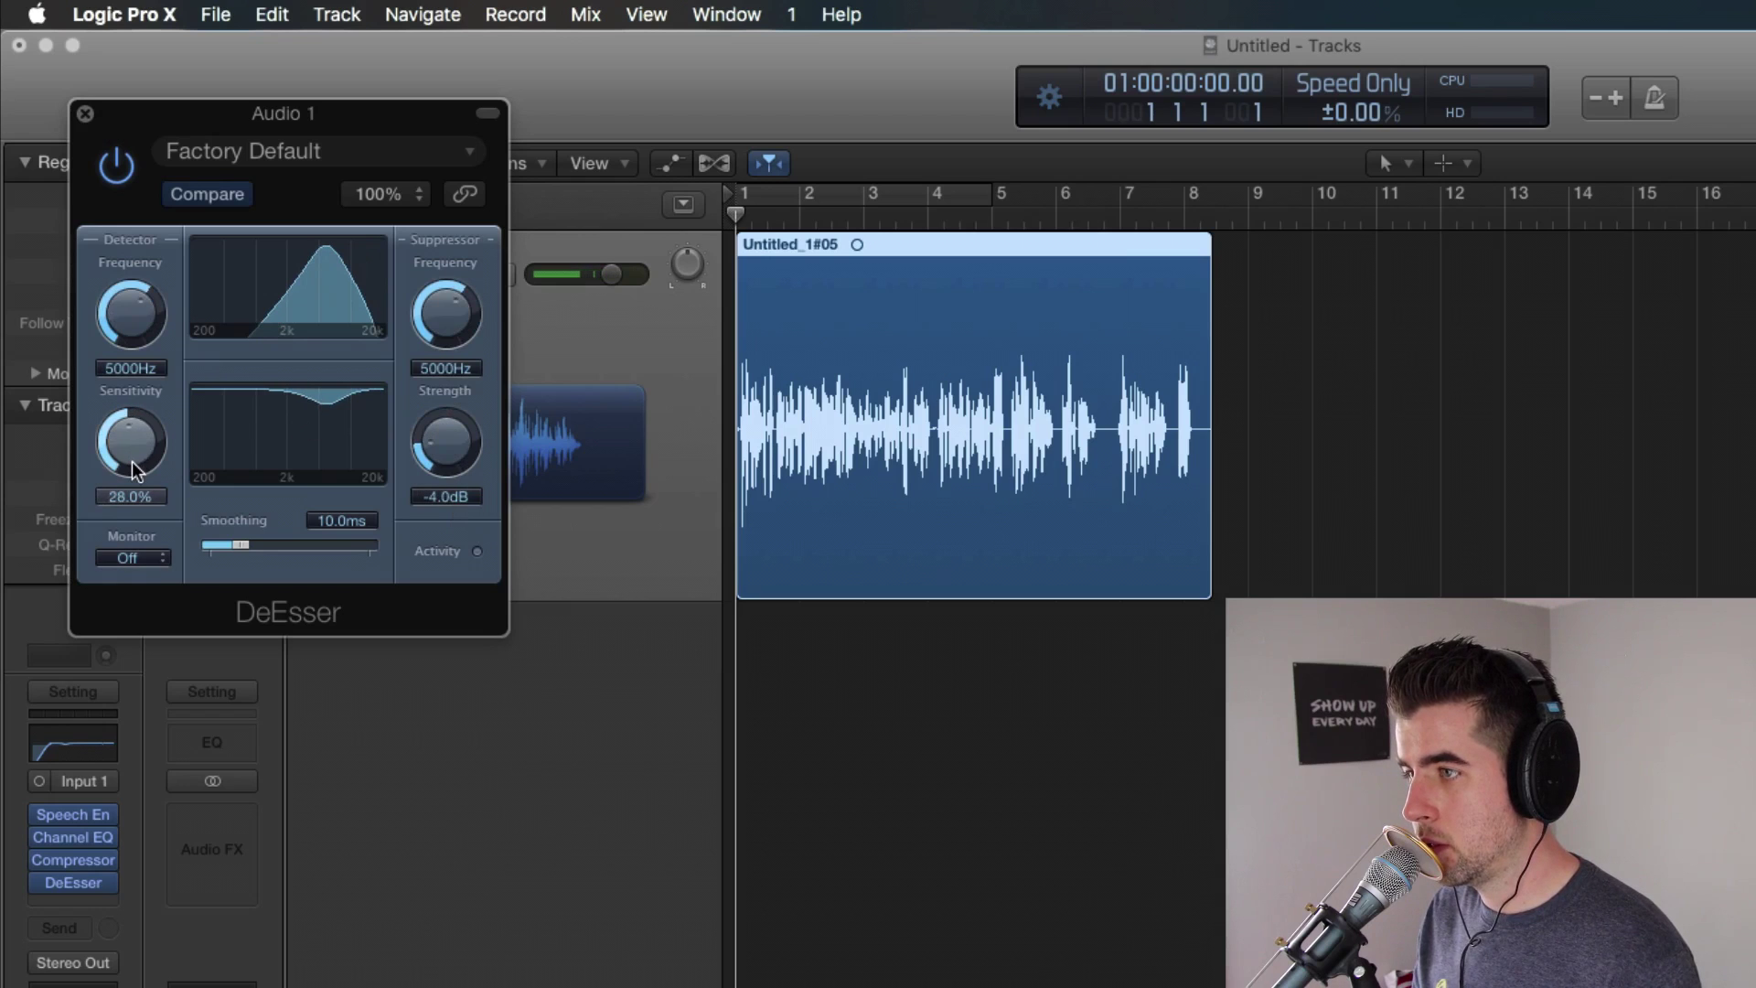
drag(132, 446, 132, 412)
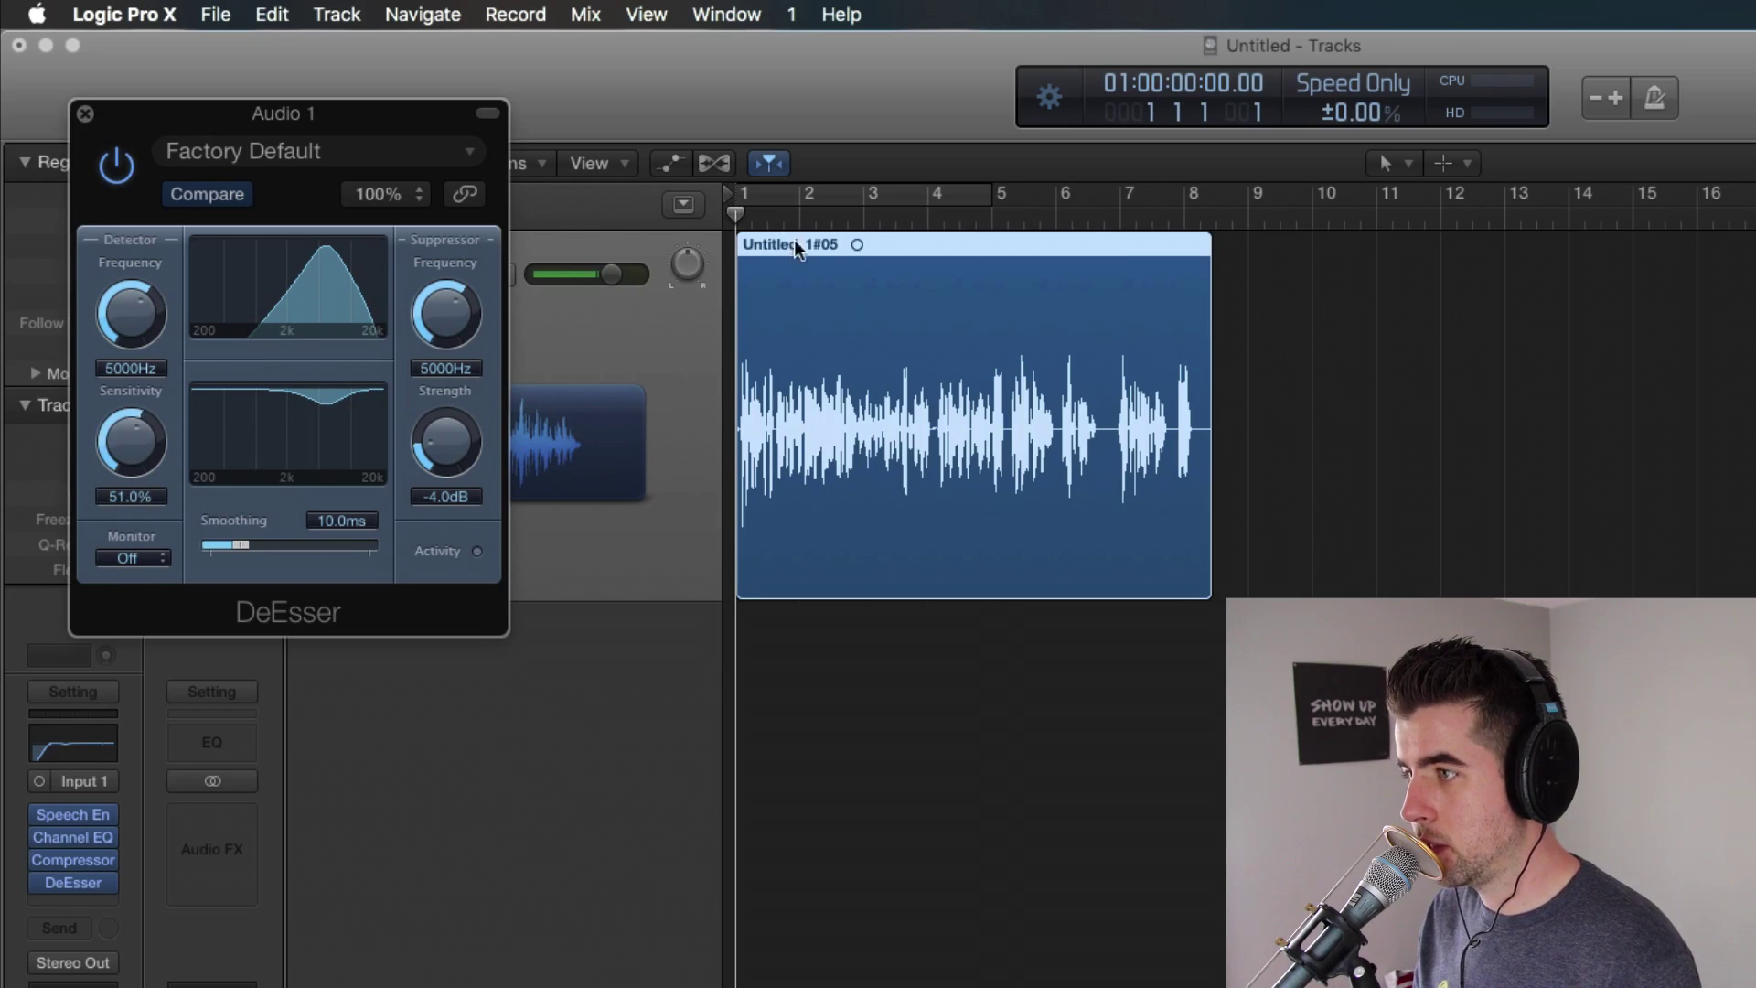
Play the recording with the DeEsser off and on to compare the sound, and close the DeEsser.
key(space)
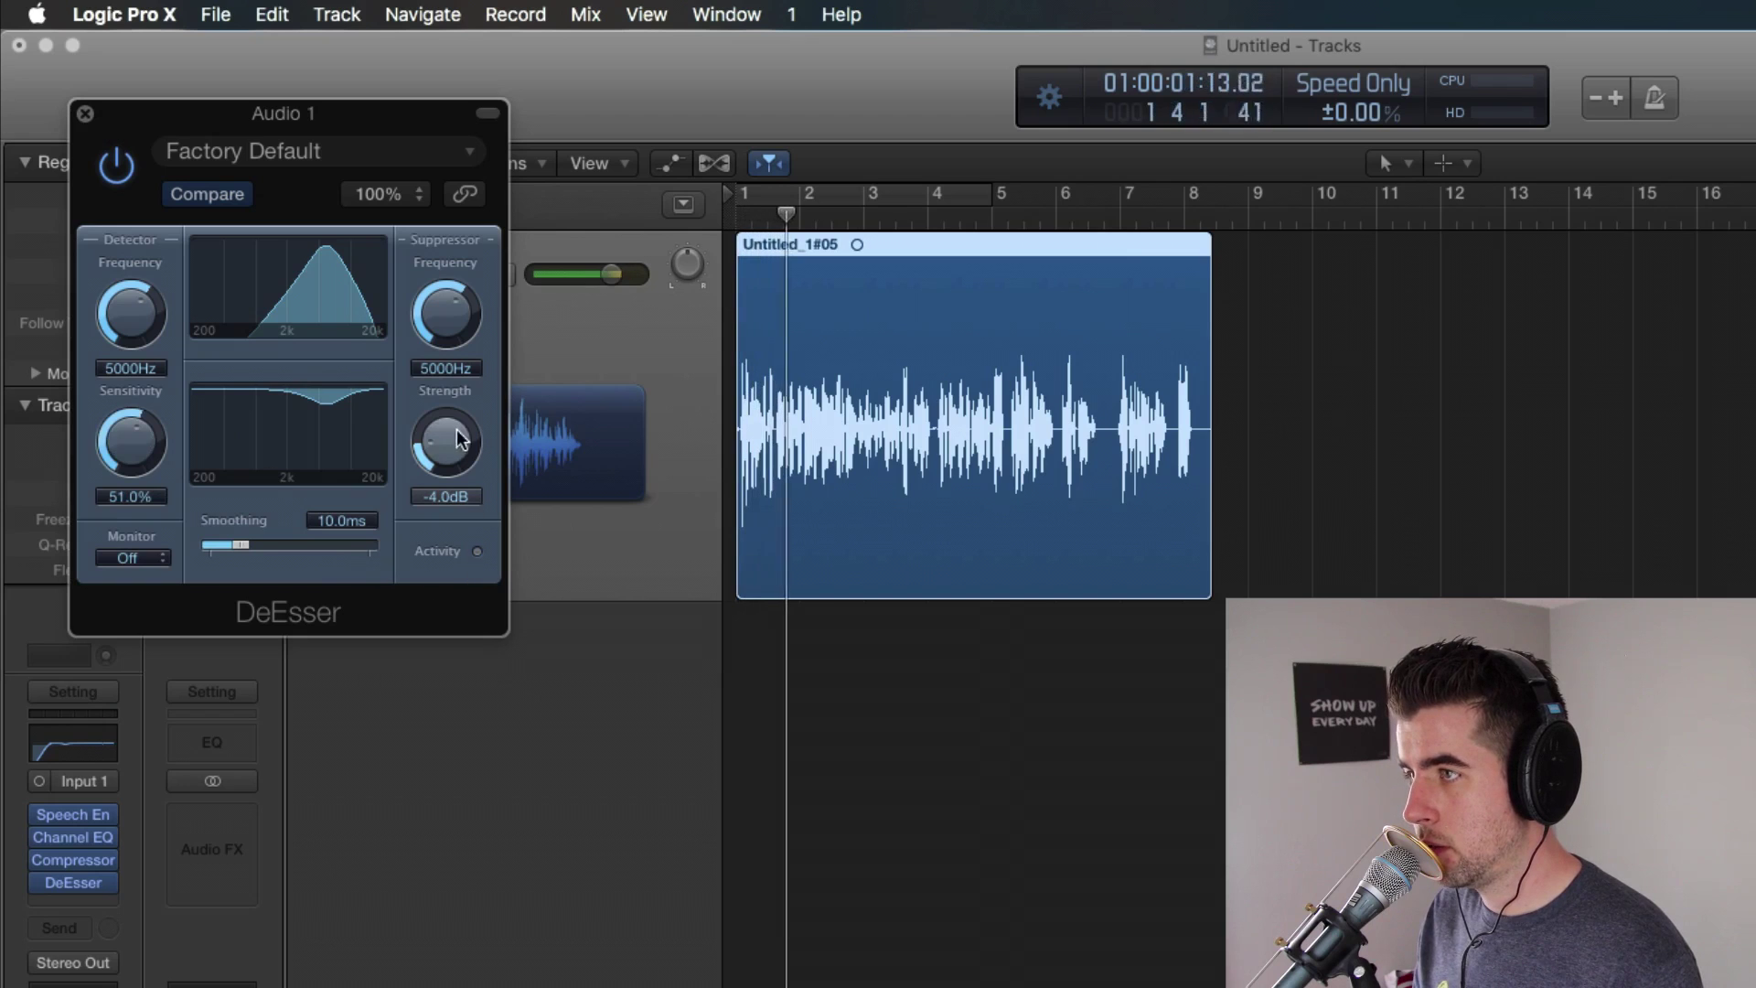
click(117, 170)
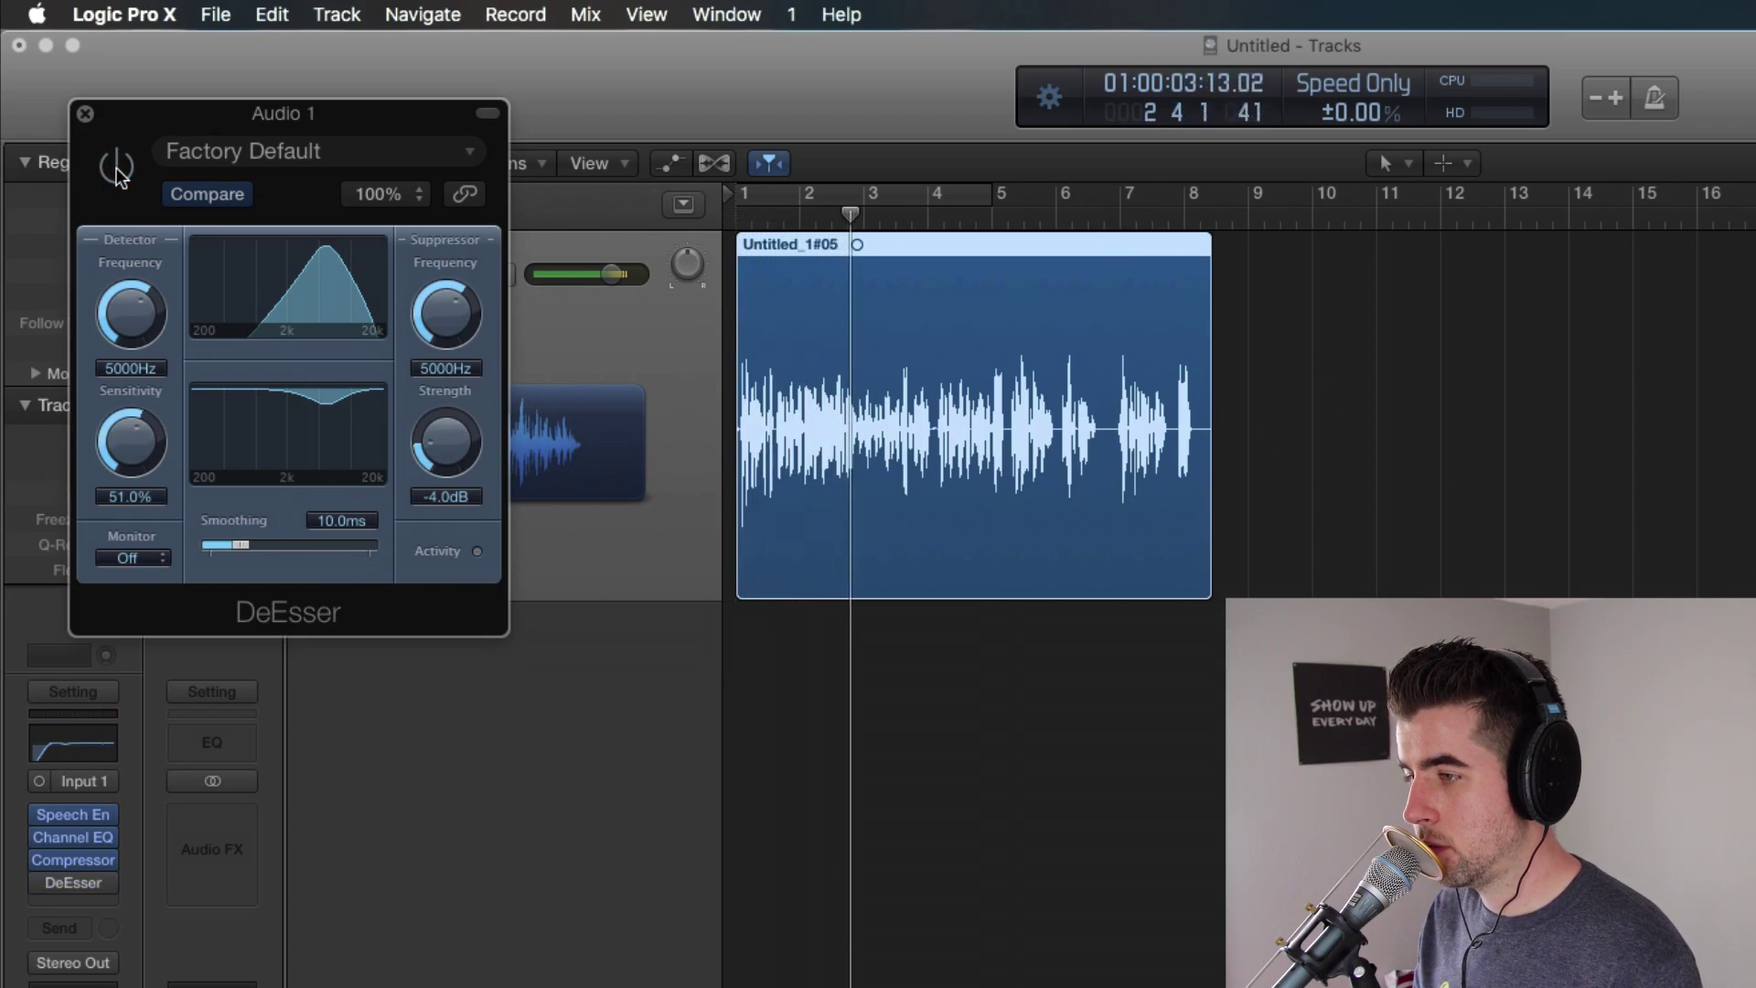
click(117, 170)
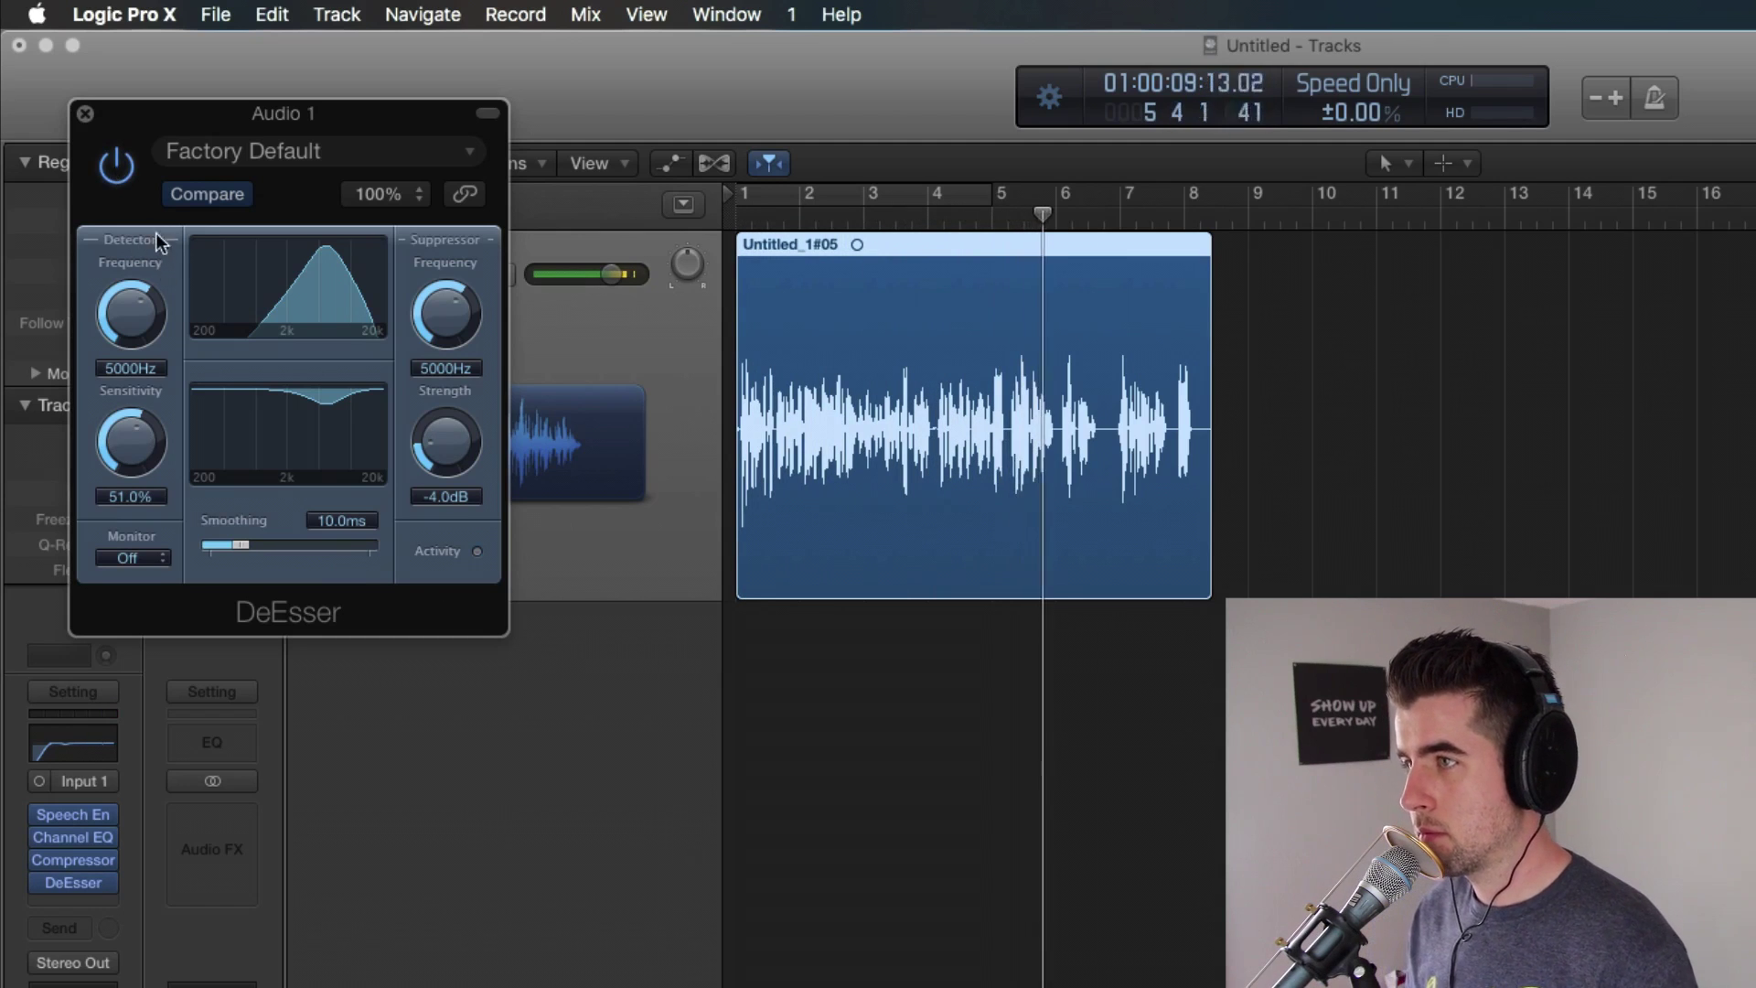
click(85, 114)
Insert a mono Adaptive Limiter below the DeEsser on Audio 1 and move its window clear of the channel strips.
click(95, 904)
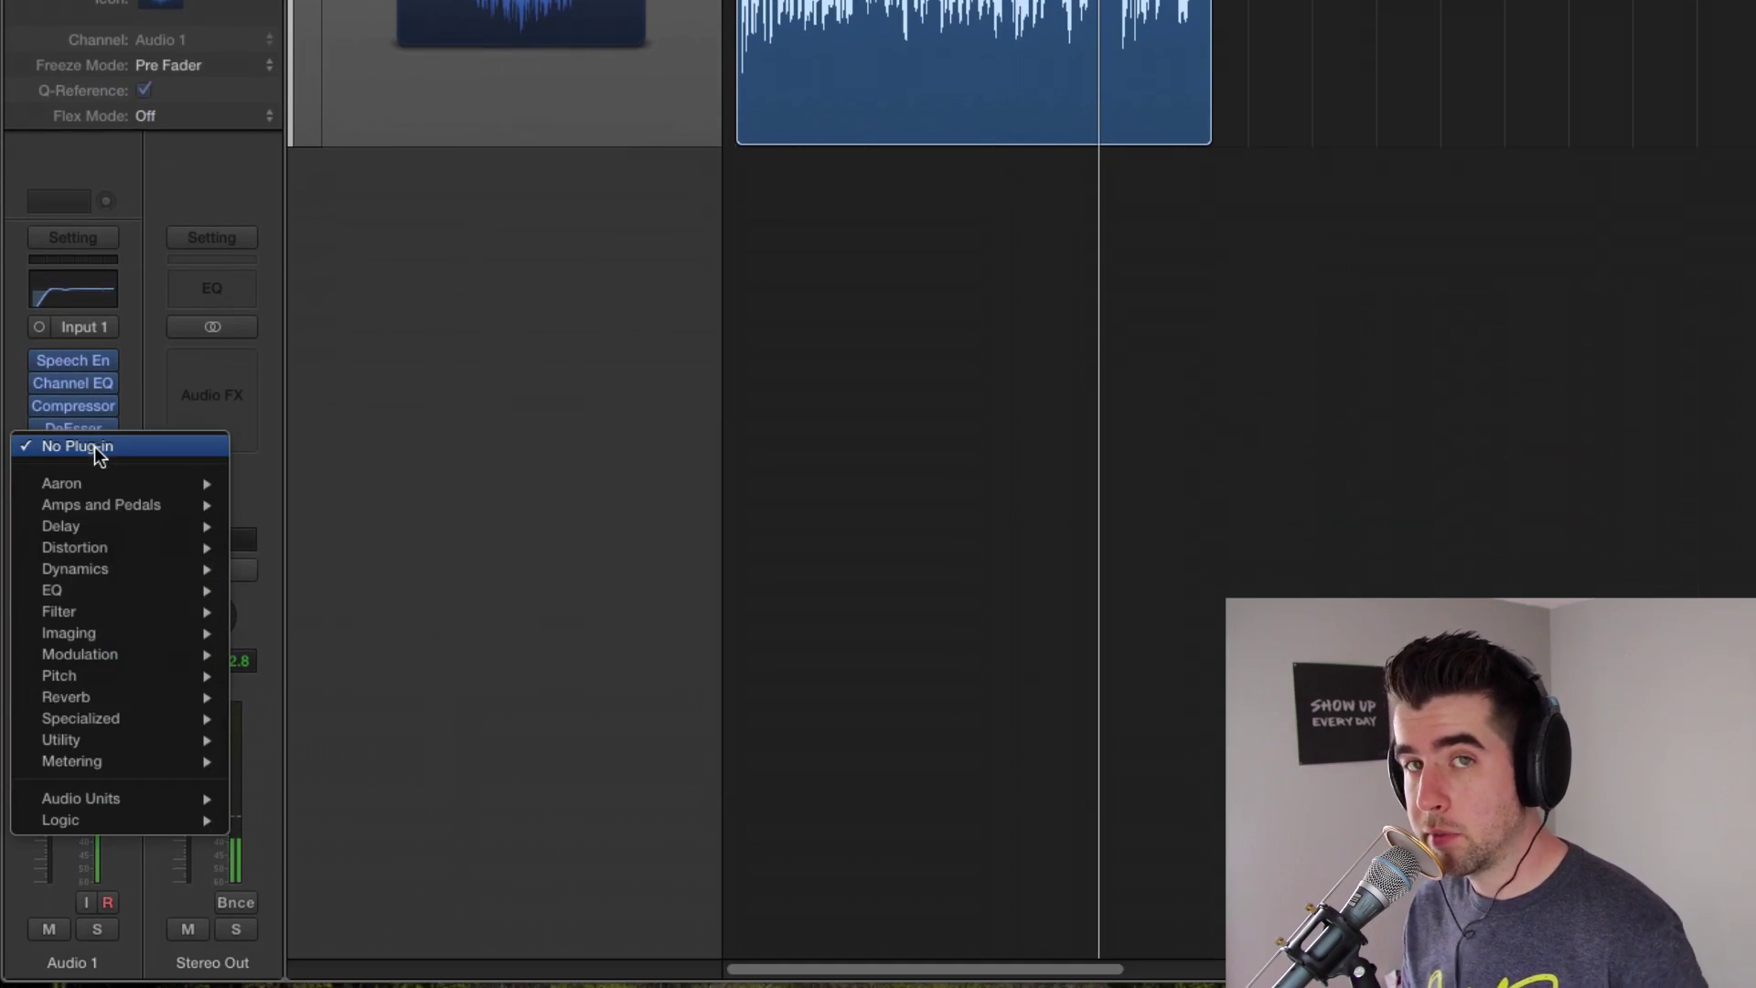
mouse_move(180, 770)
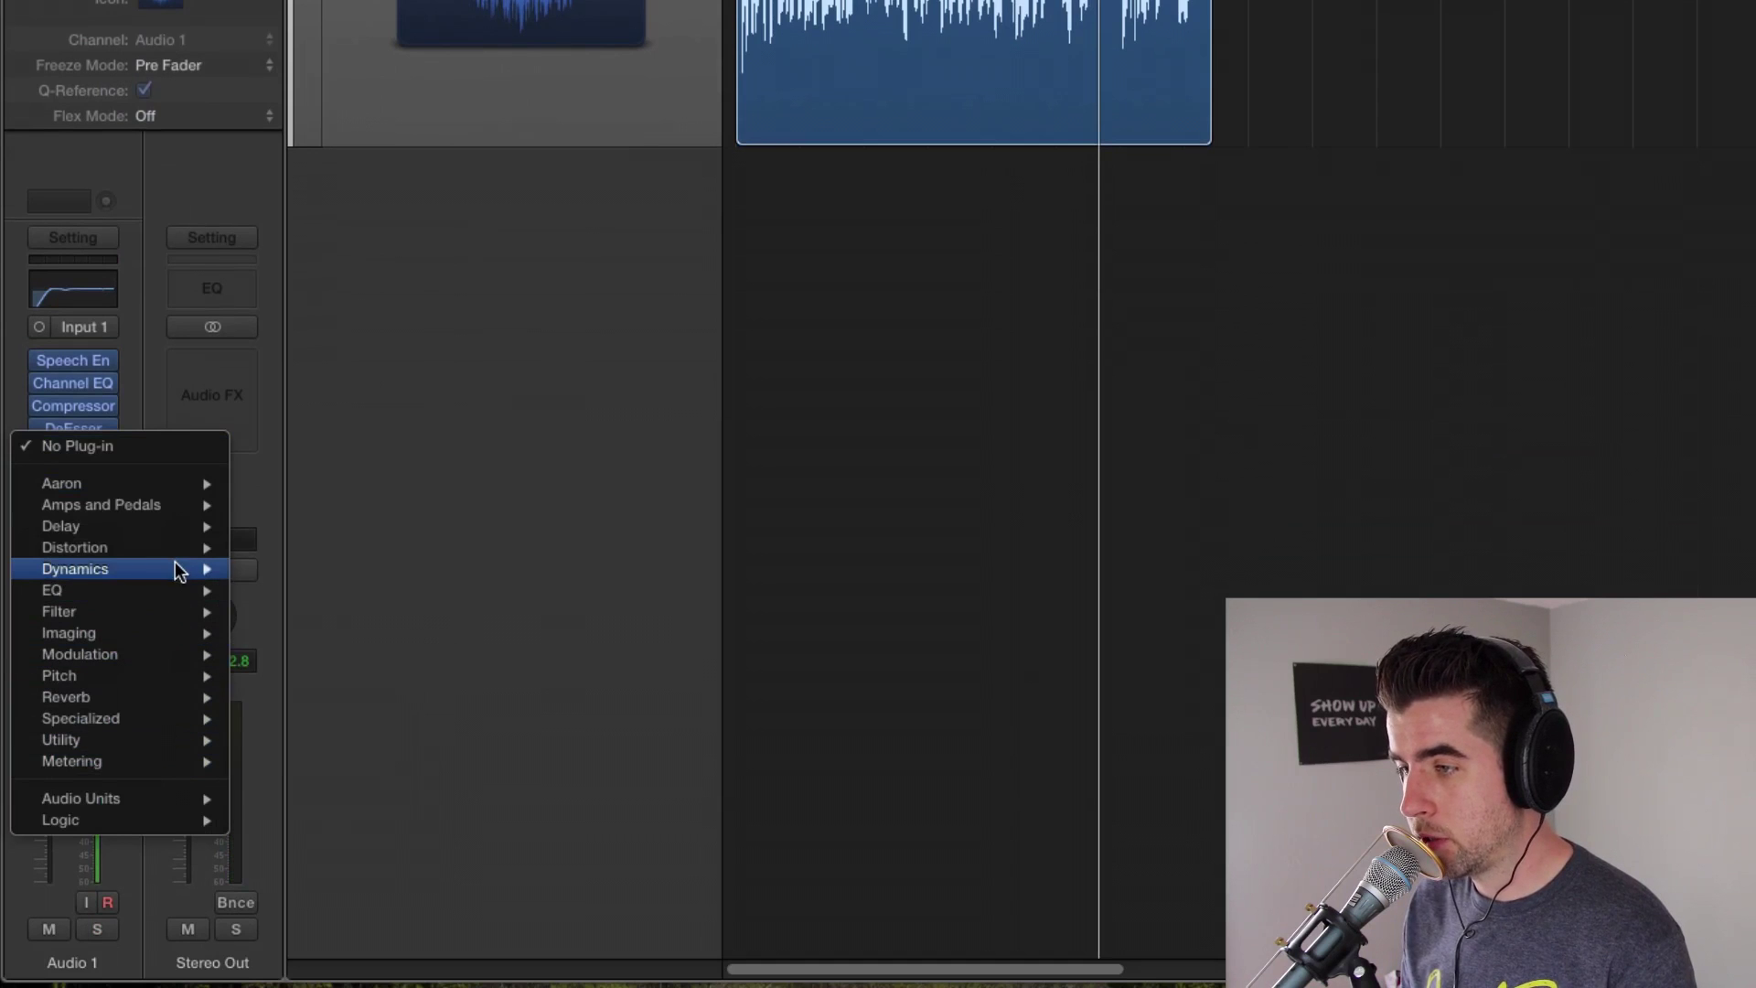
mouse_move(177, 558)
mouse_move(280, 568)
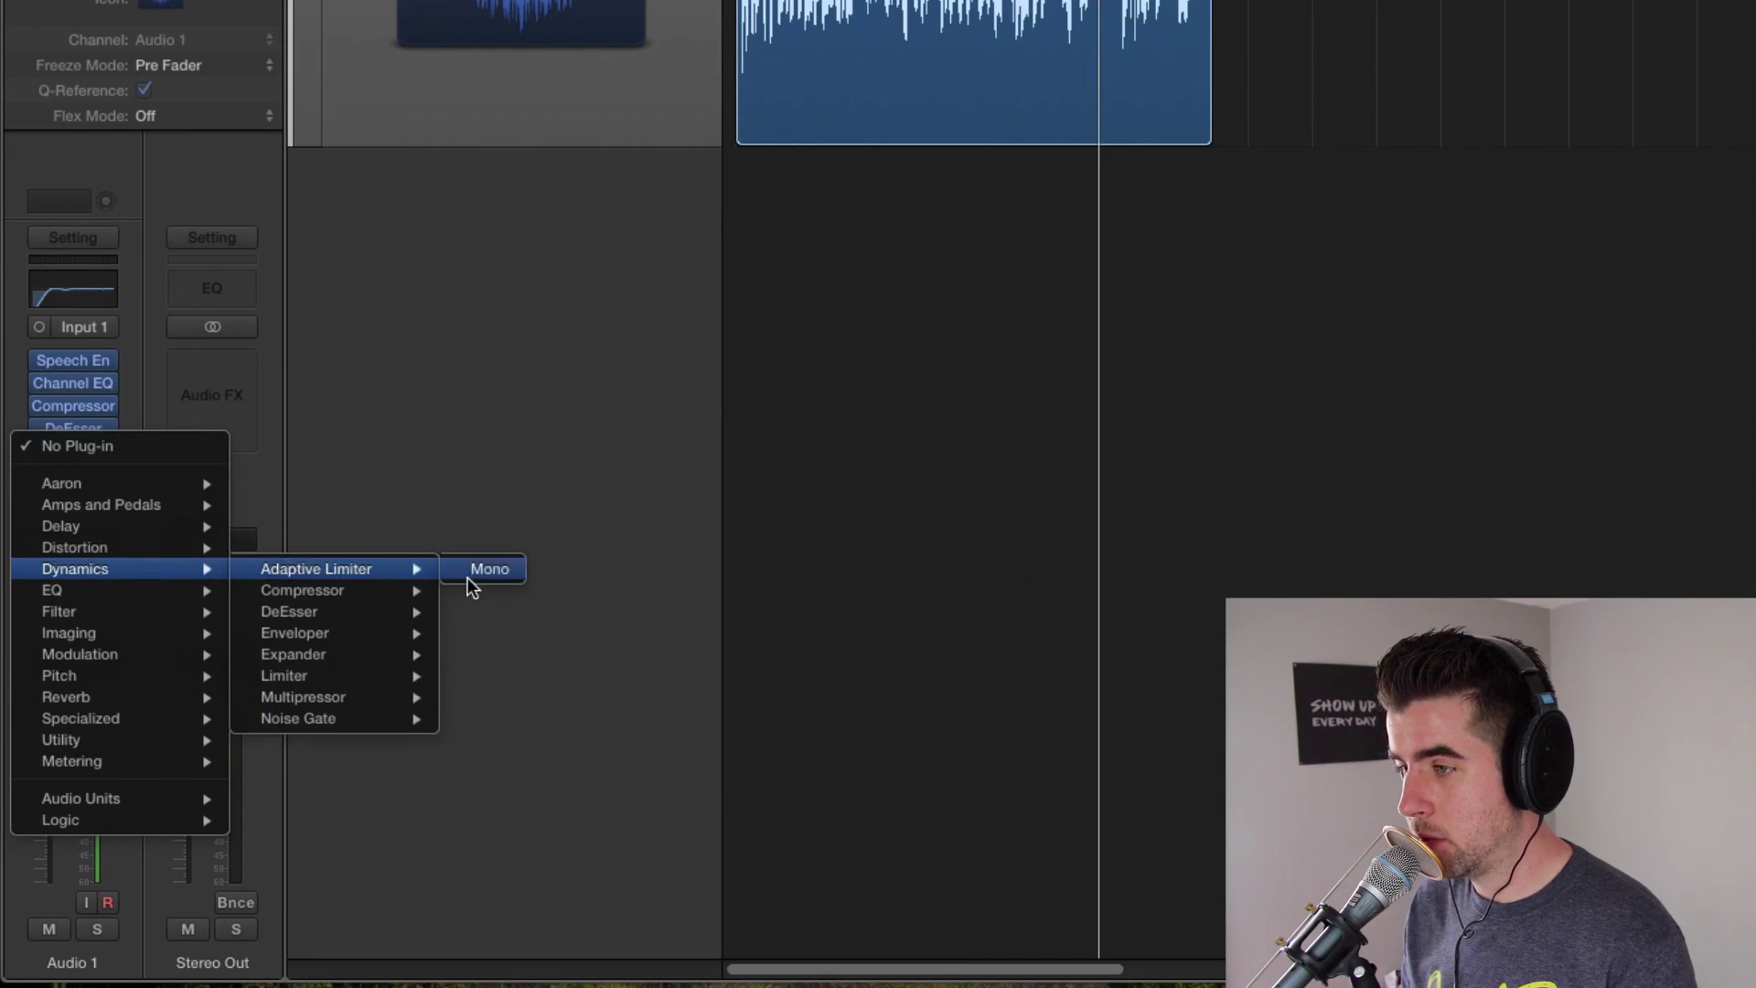
click(475, 567)
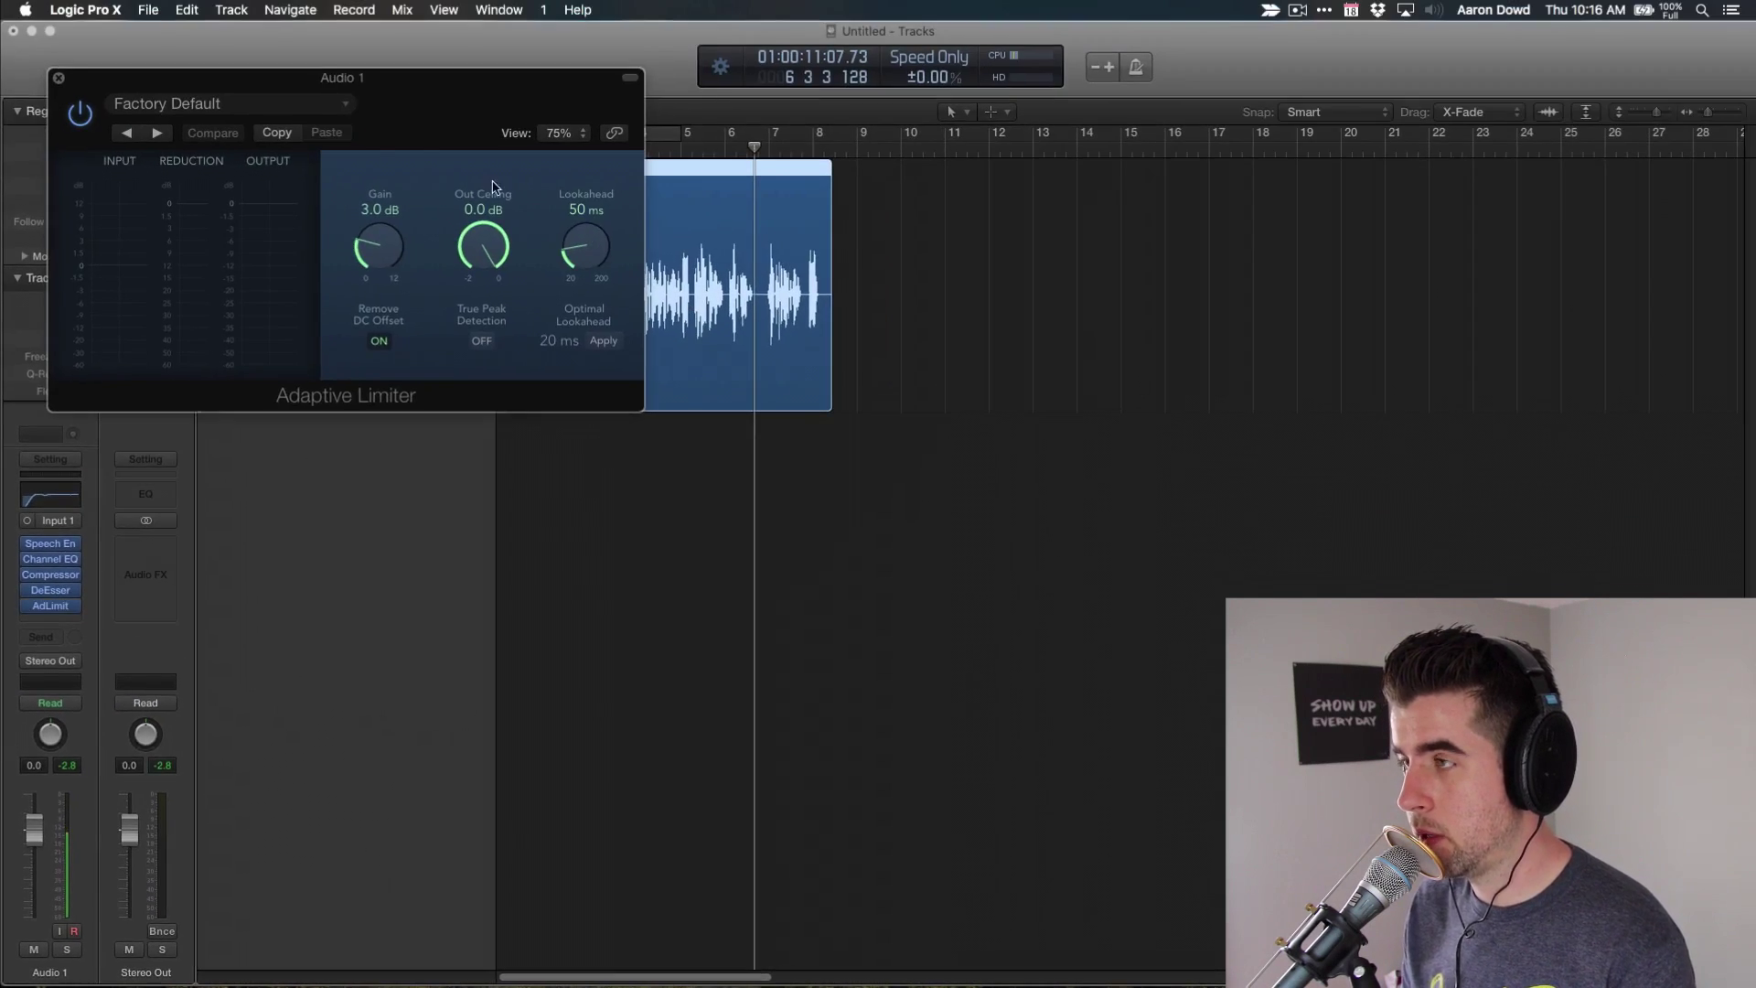
drag(421, 79, 1001, 279)
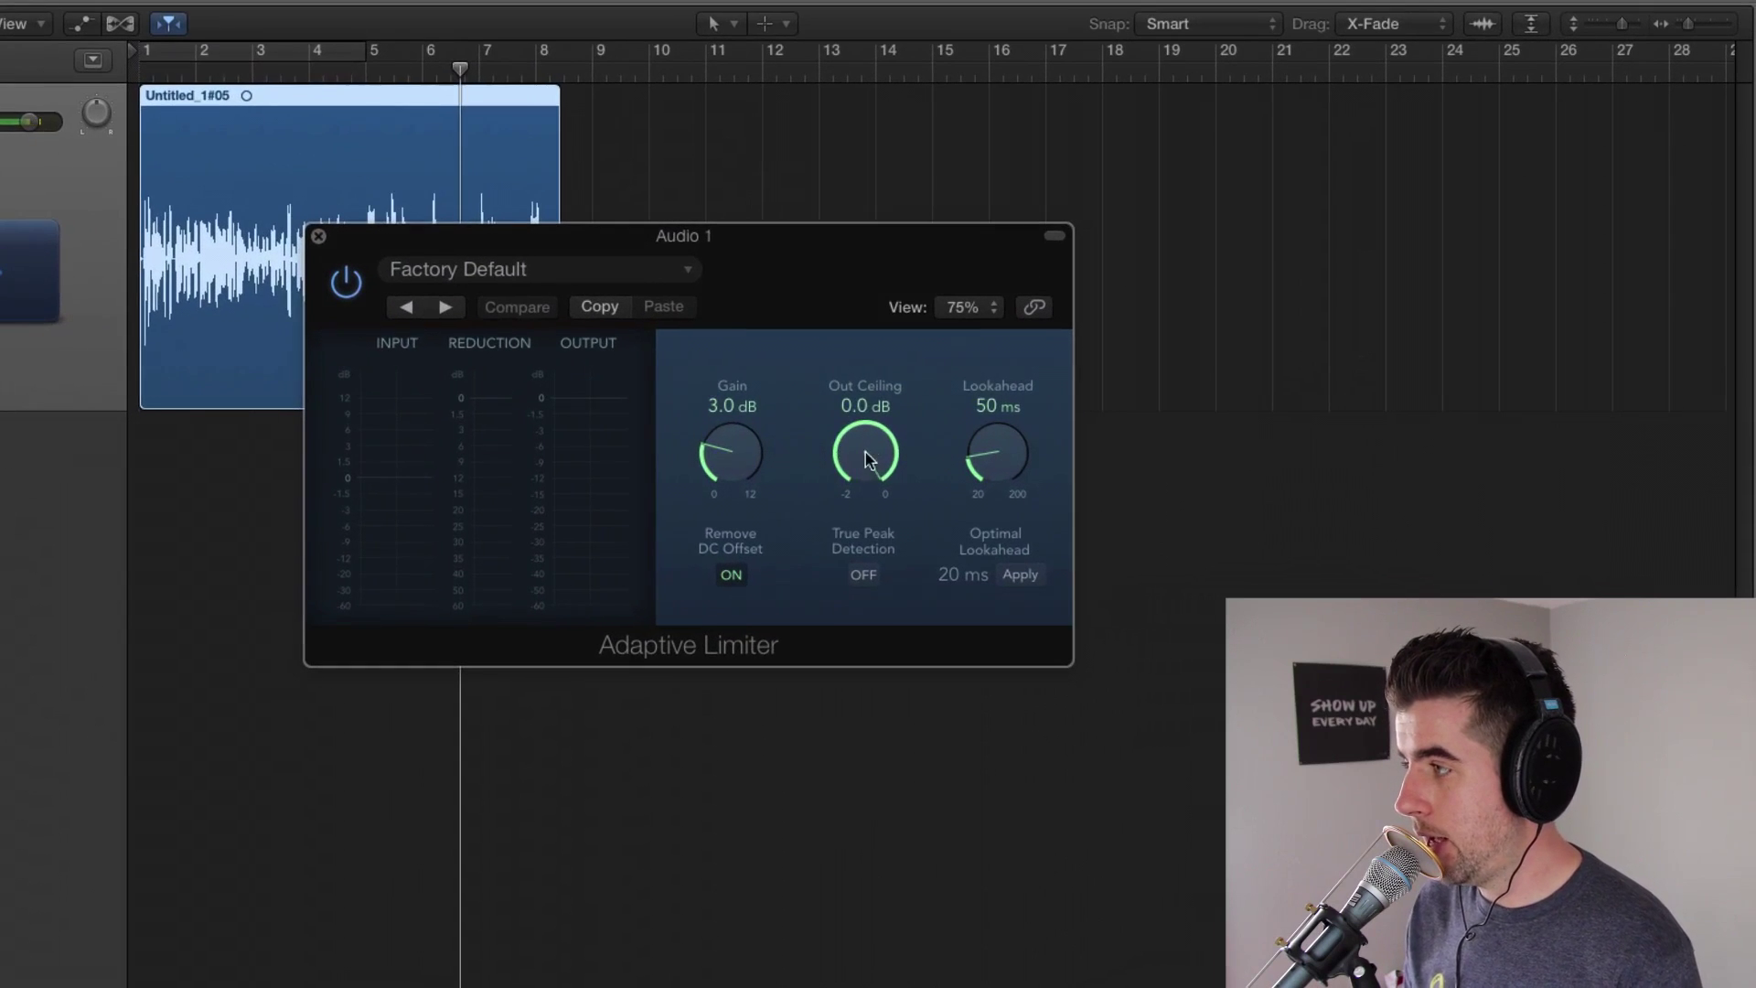
Set the Adaptive Limiter's output ceiling to -0.8 dB and its gain to 3.2 dB.
drag(1066, 444, 1067, 448)
drag(866, 458, 865, 462)
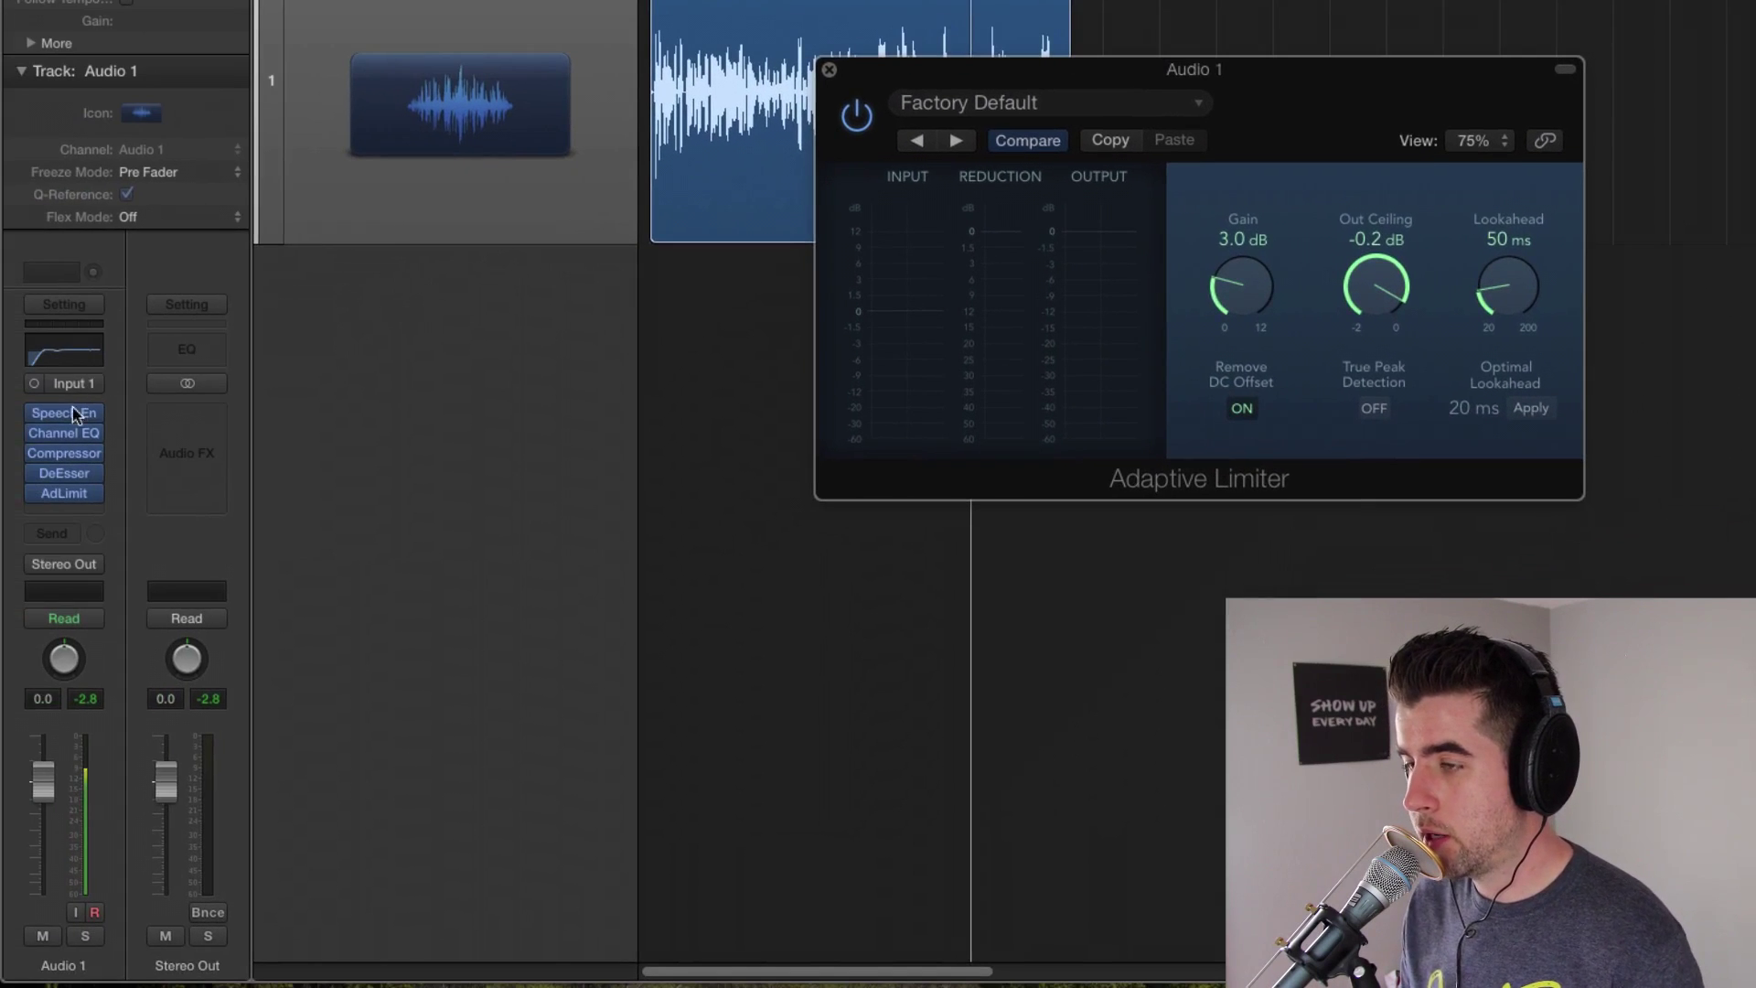
mouse_move(66, 419)
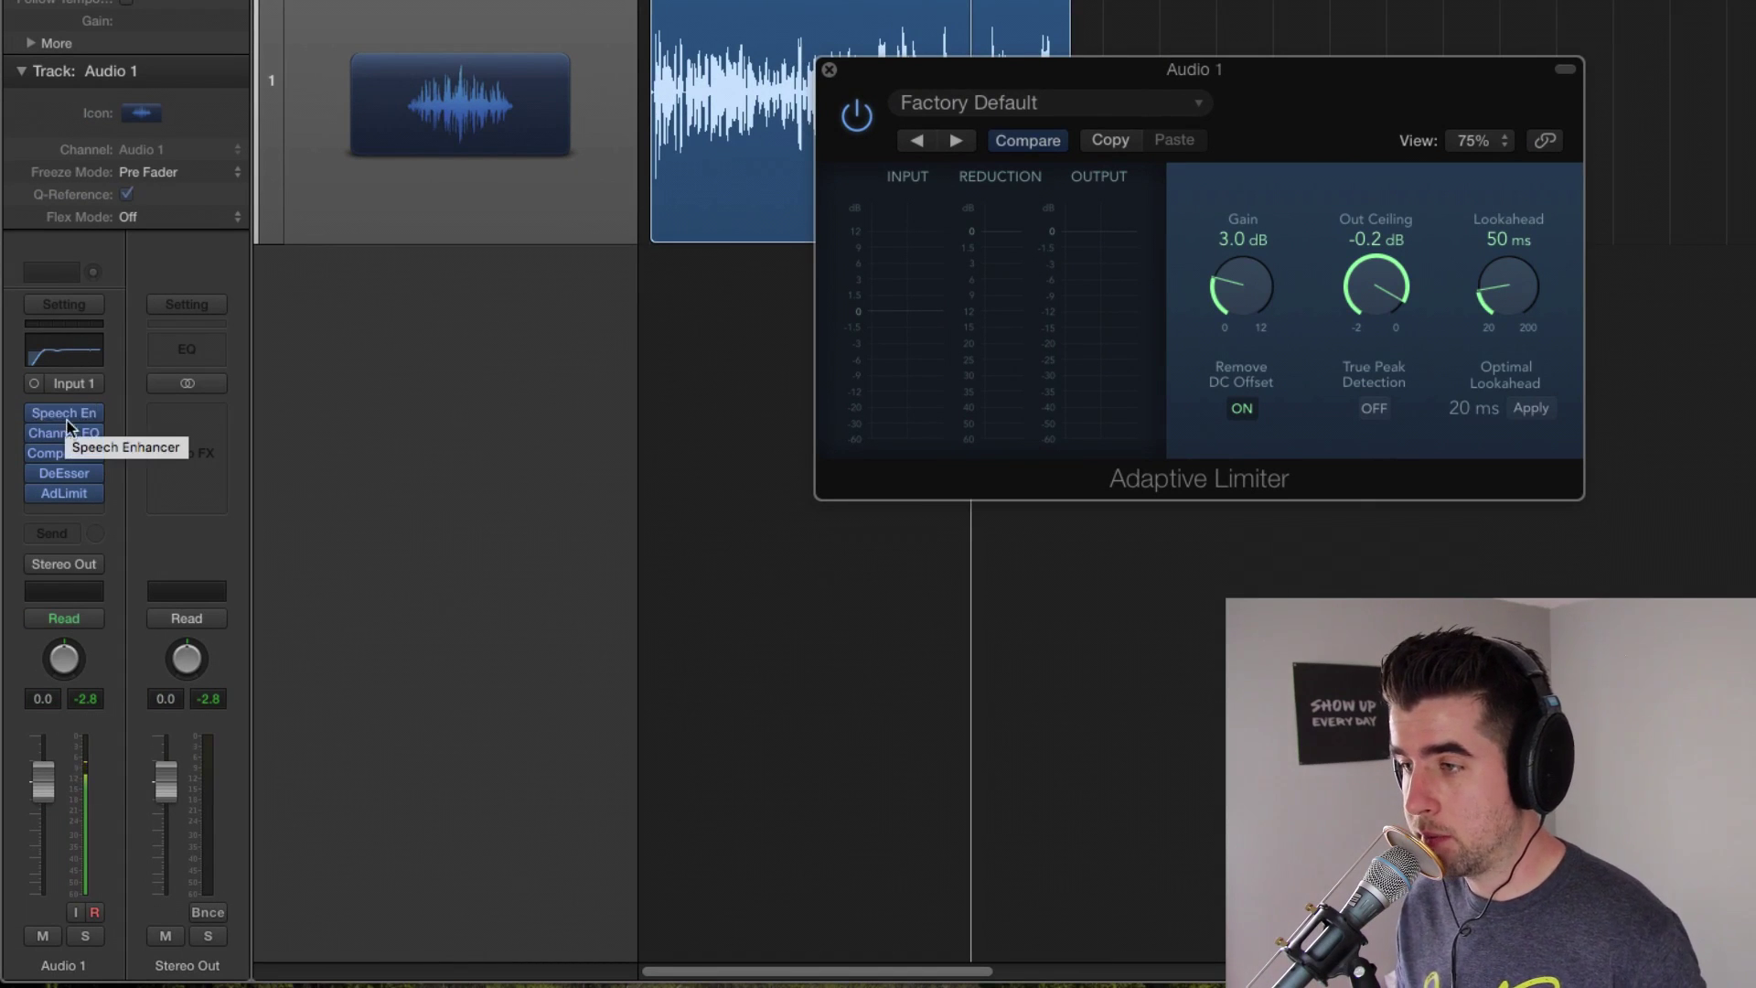
mouse_move(81, 476)
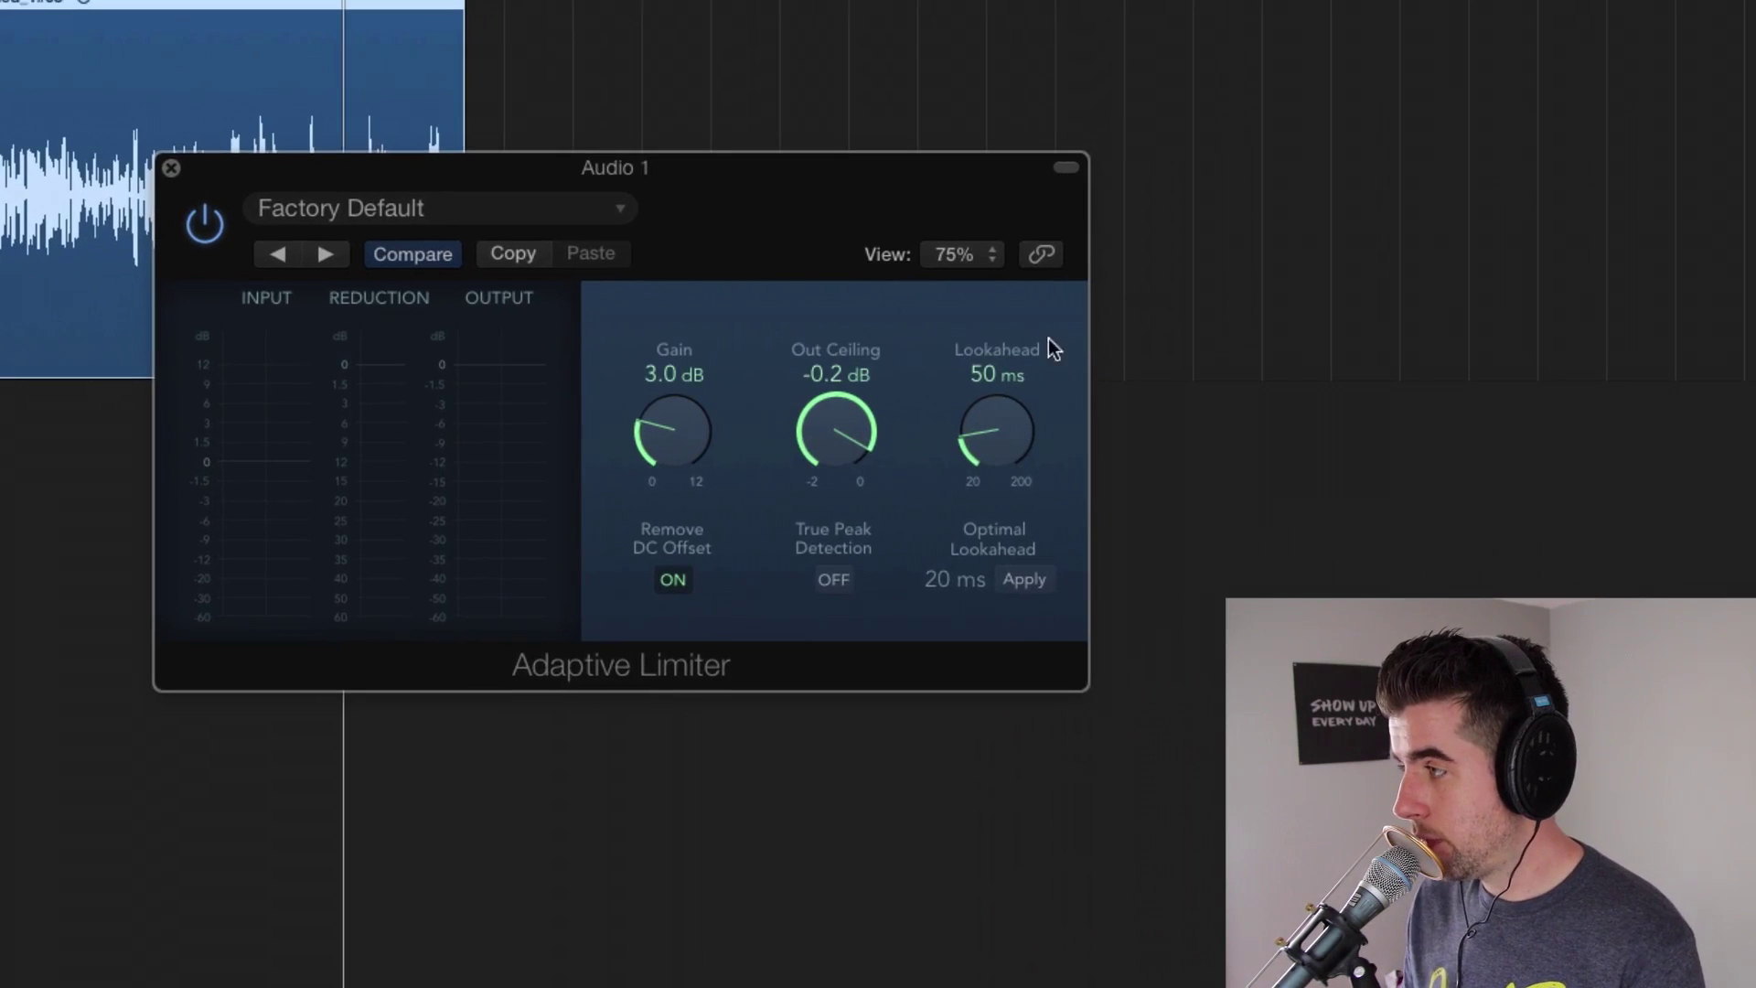
drag(853, 448, 853, 579)
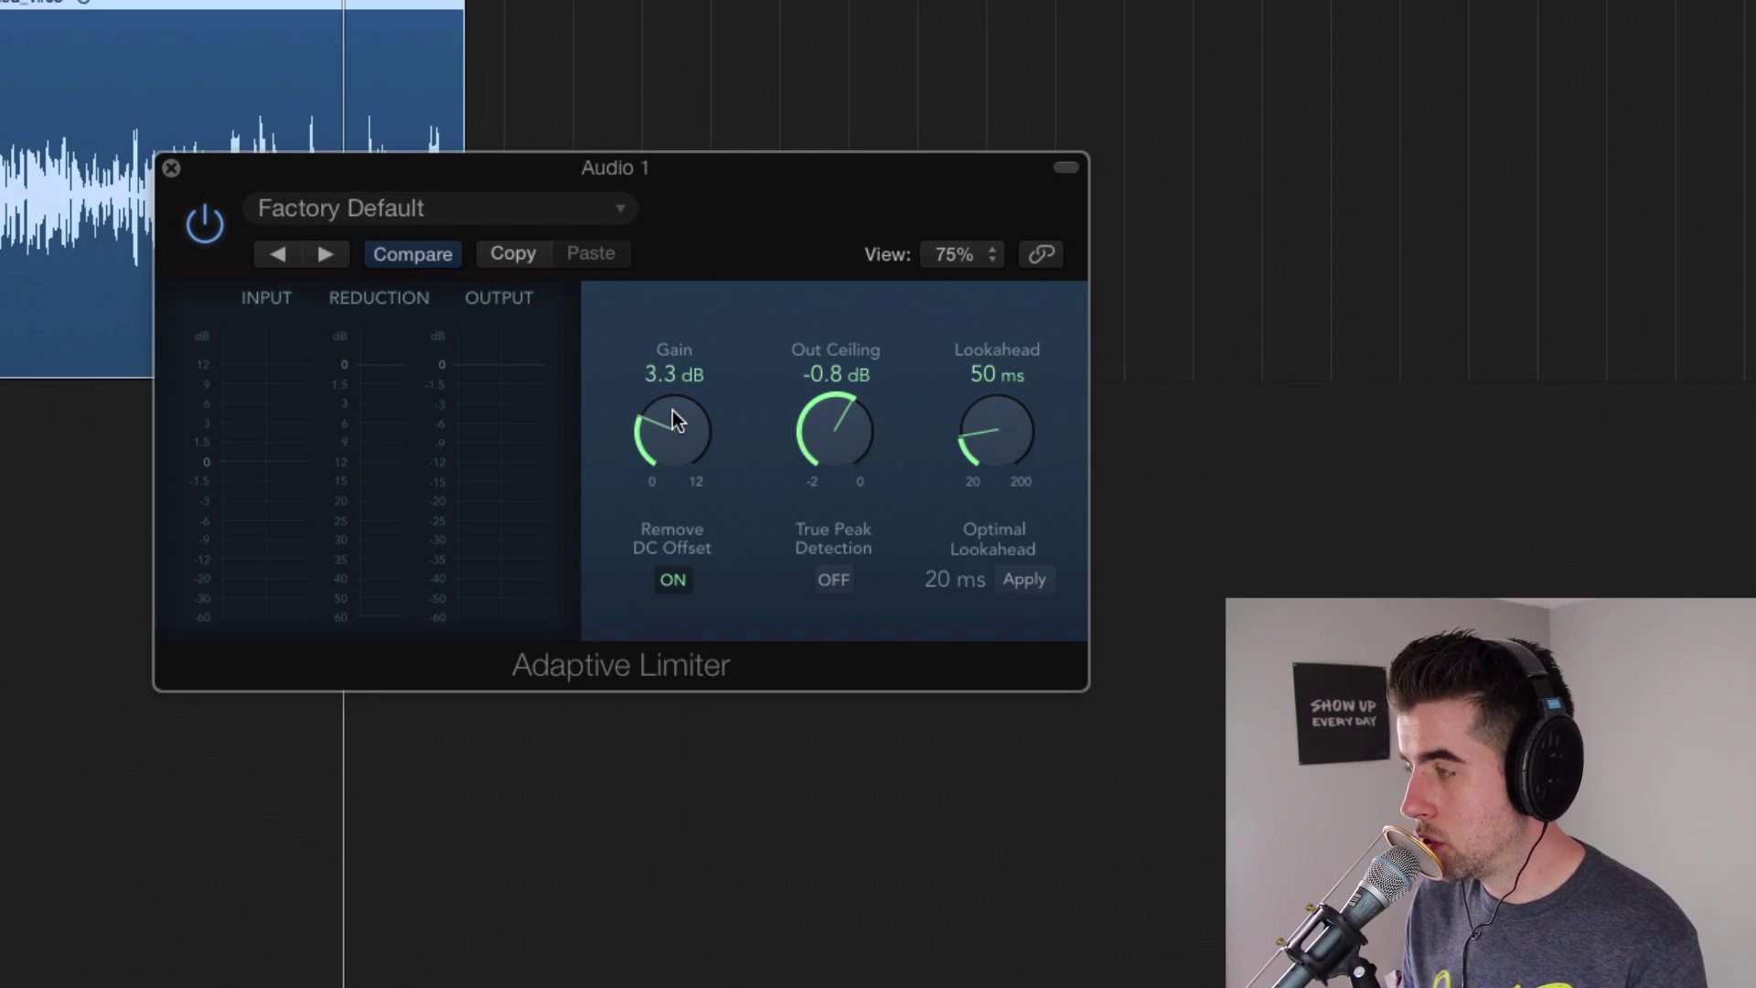
drag(673, 417, 669, 421)
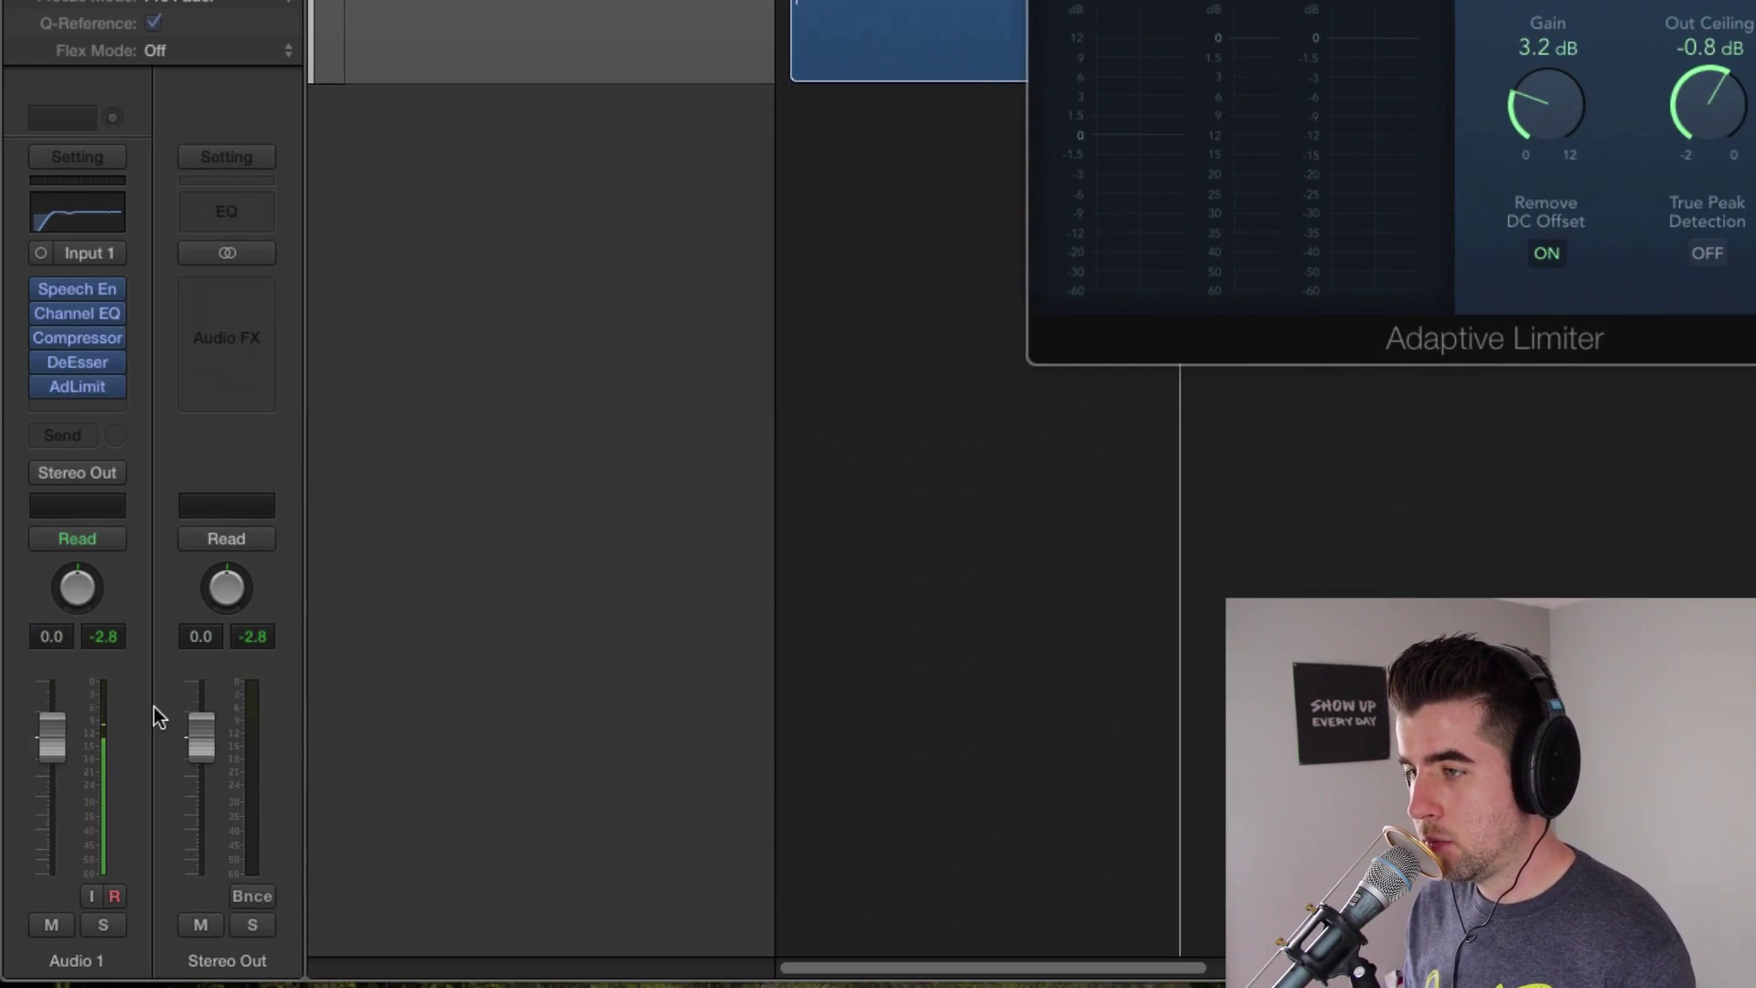
Insert a Loudness Meter below the Adaptive Limiter on Audio 1.
click(98, 408)
mouse_move(129, 744)
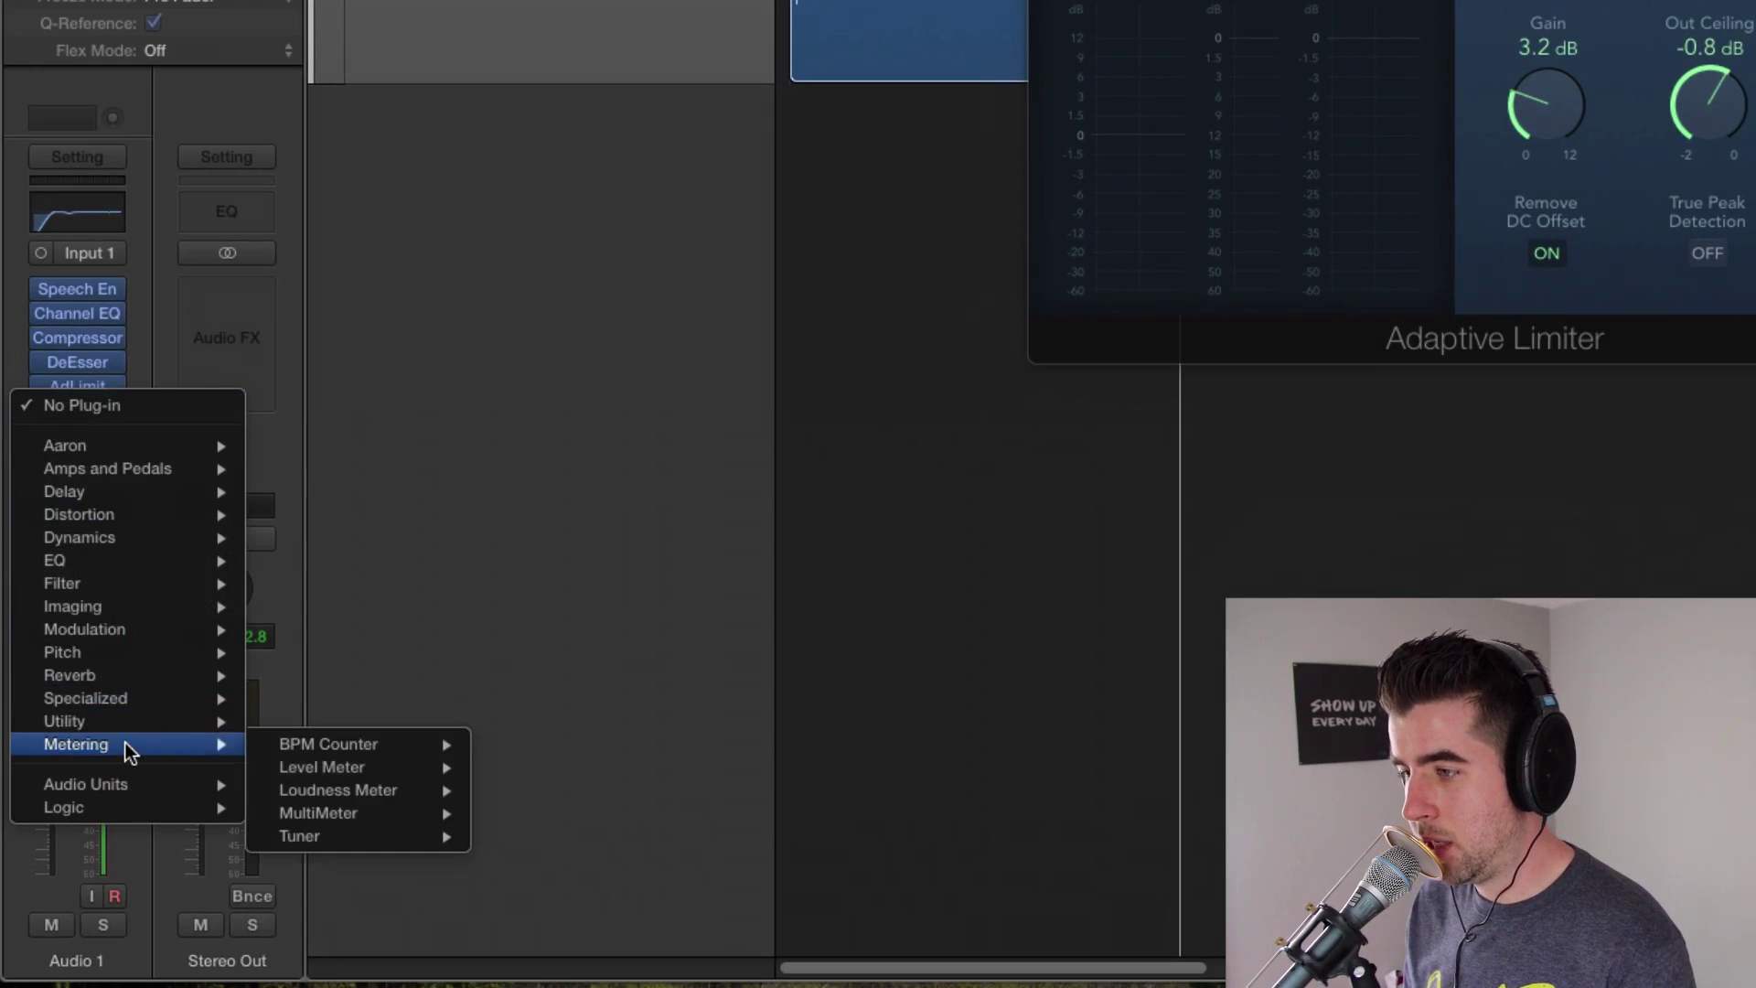
mouse_move(392, 794)
click(517, 793)
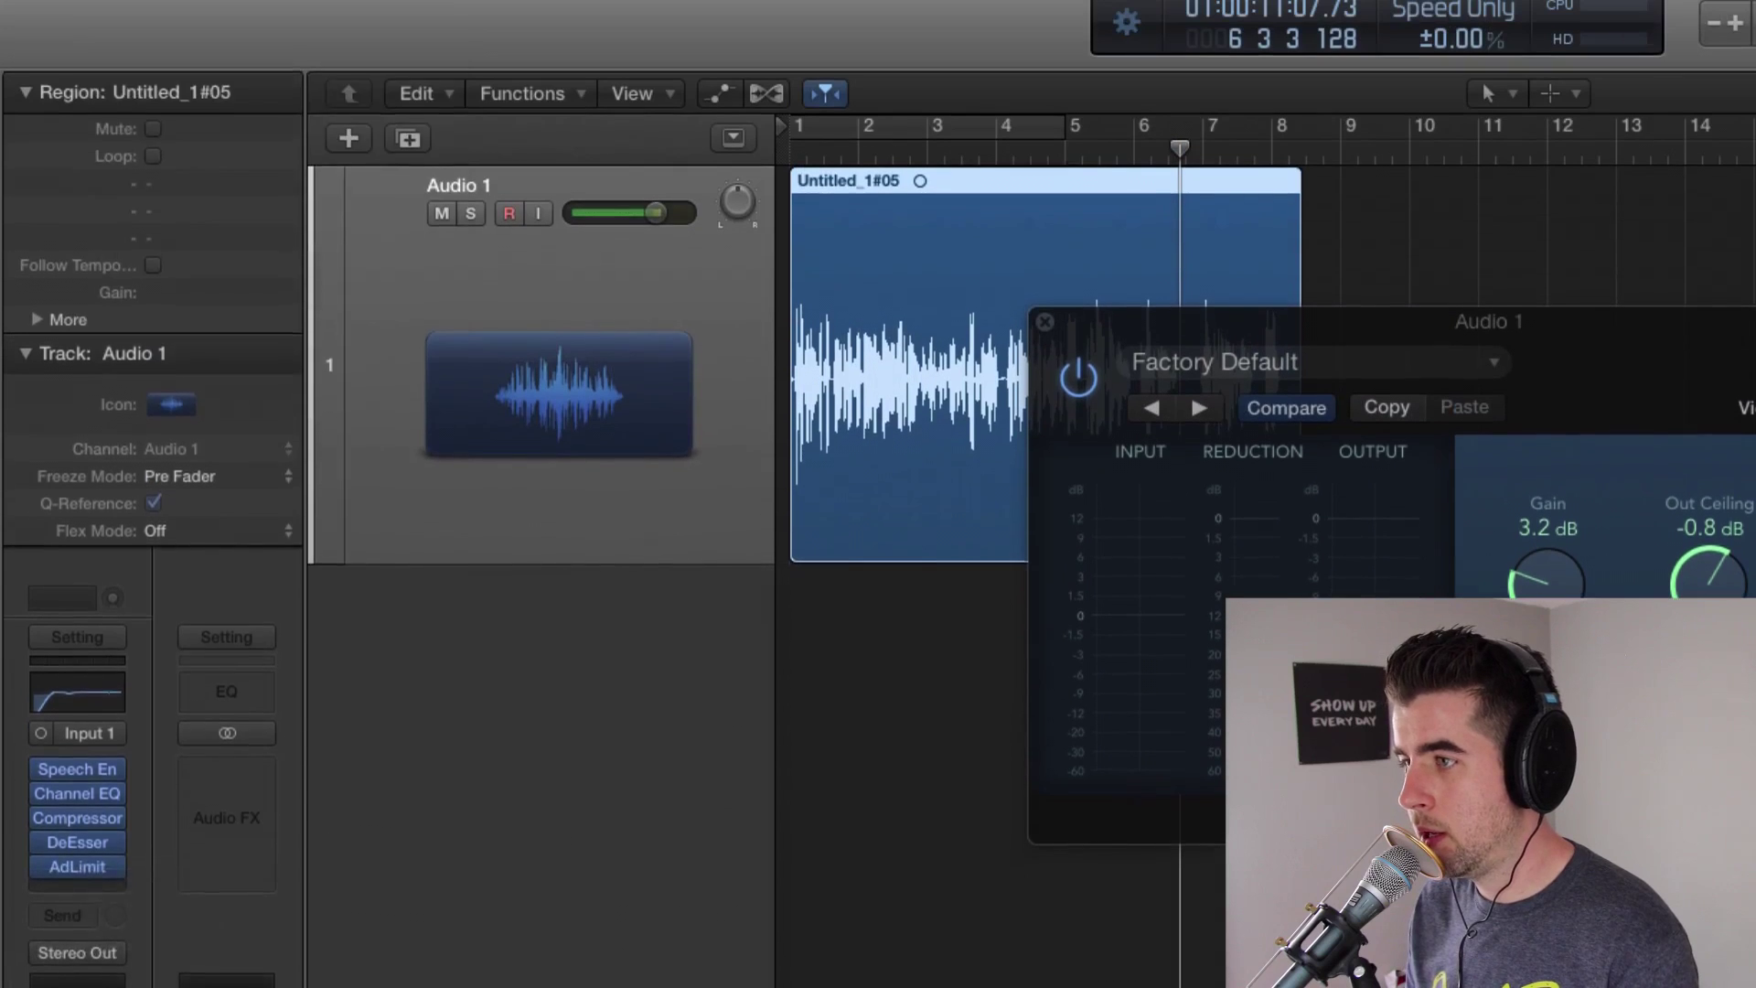
Set the Loudness Meter's target level to -16 LUFS and move its window clear of the track and the Adaptive Limiter.
click(173, 87)
drag(173, 567, 168, 504)
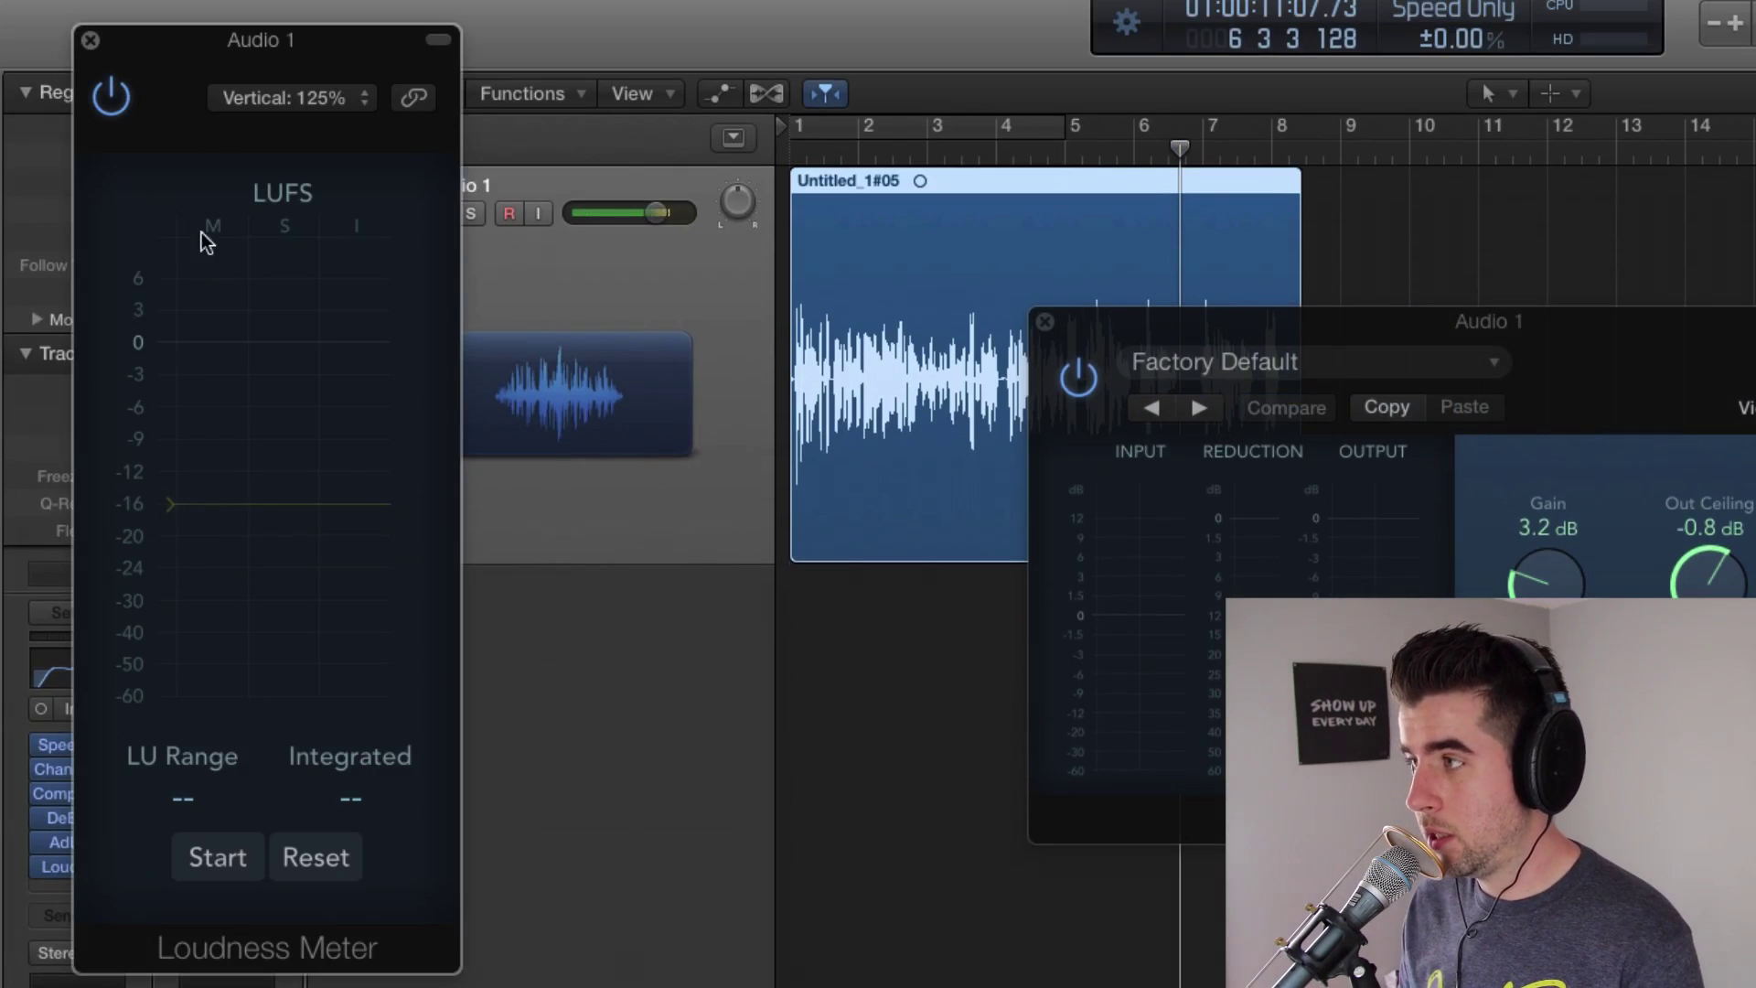
drag(263, 35, 1755, 195)
drag(1389, 110, 1382, 116)
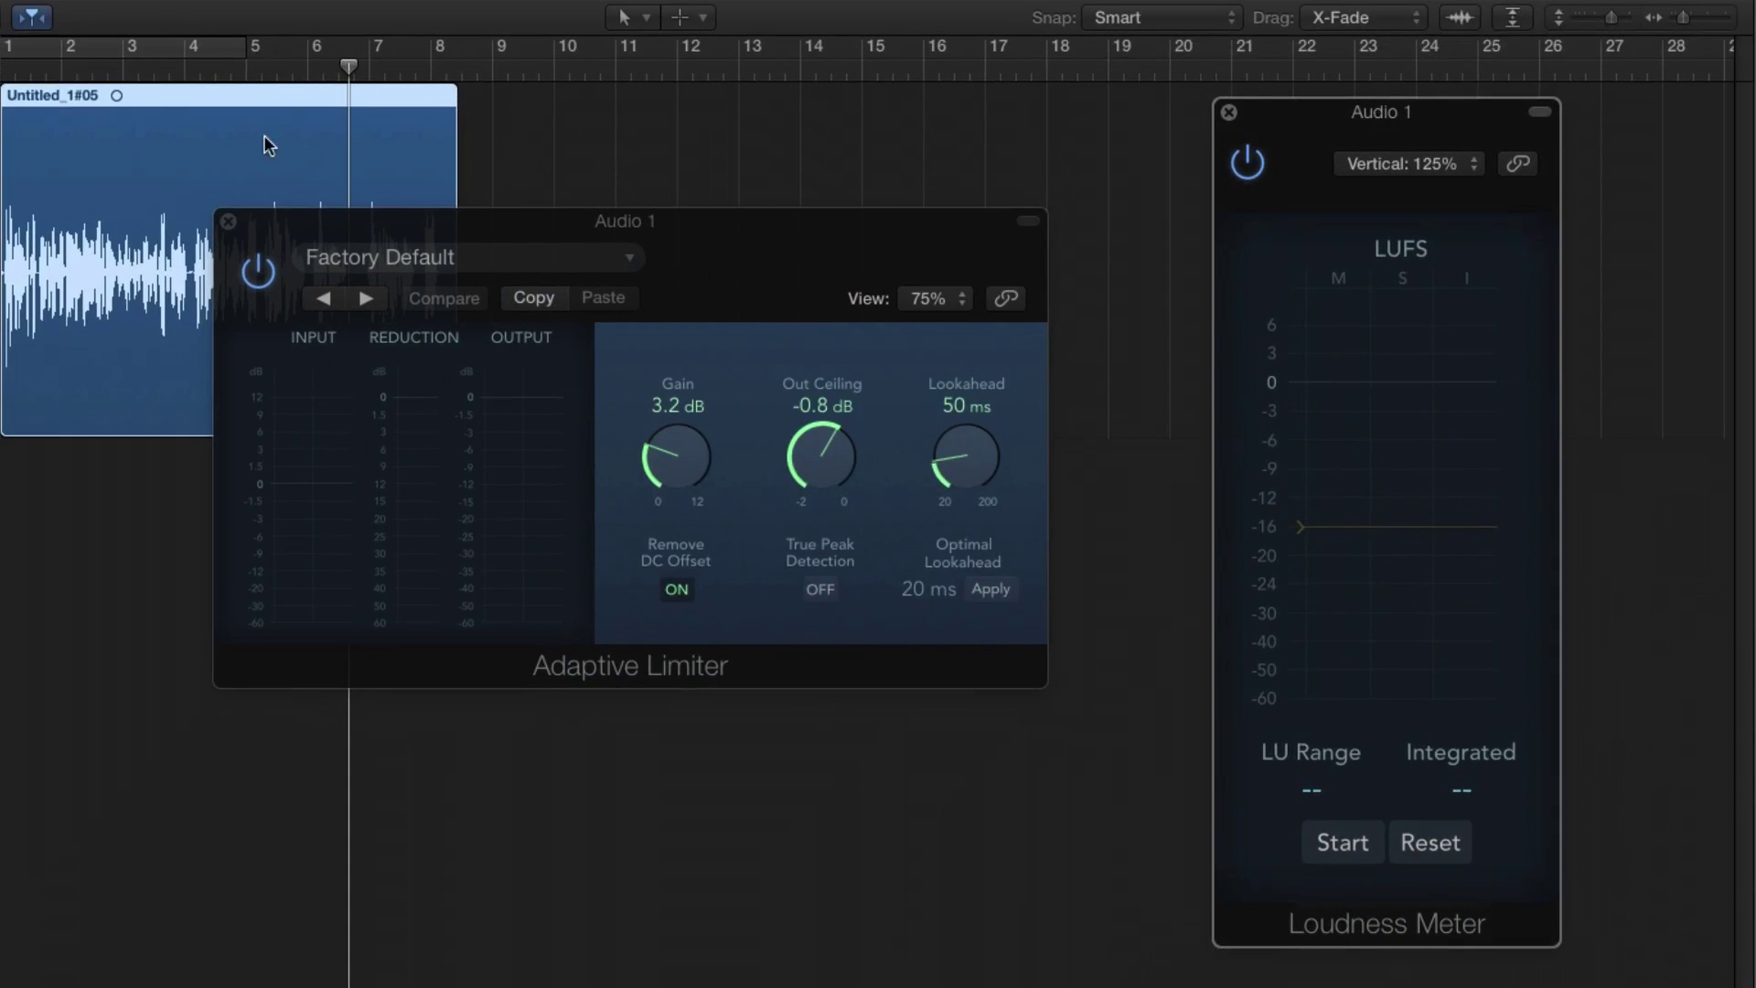
Play the recording from the start and raise the Adaptive Limiter's gain to 5.0 dB.
click(22, 71)
key(space)
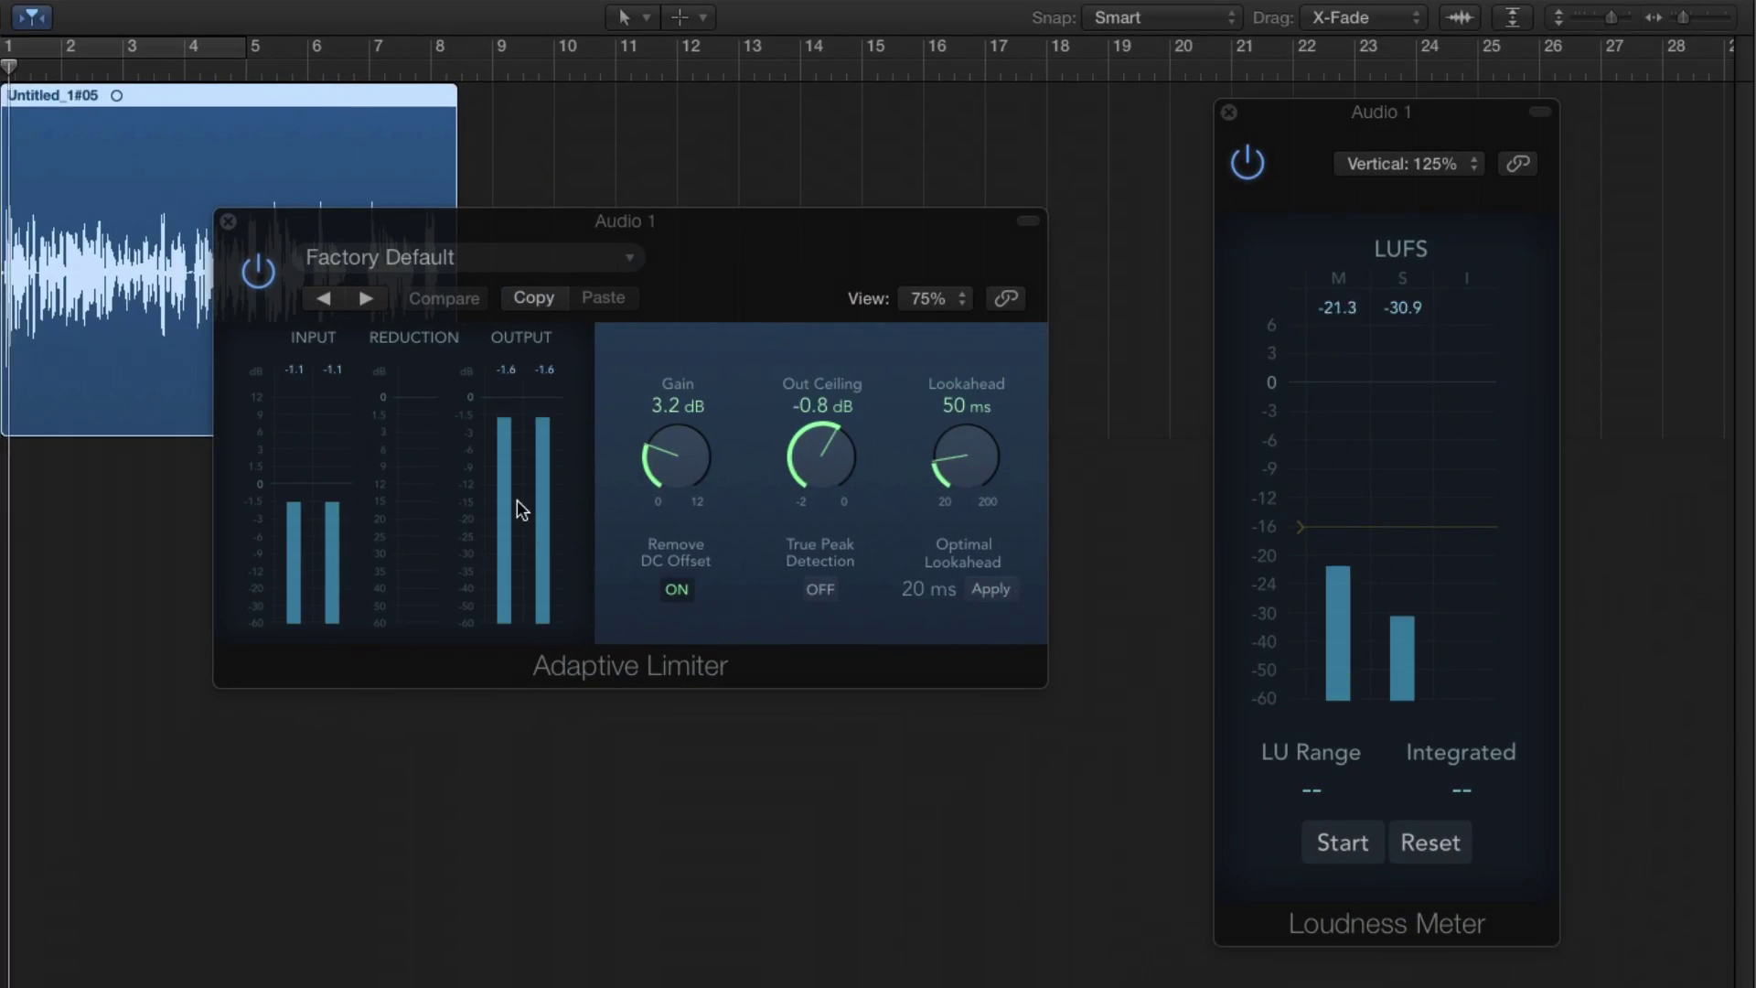
click(672, 458)
drag(673, 458, 676, 412)
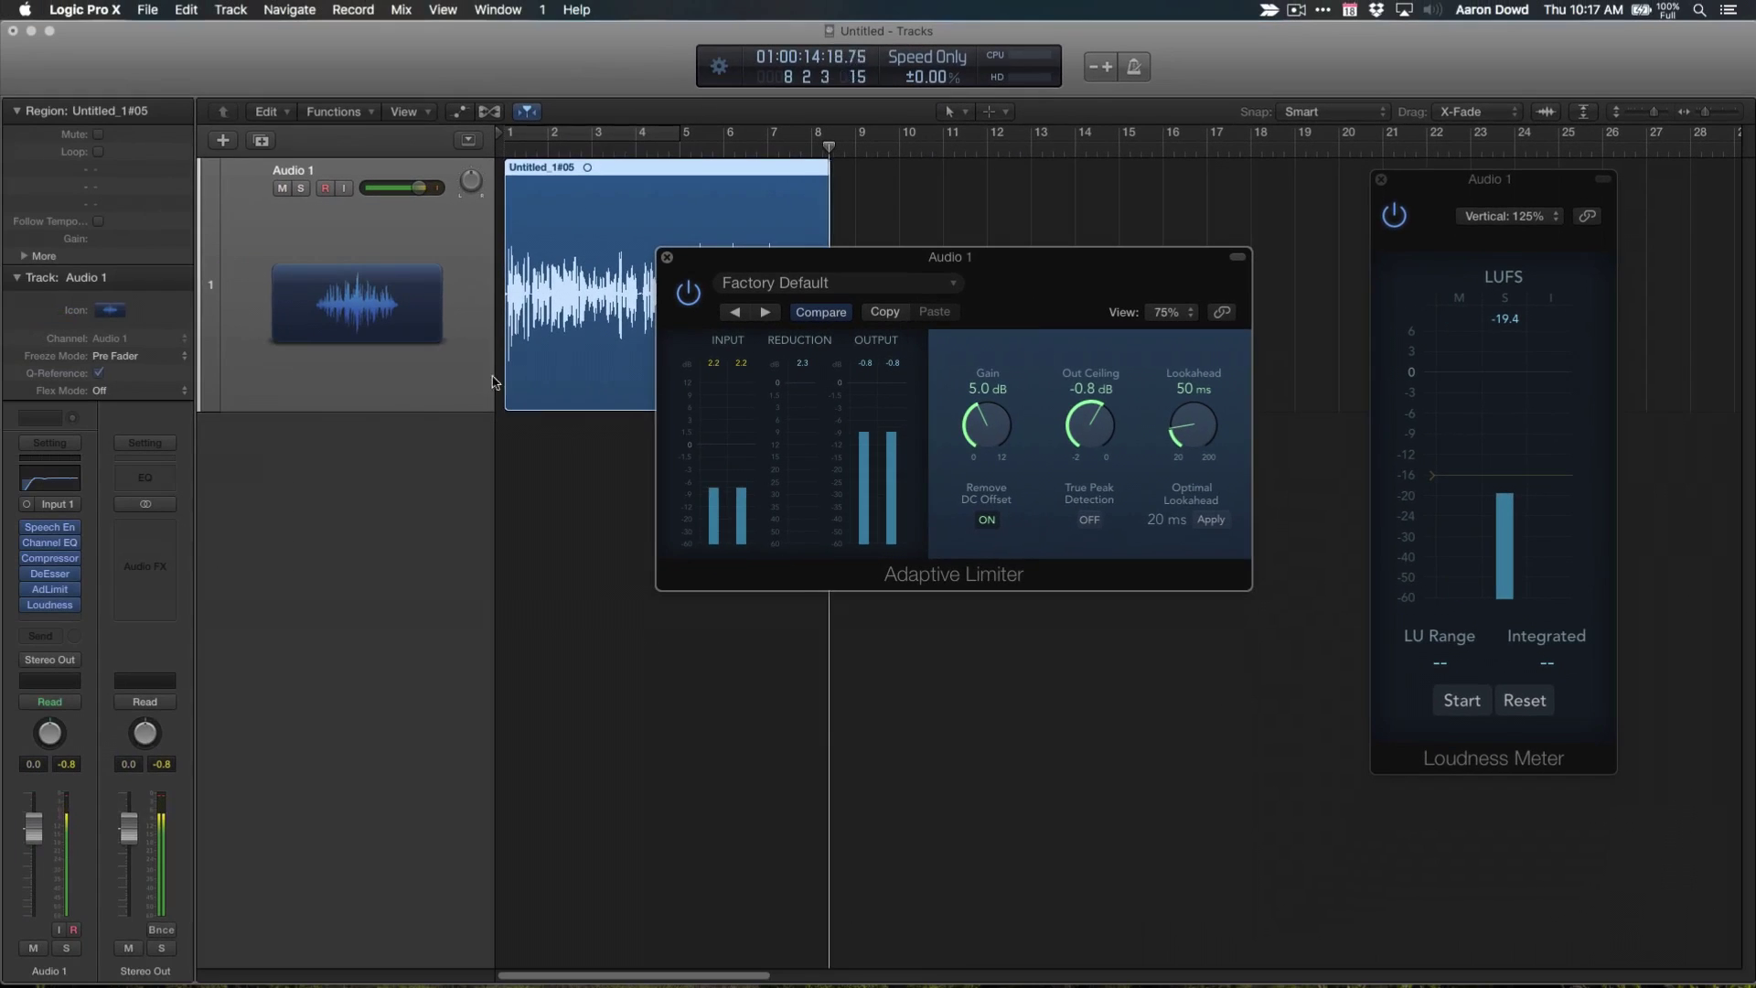
Lower the Compressor's threshold slightly with its window placed beside the Adaptive Limiter, and close the Compressor.
click(49, 558)
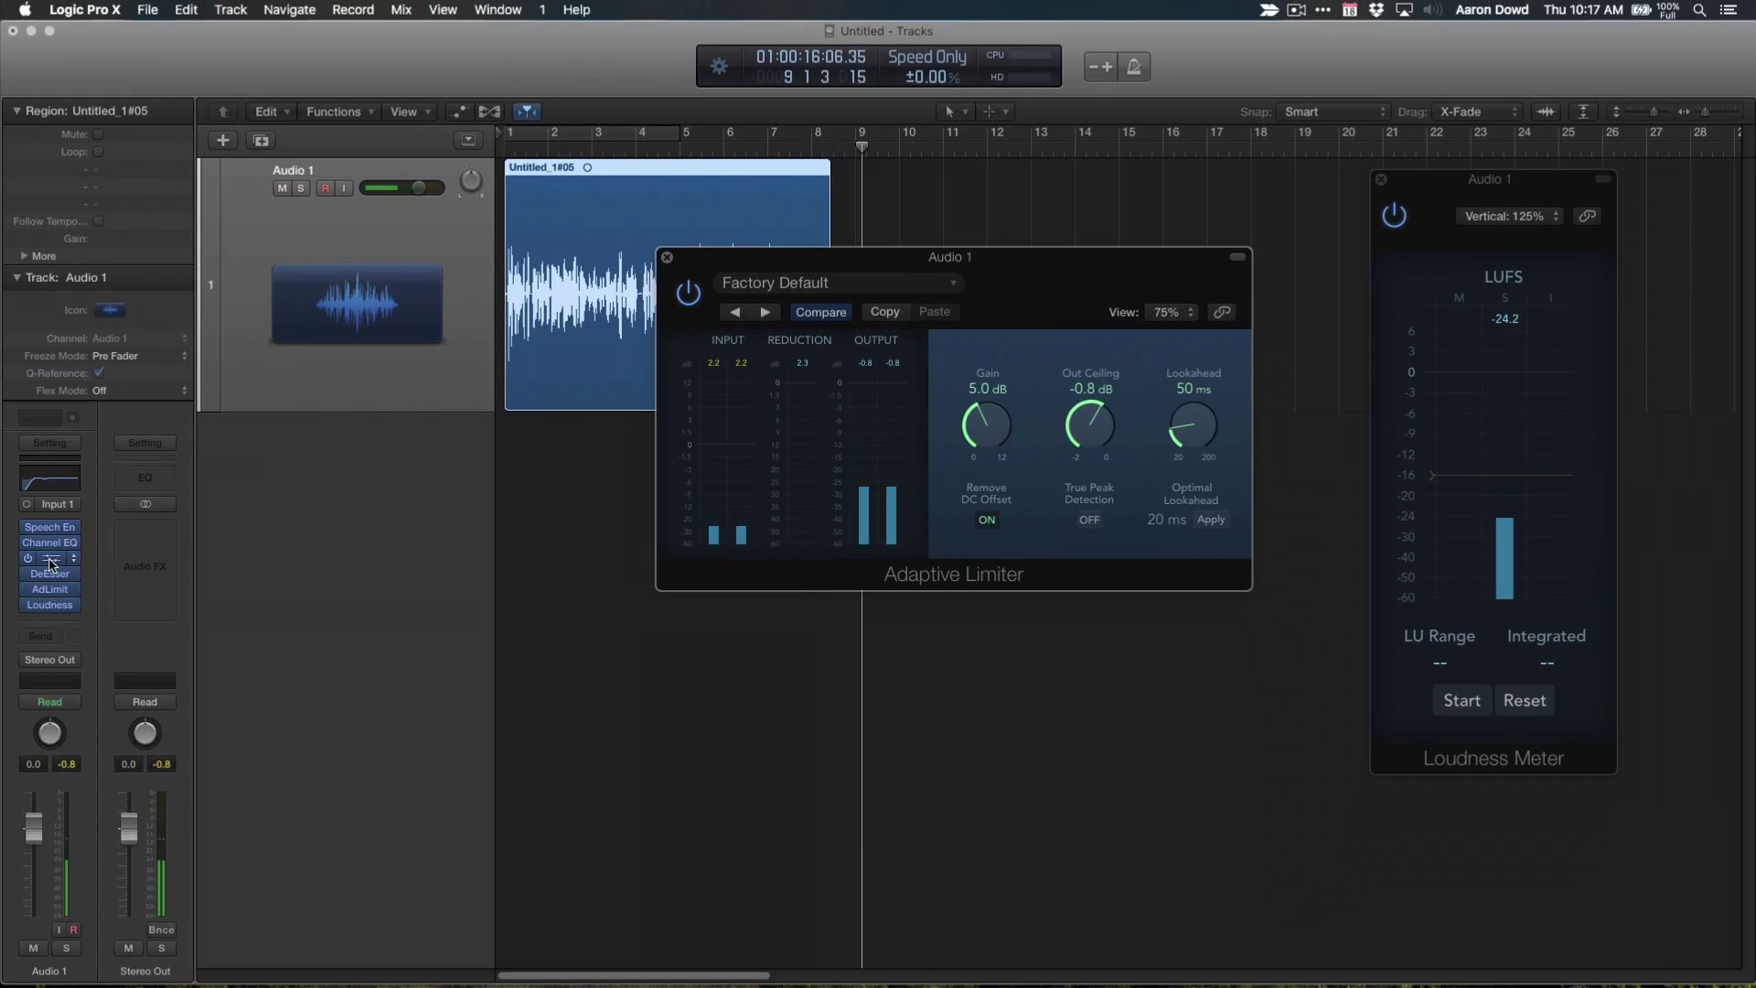
drag(913, 355, 1147, 381)
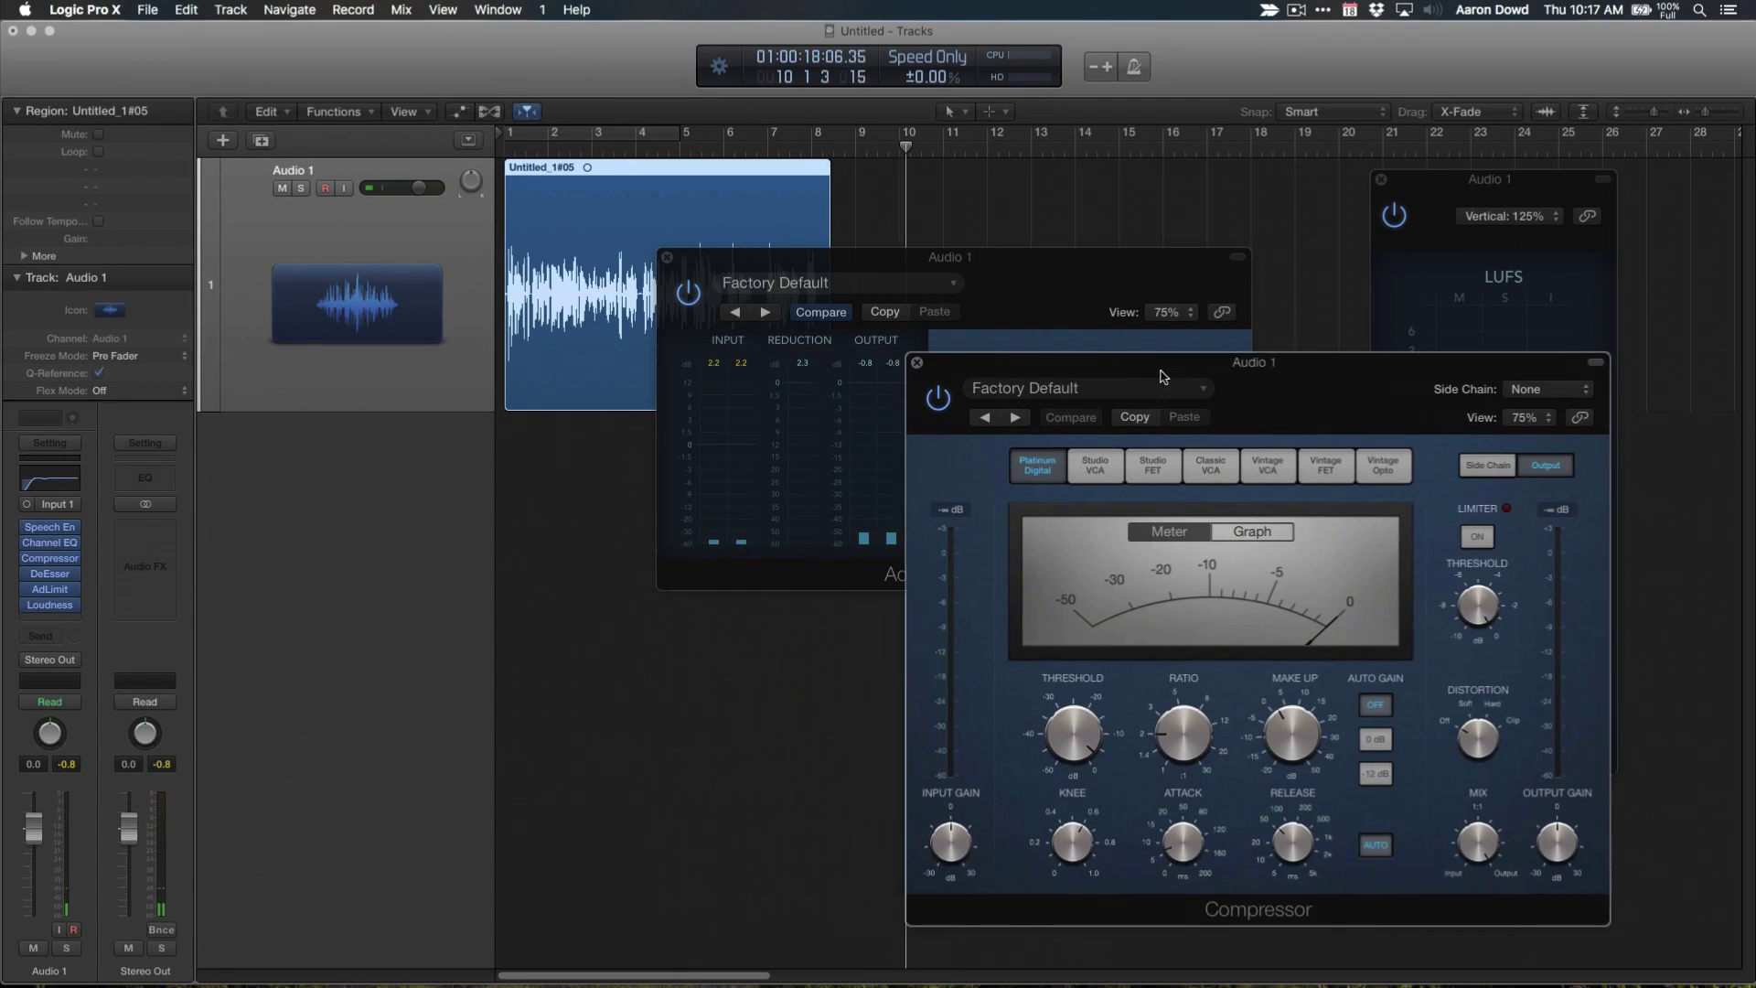
drag(976, 256, 502, 183)
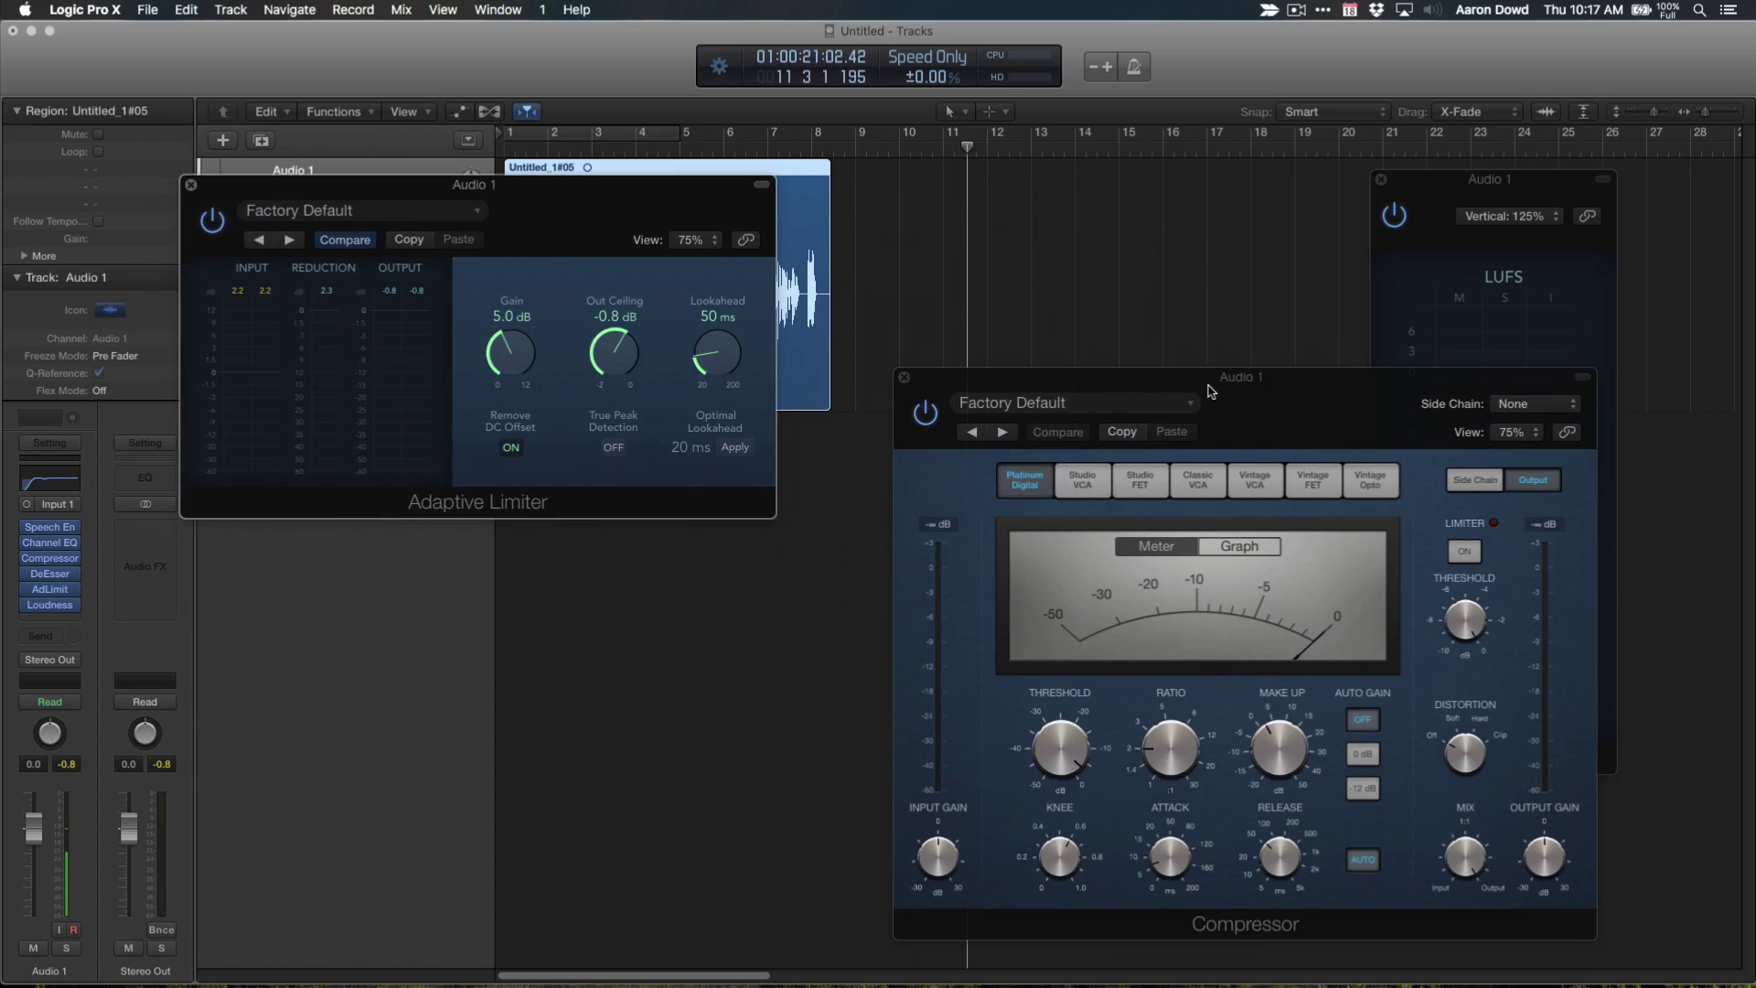
drag(1211, 392, 1098, 335)
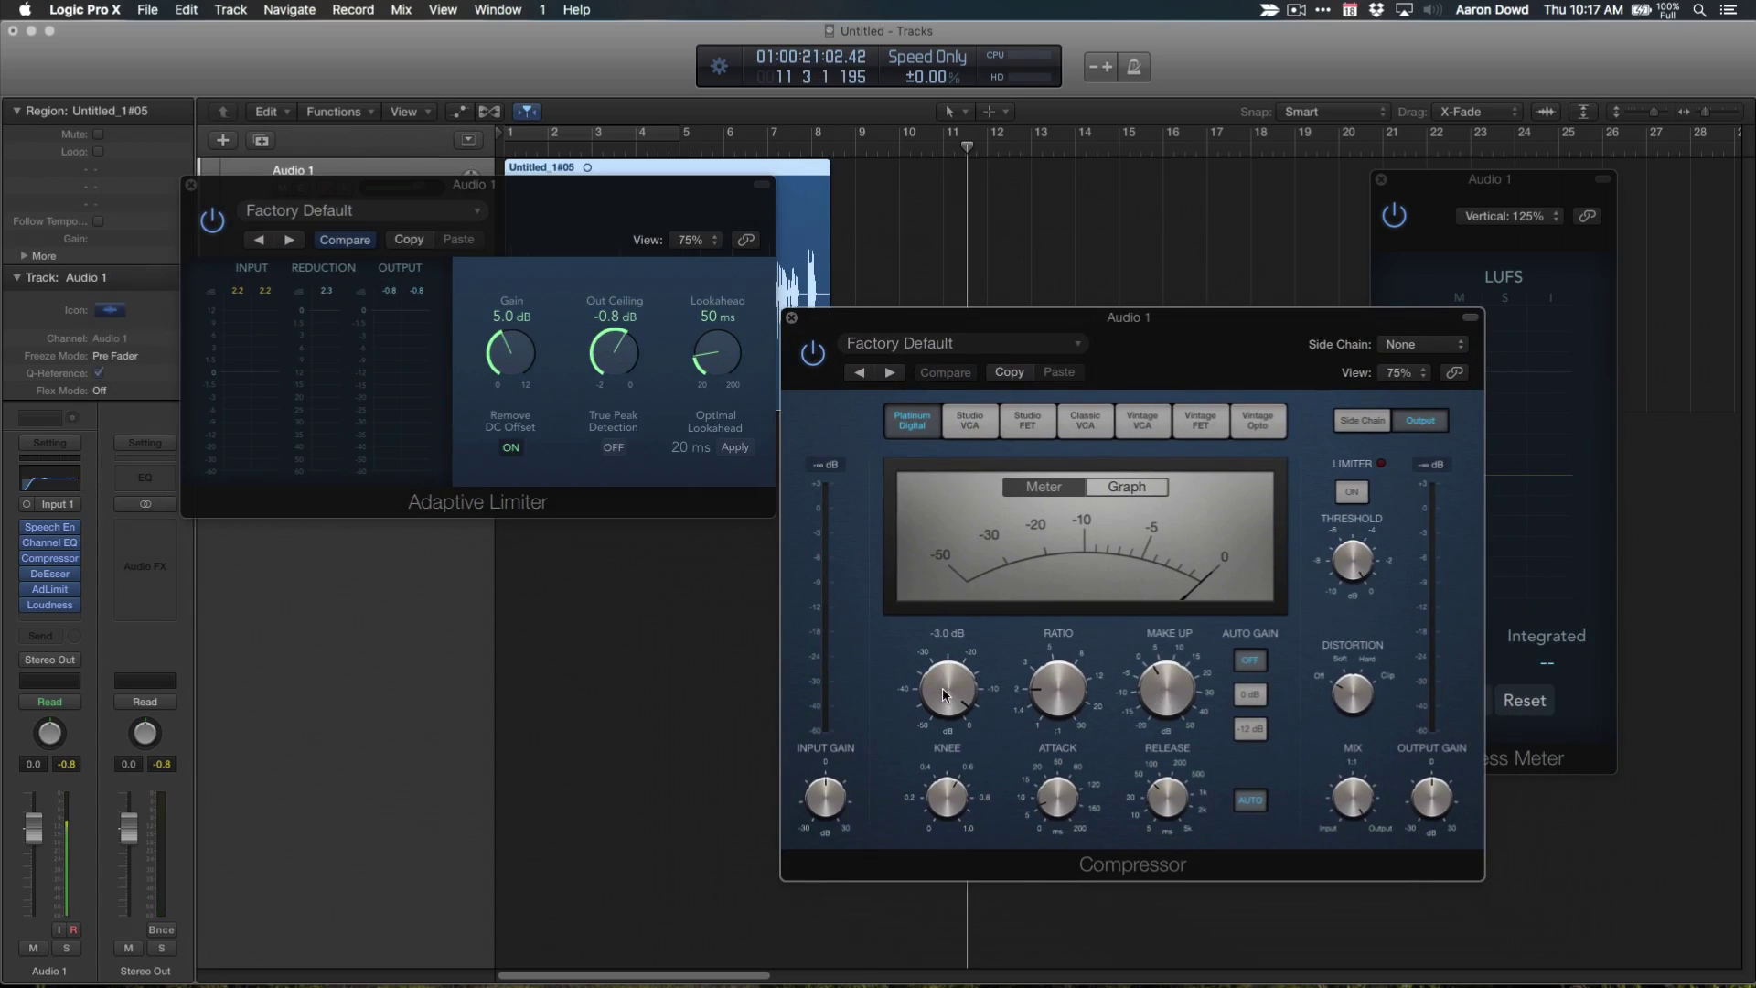
click(1168, 693)
mouse_move(942, 702)
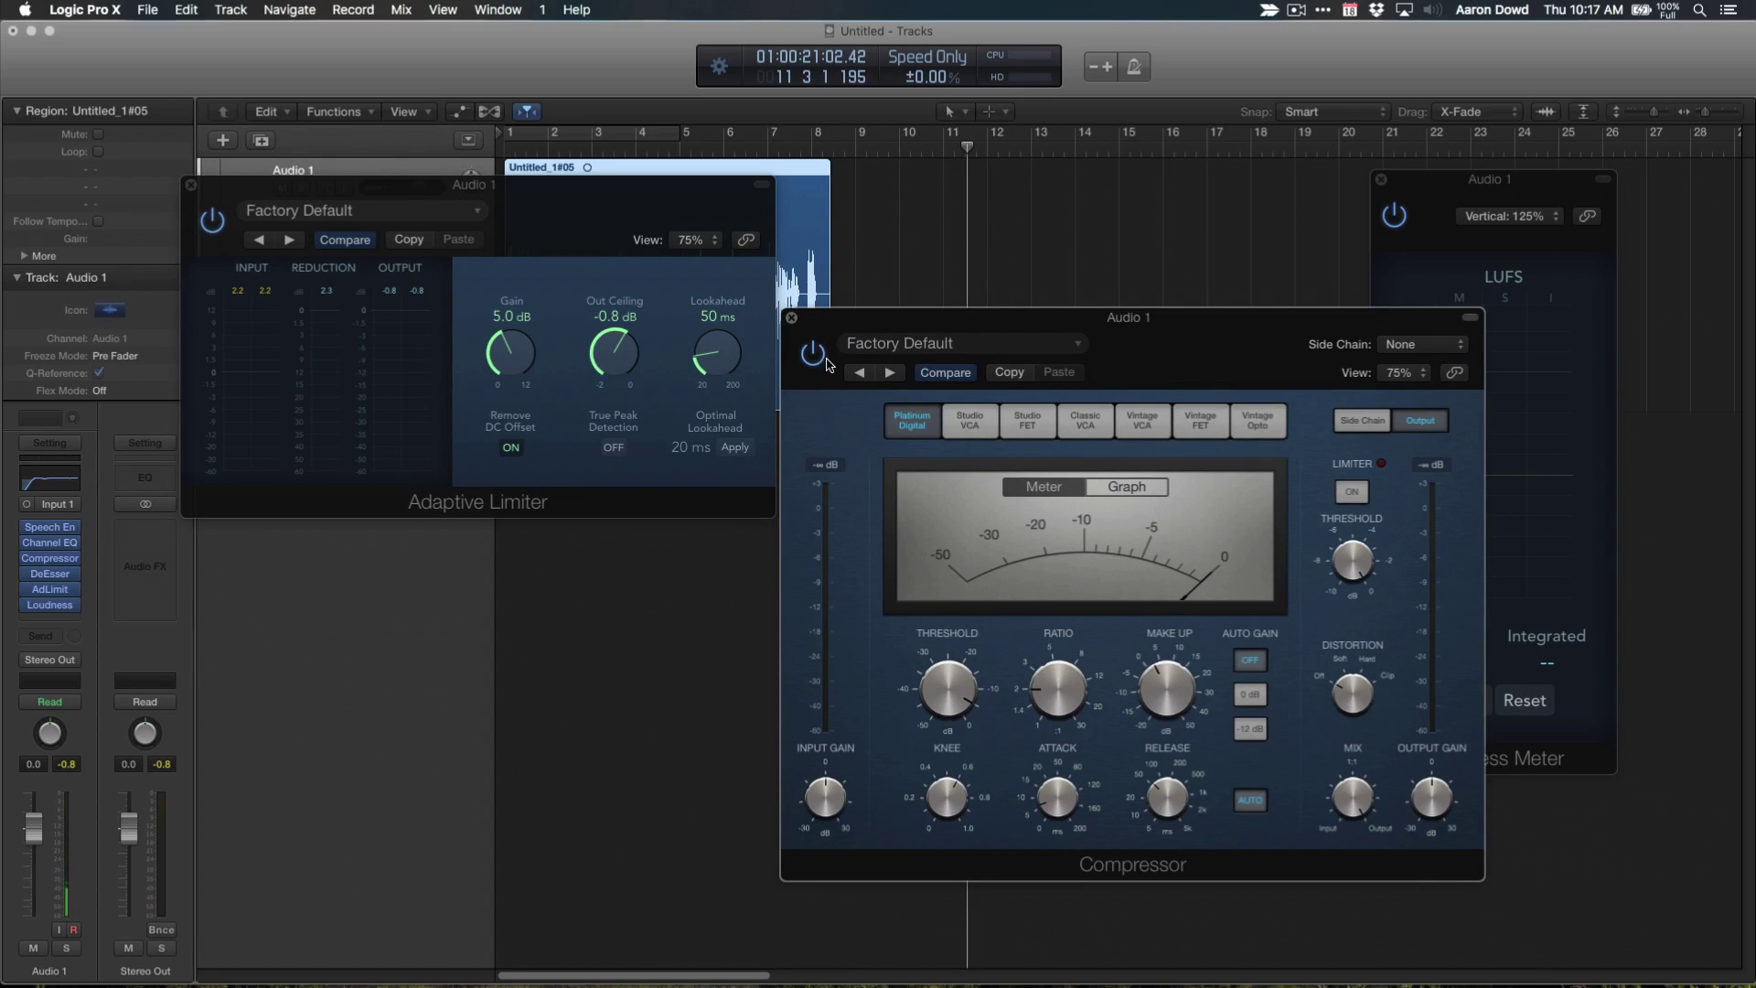
click(792, 319)
Play the recording from the start and move the Adaptive Limiter beside the Loudness Meter to watch both levels.
key(Return)
key(space)
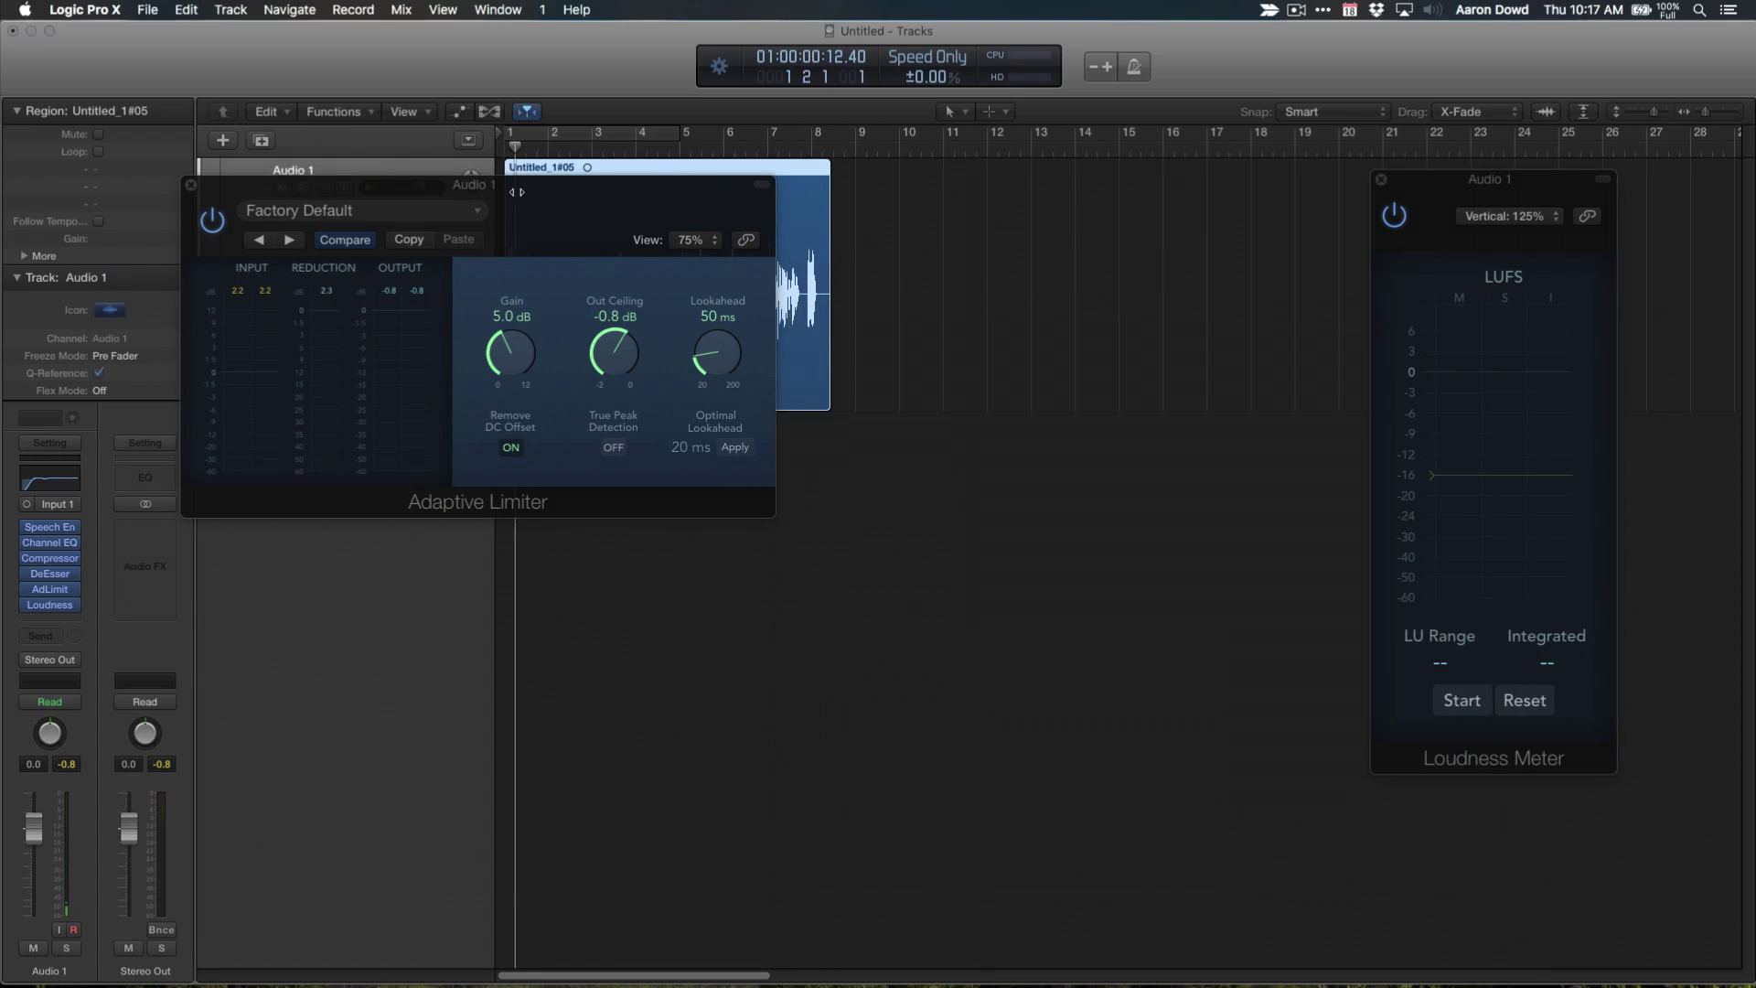
drag(497, 187, 1059, 211)
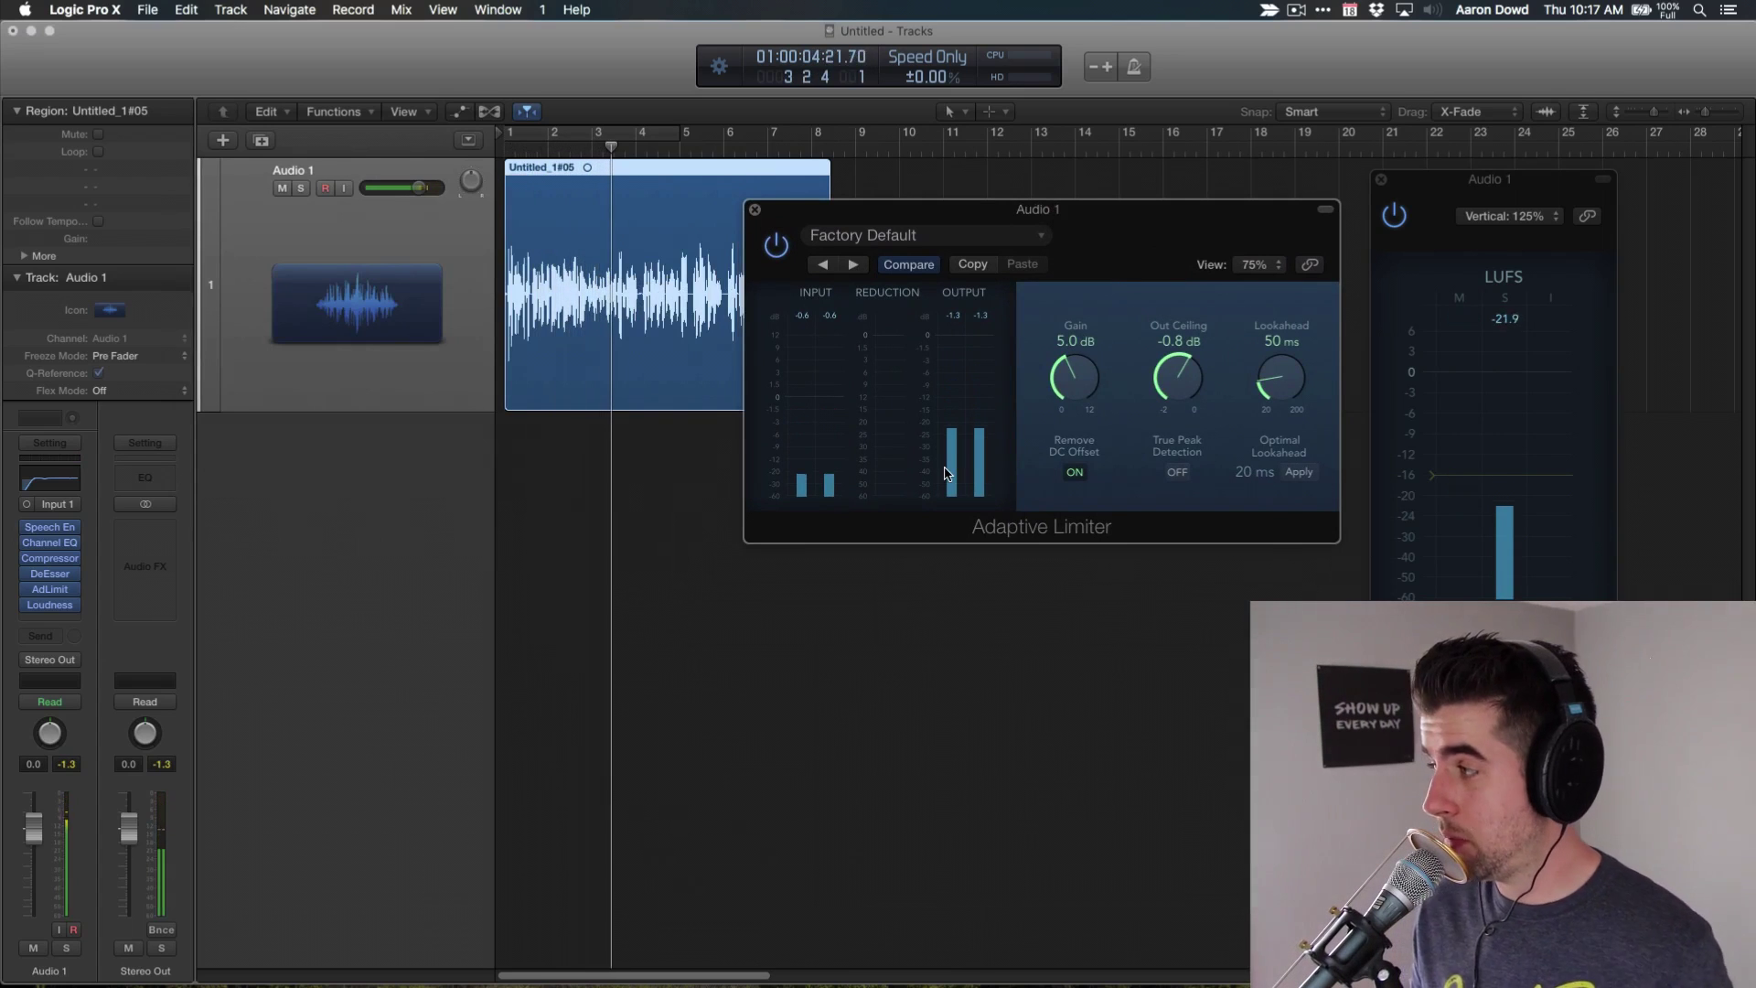
click(1516, 553)
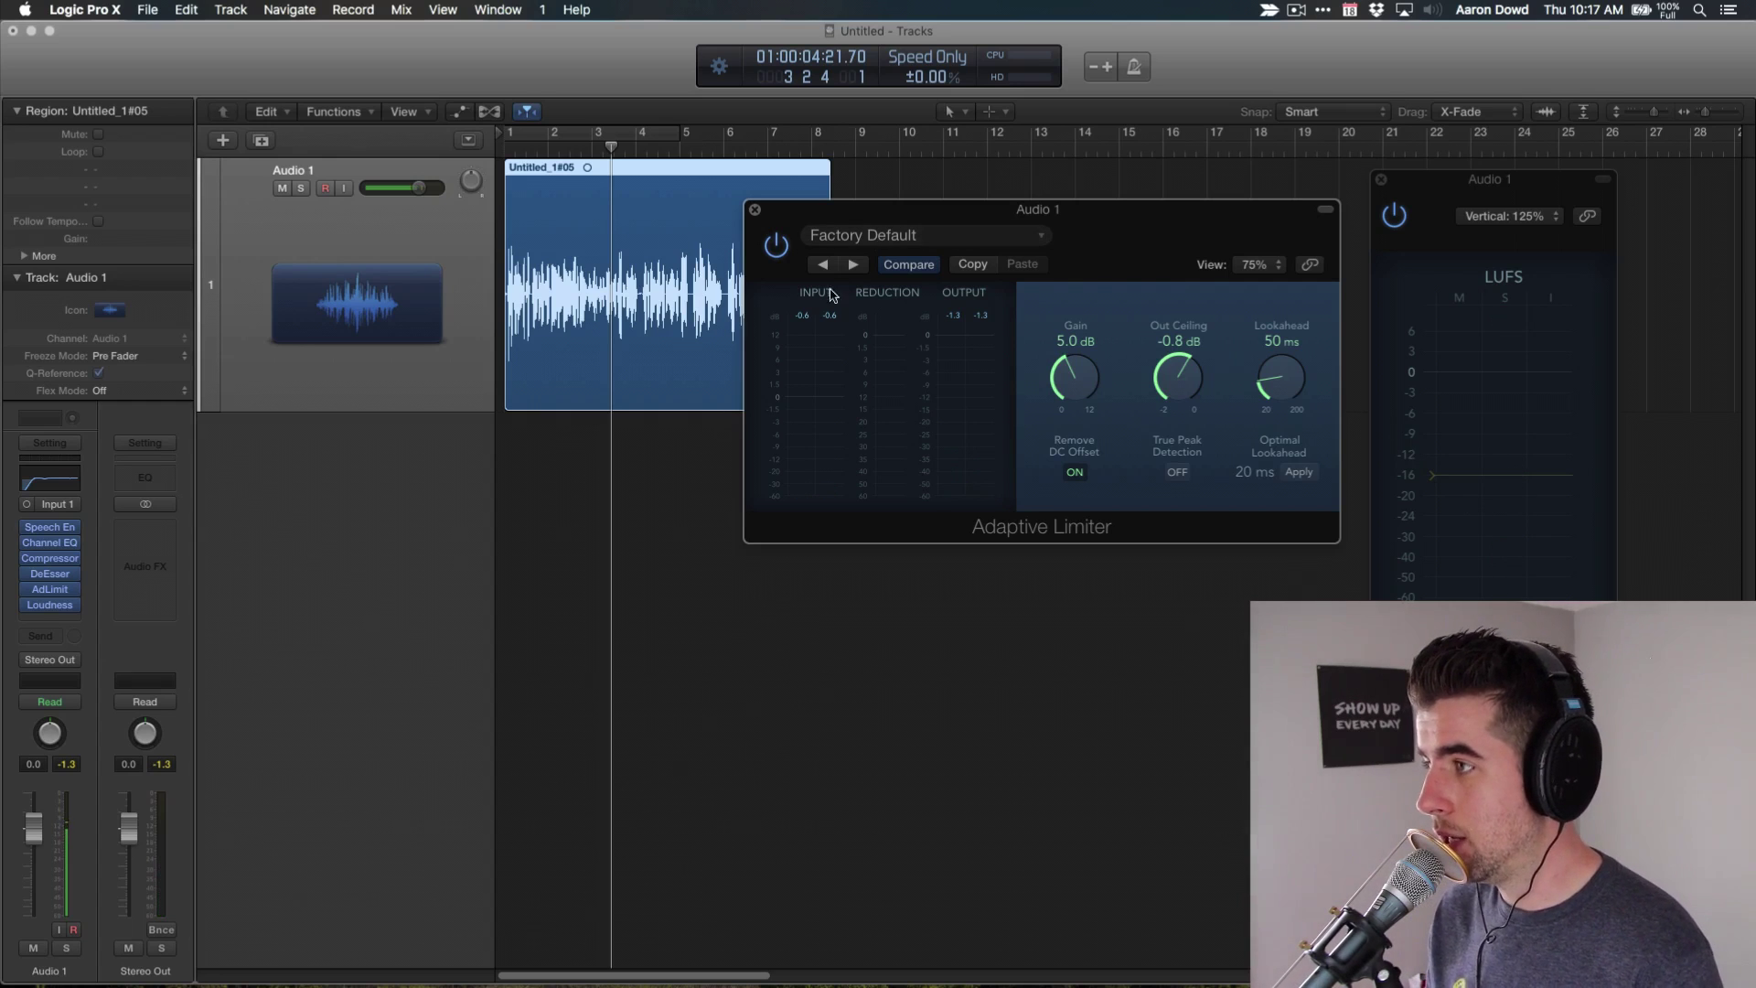
Measure the recording's integrated loudness from the start with the Loudness Meter, and close both plug-in windows.
click(530, 152)
key(space)
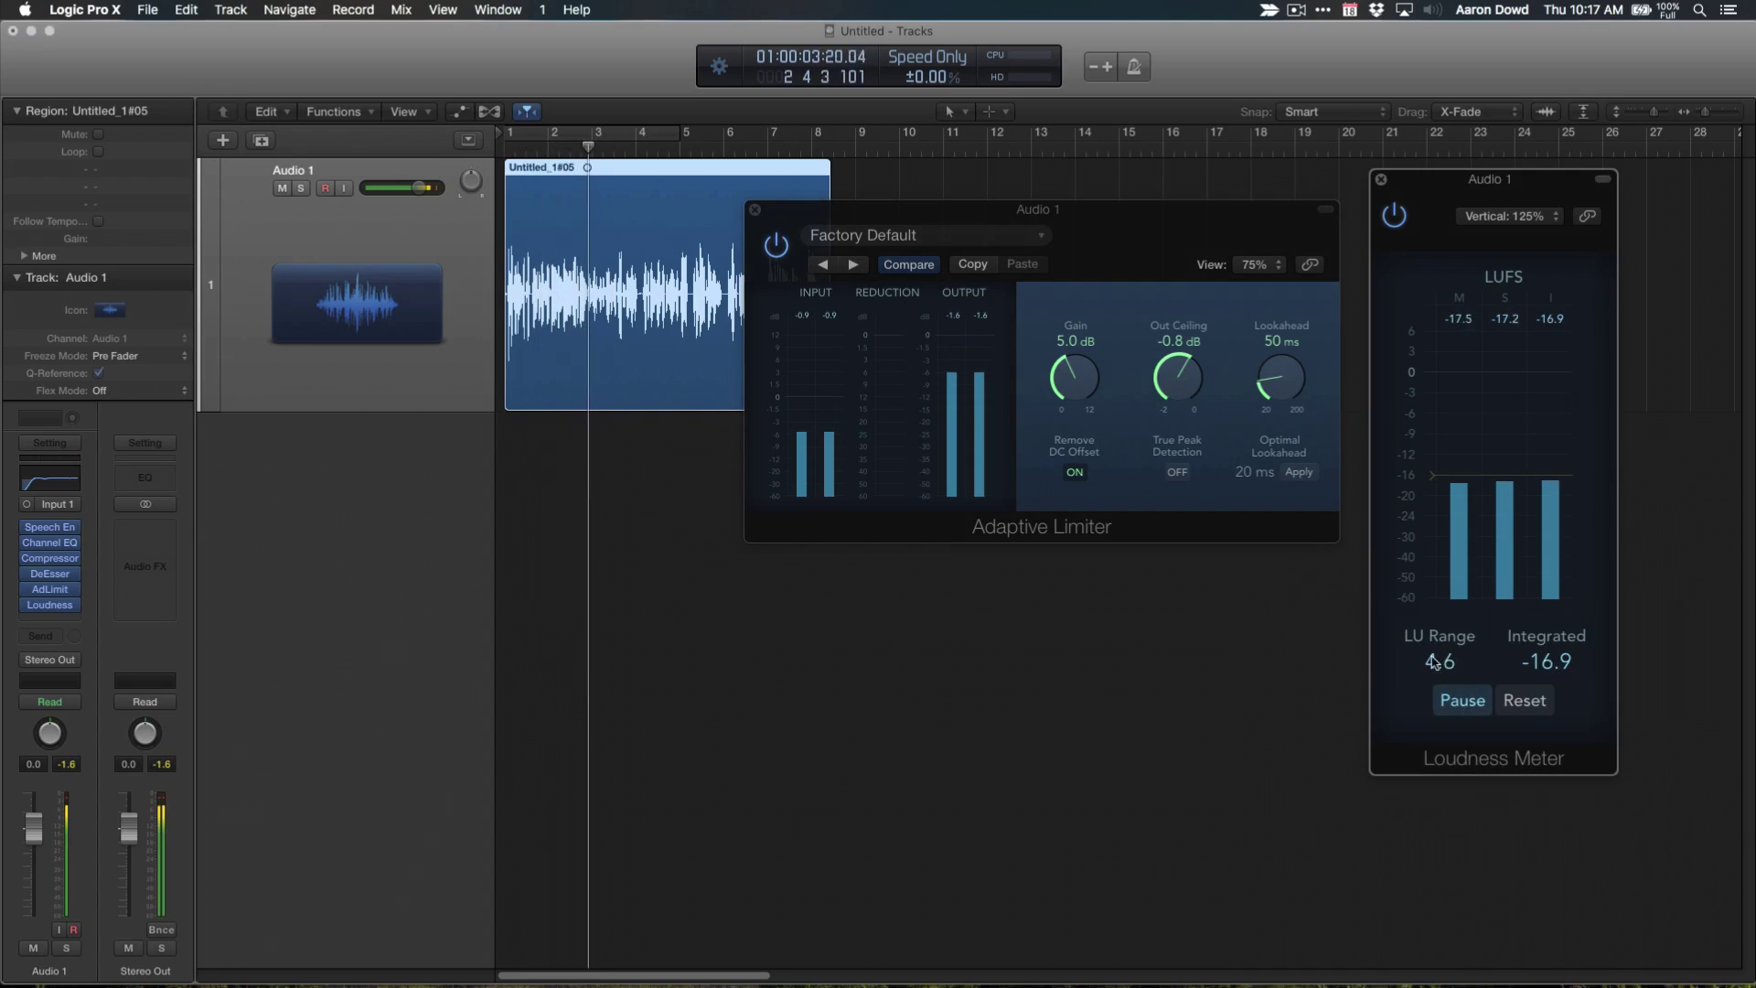
click(672, 719)
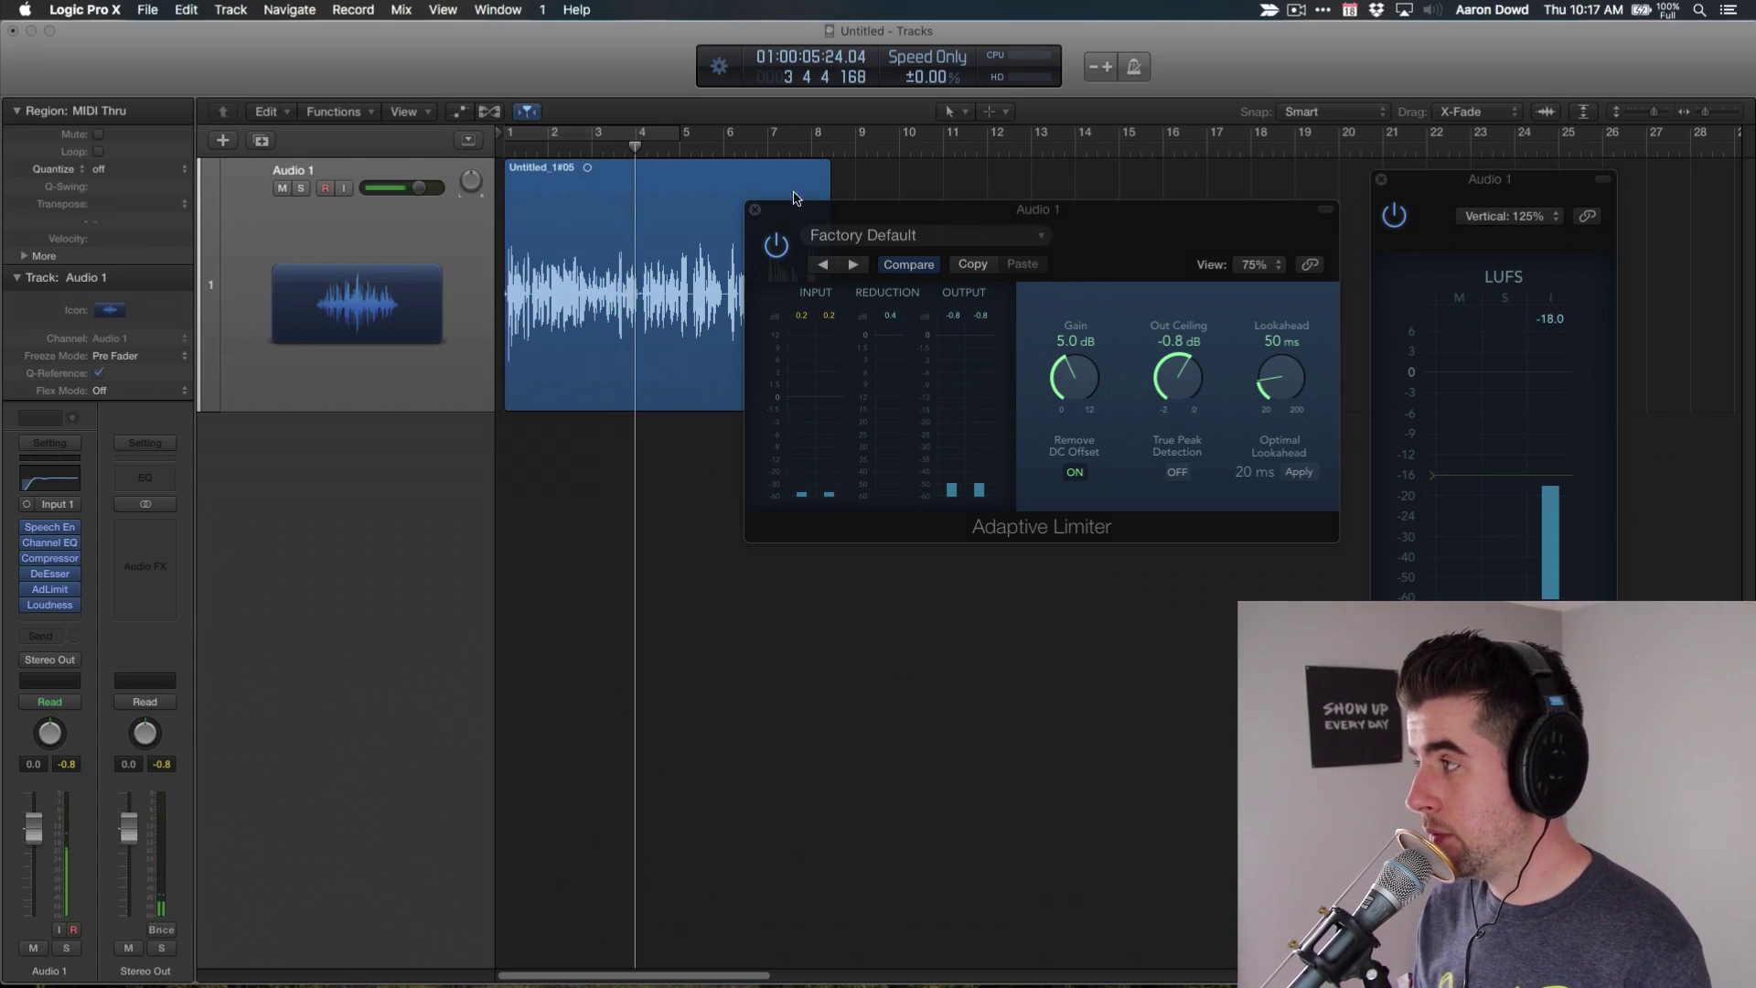
click(756, 211)
click(1381, 179)
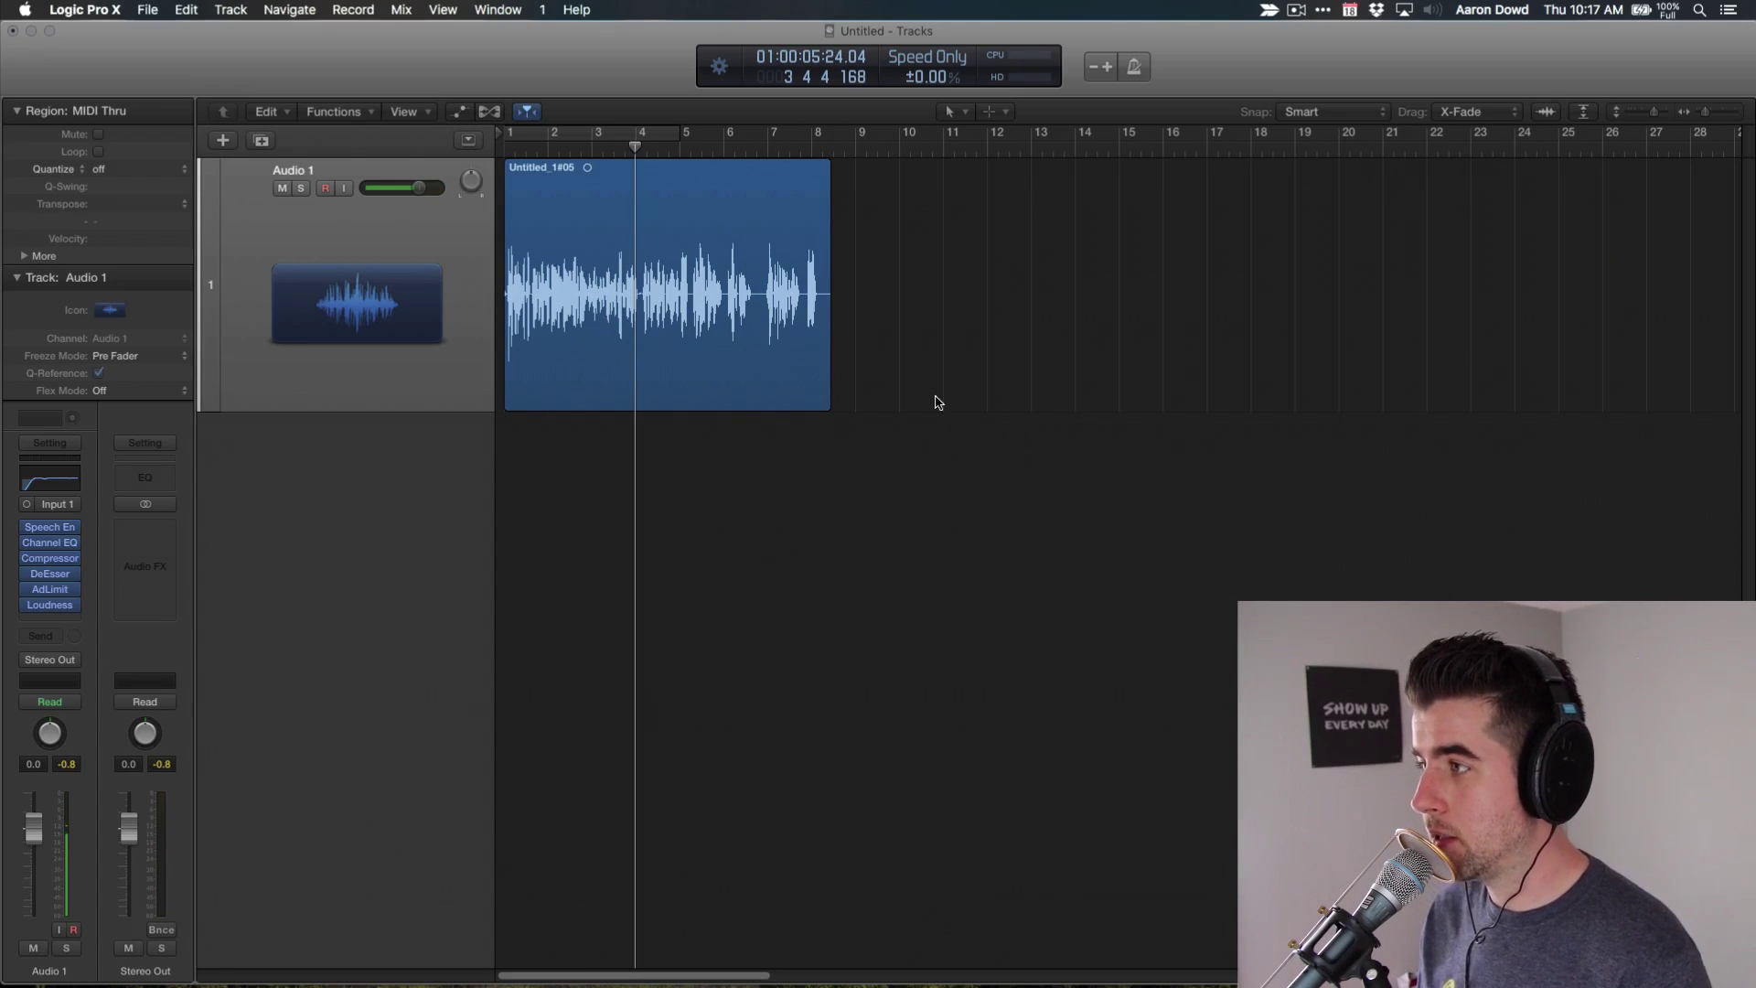
Set the selected region's bounce to MP3 only at 128 kbps stereo with frequencies below 10 Hz filtered, and cancel the bounce.
key(super+a)
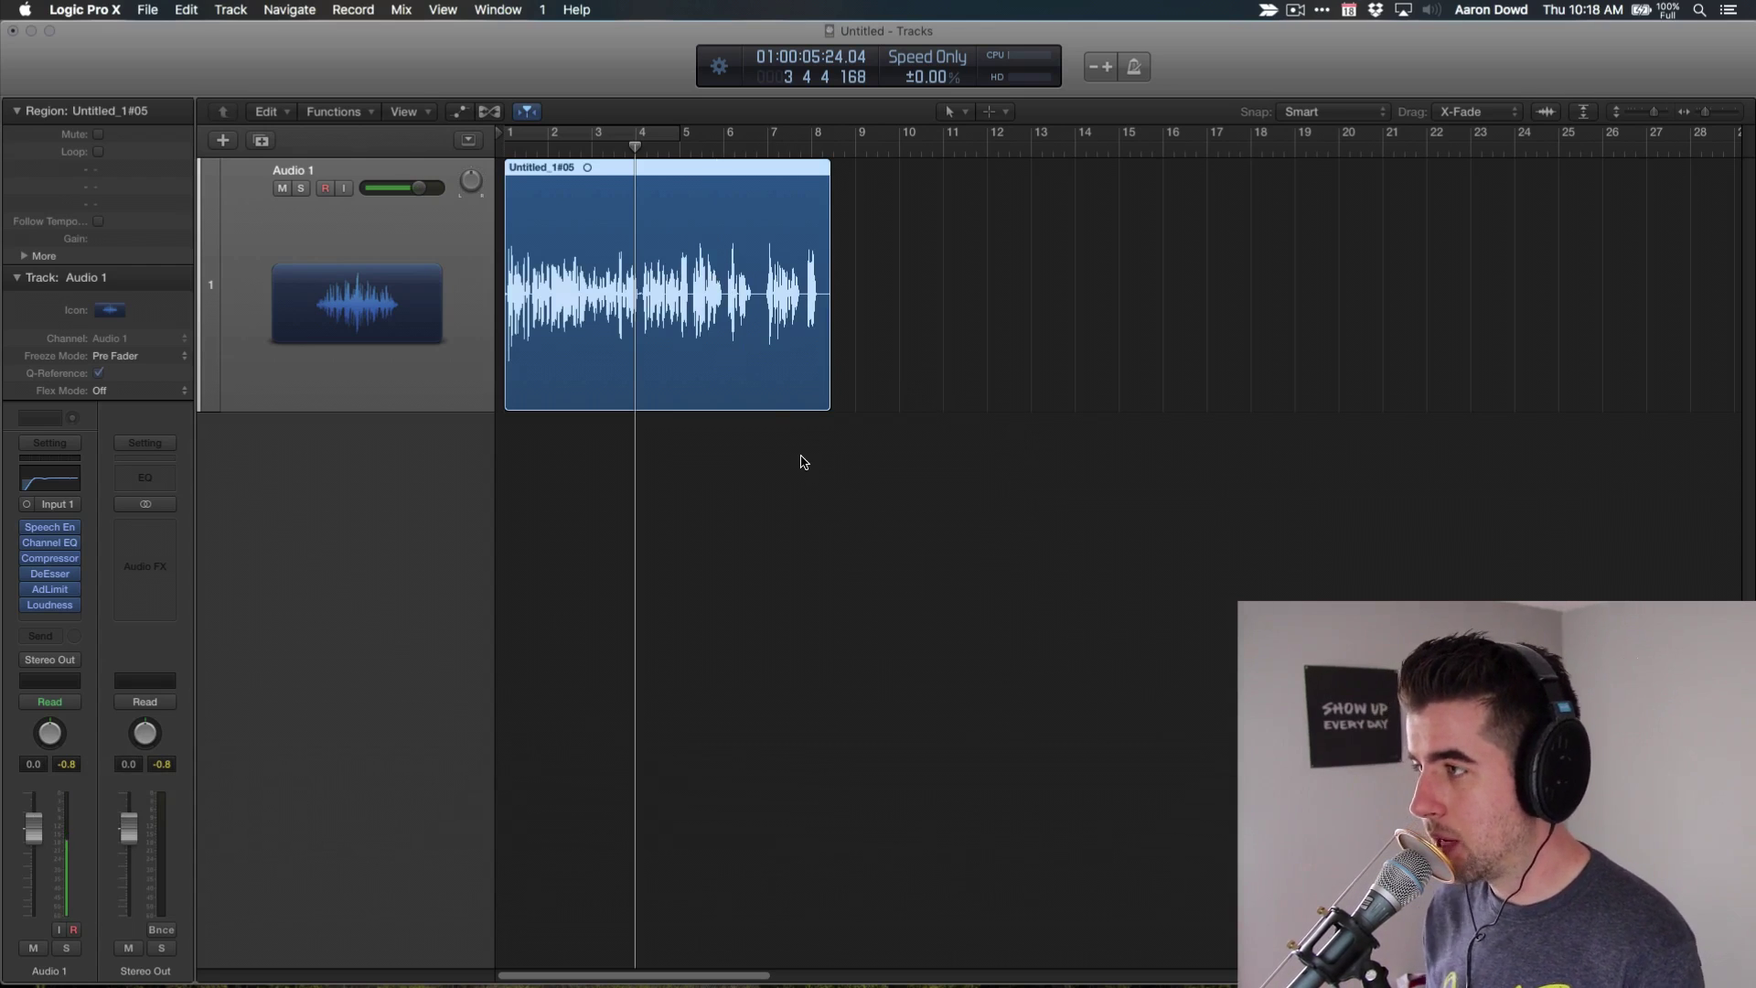
key(super+b)
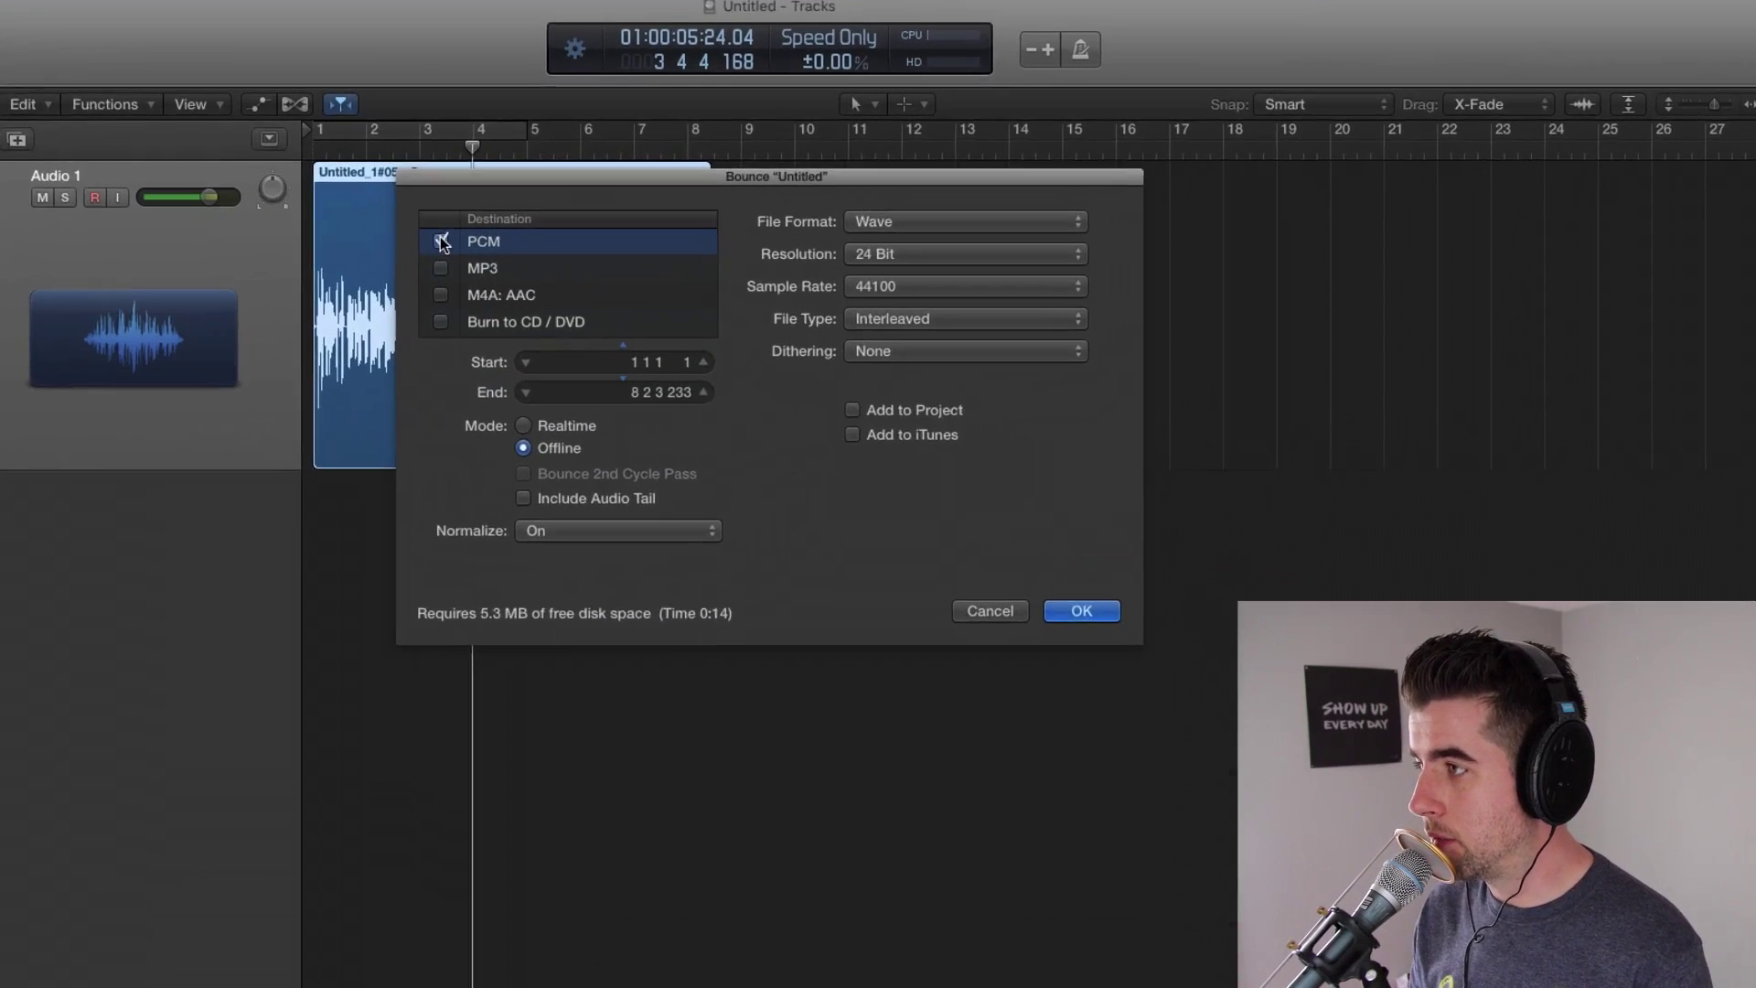
click(610, 224)
click(610, 246)
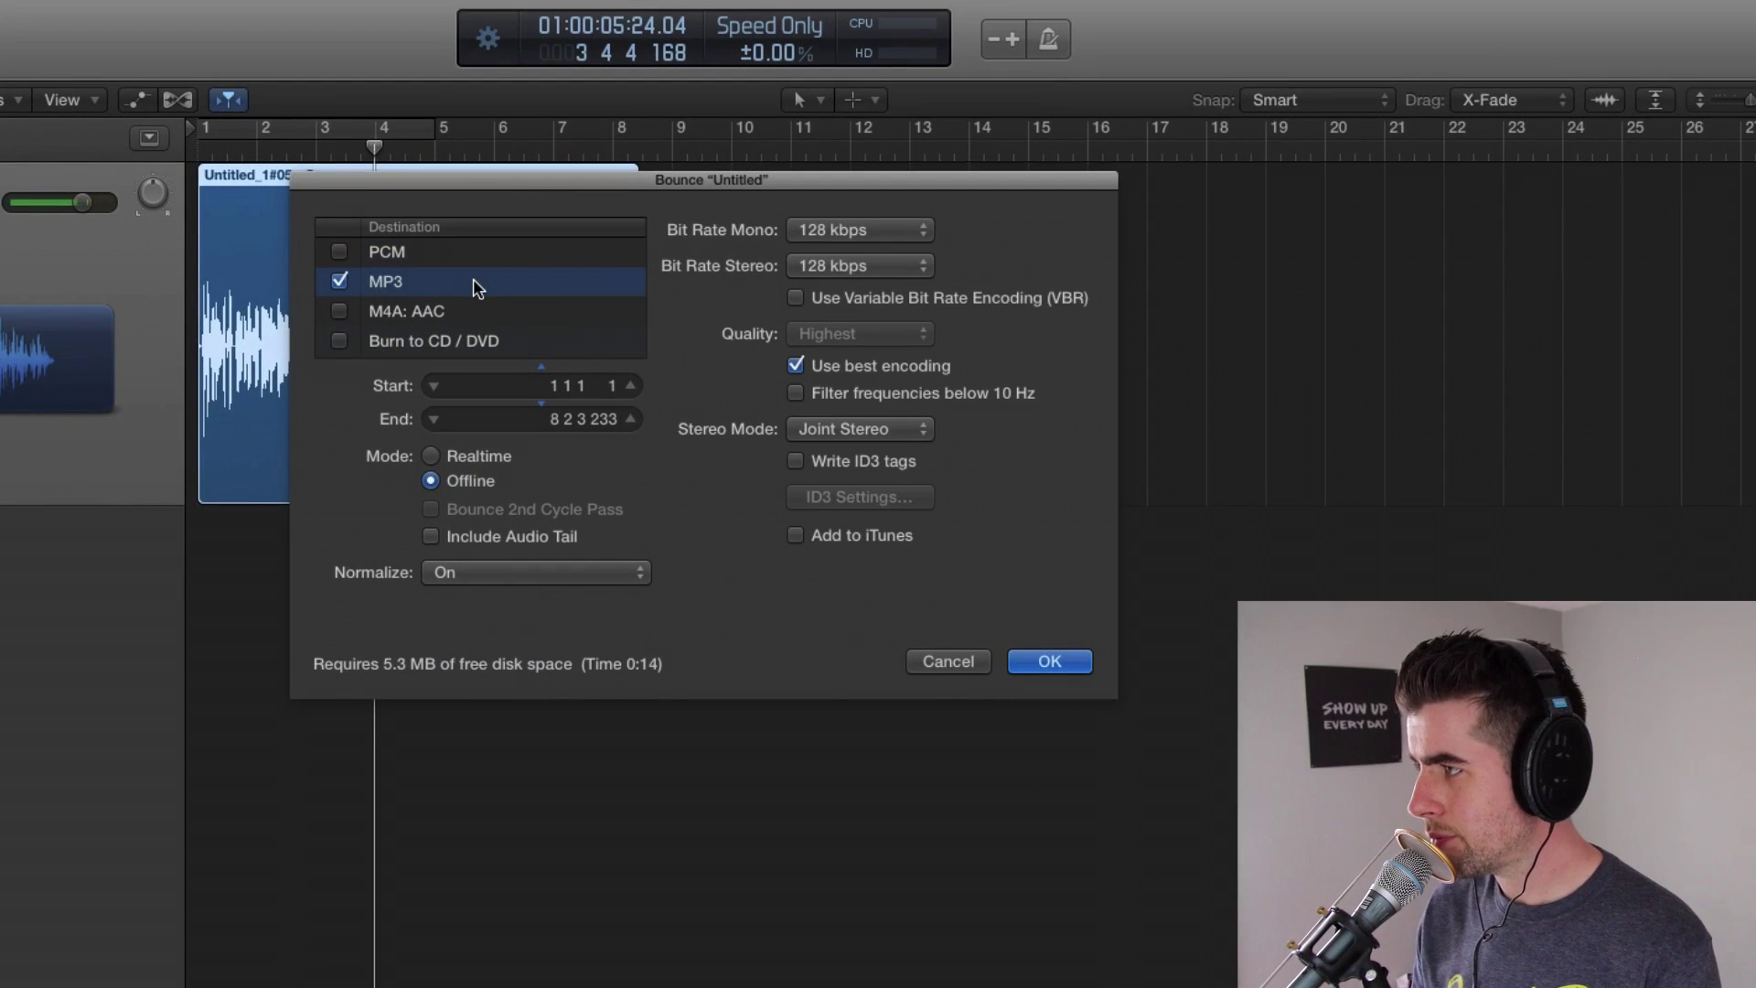
click(835, 267)
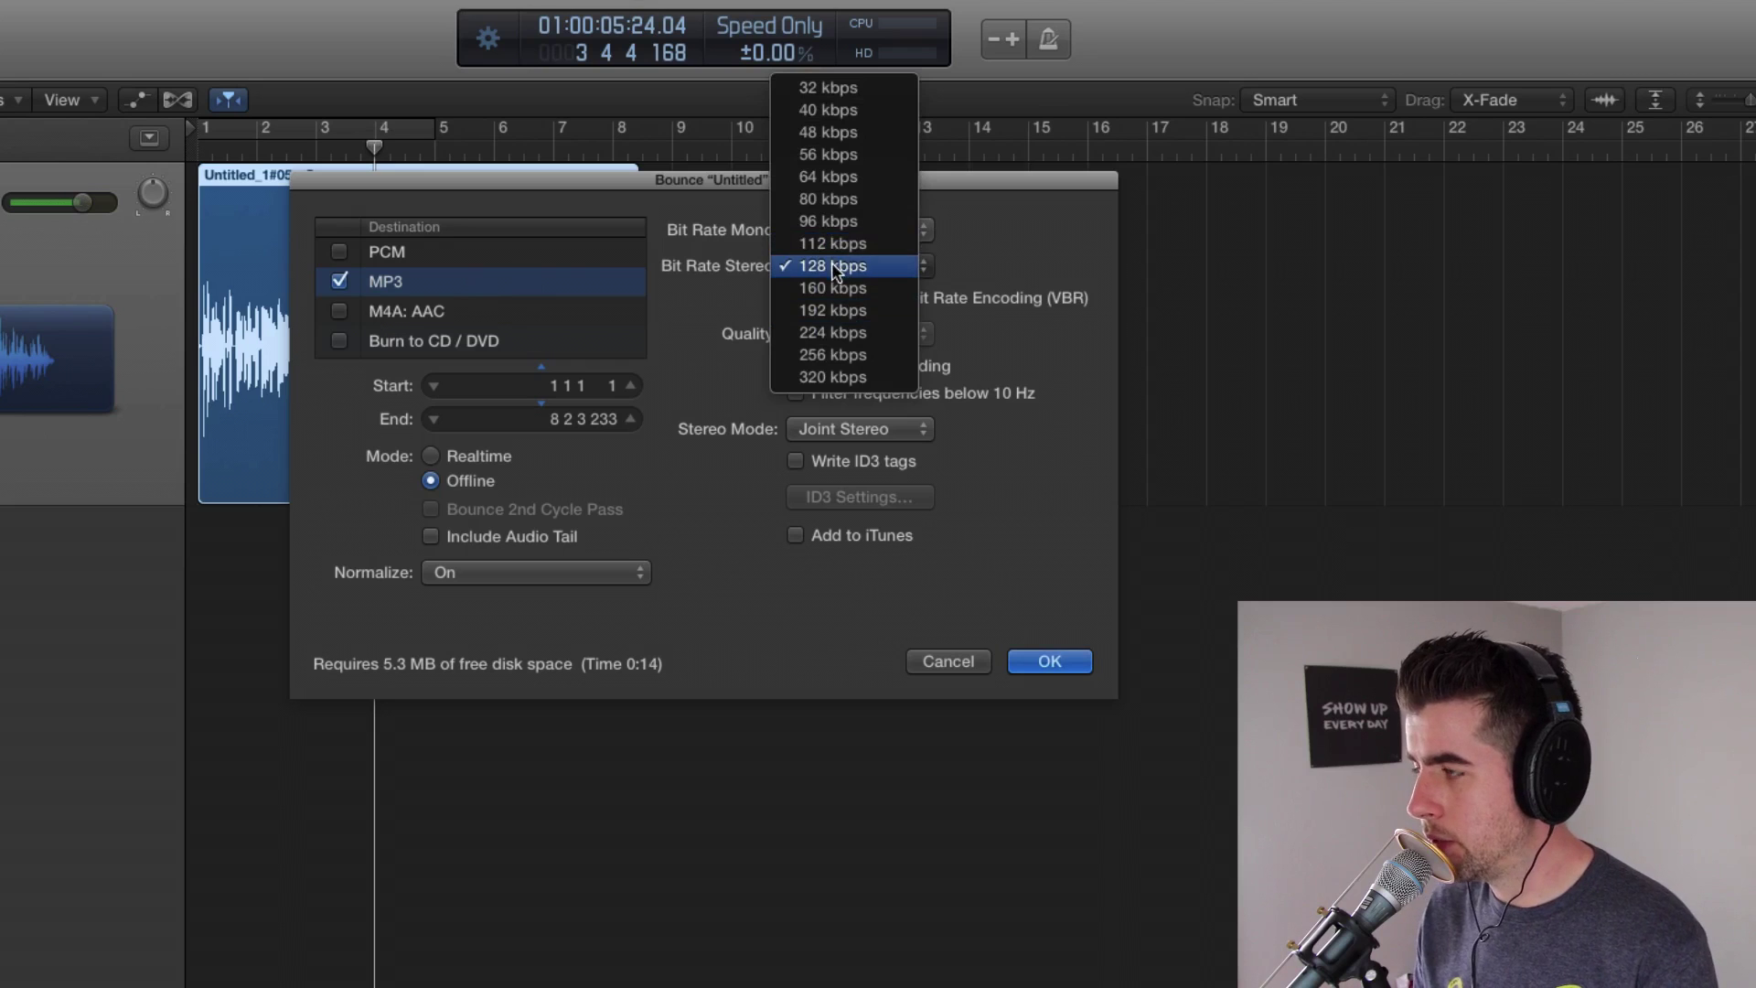
click(832, 265)
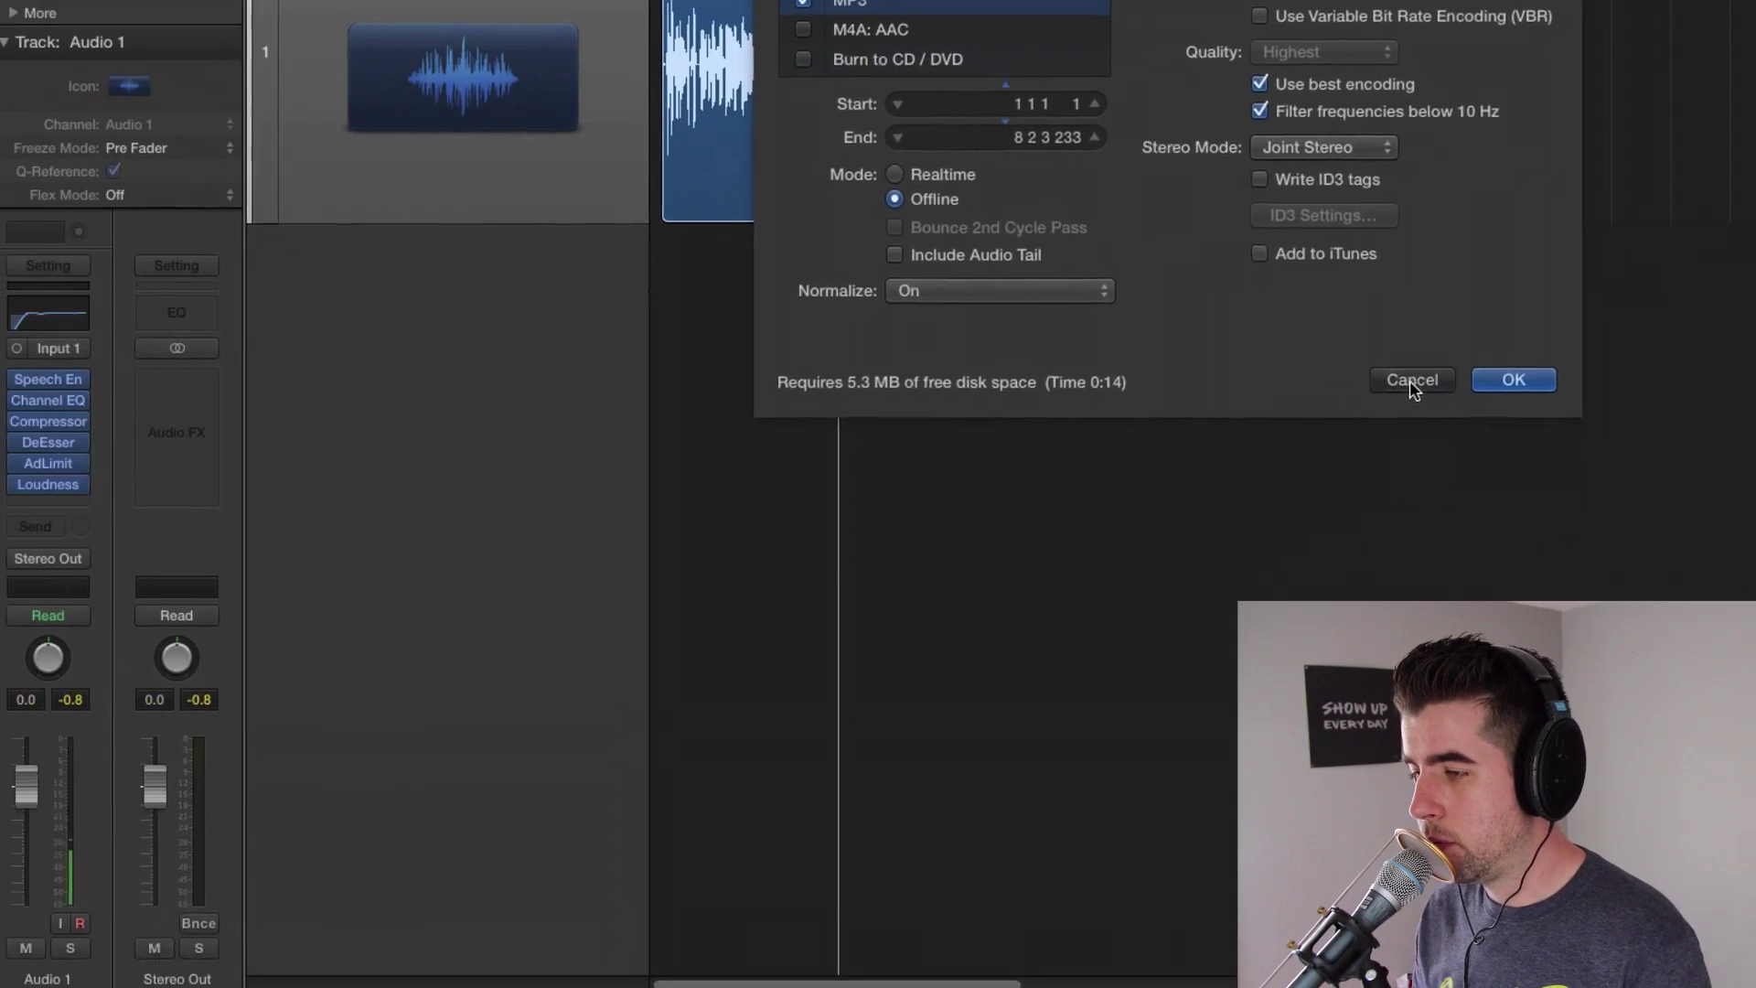
click(949, 660)
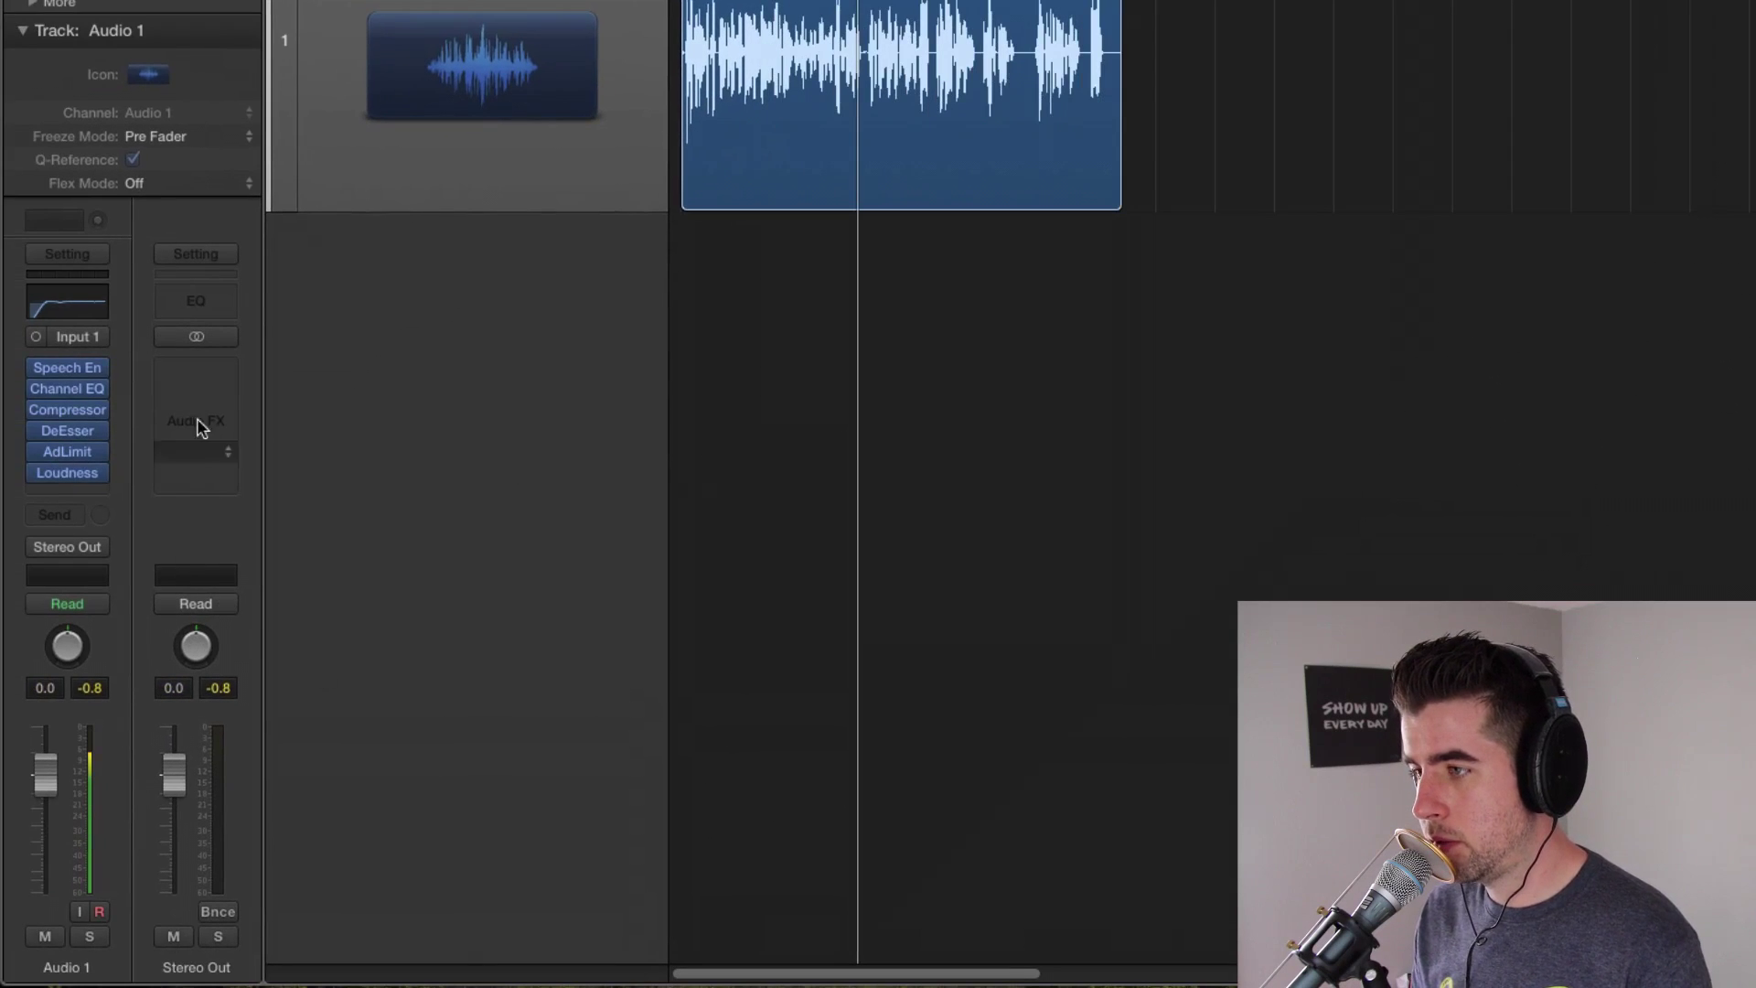
Switch the Stereo Out channel to mono and show the channels in an enlarged Mixer with the inspector hidden.
click(196, 338)
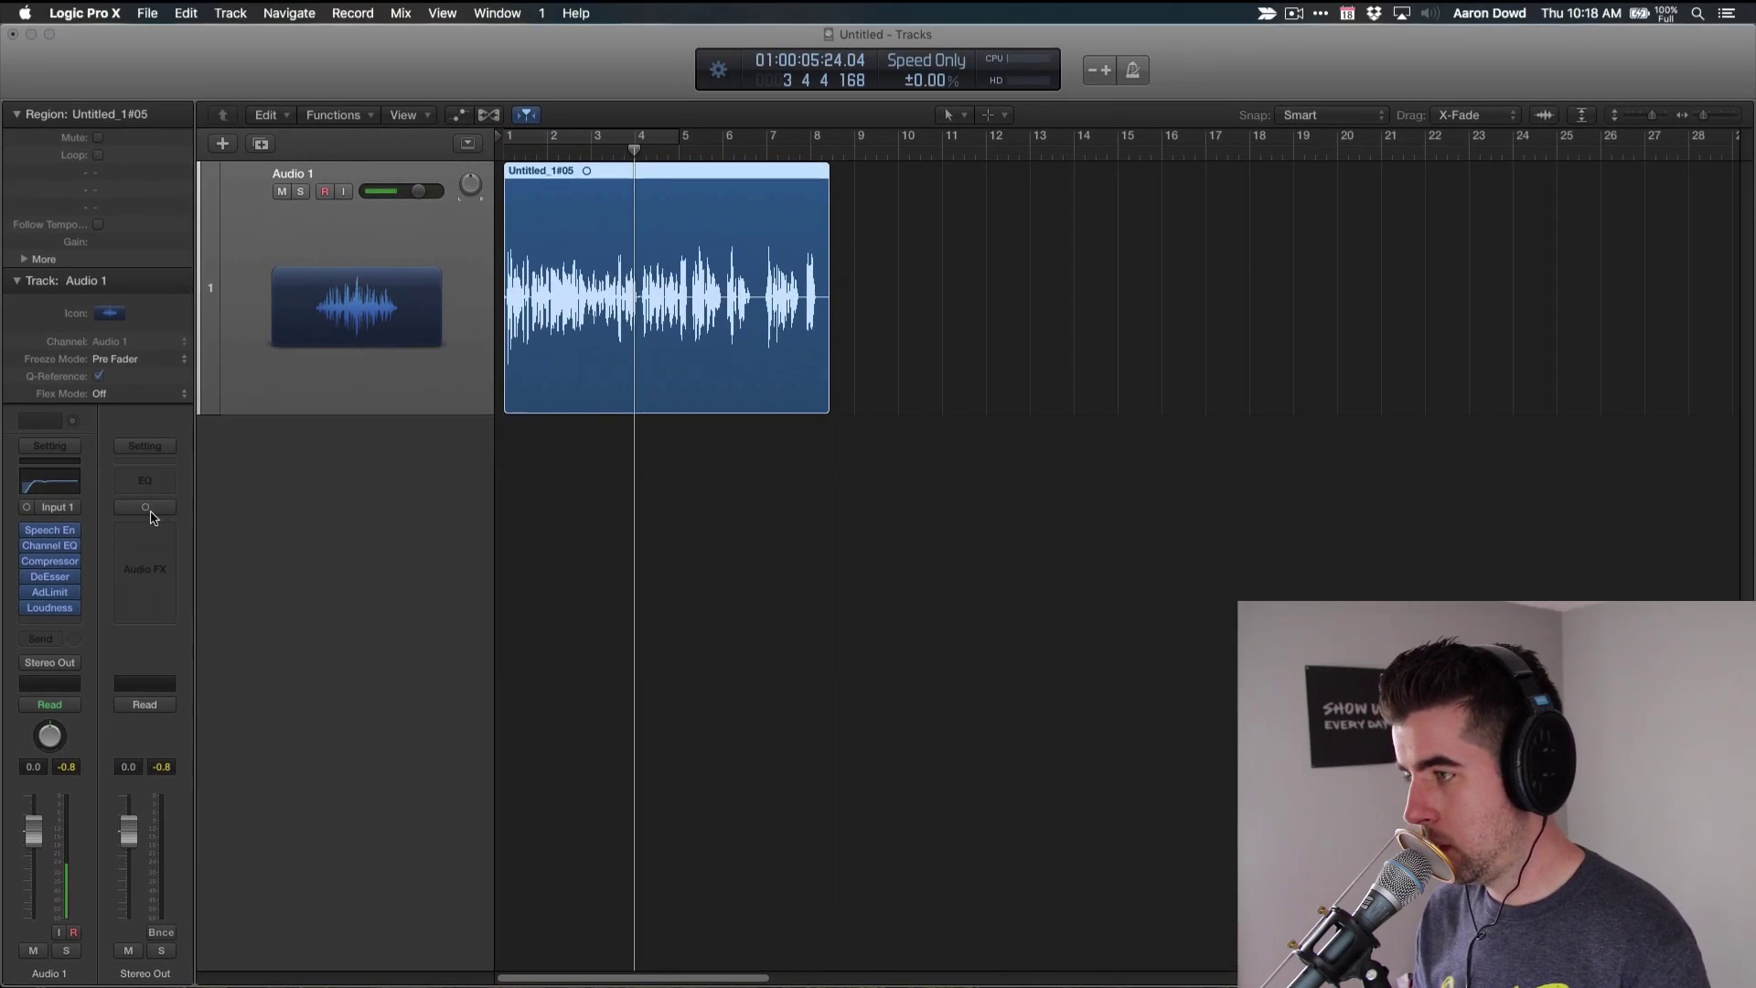
key(x)
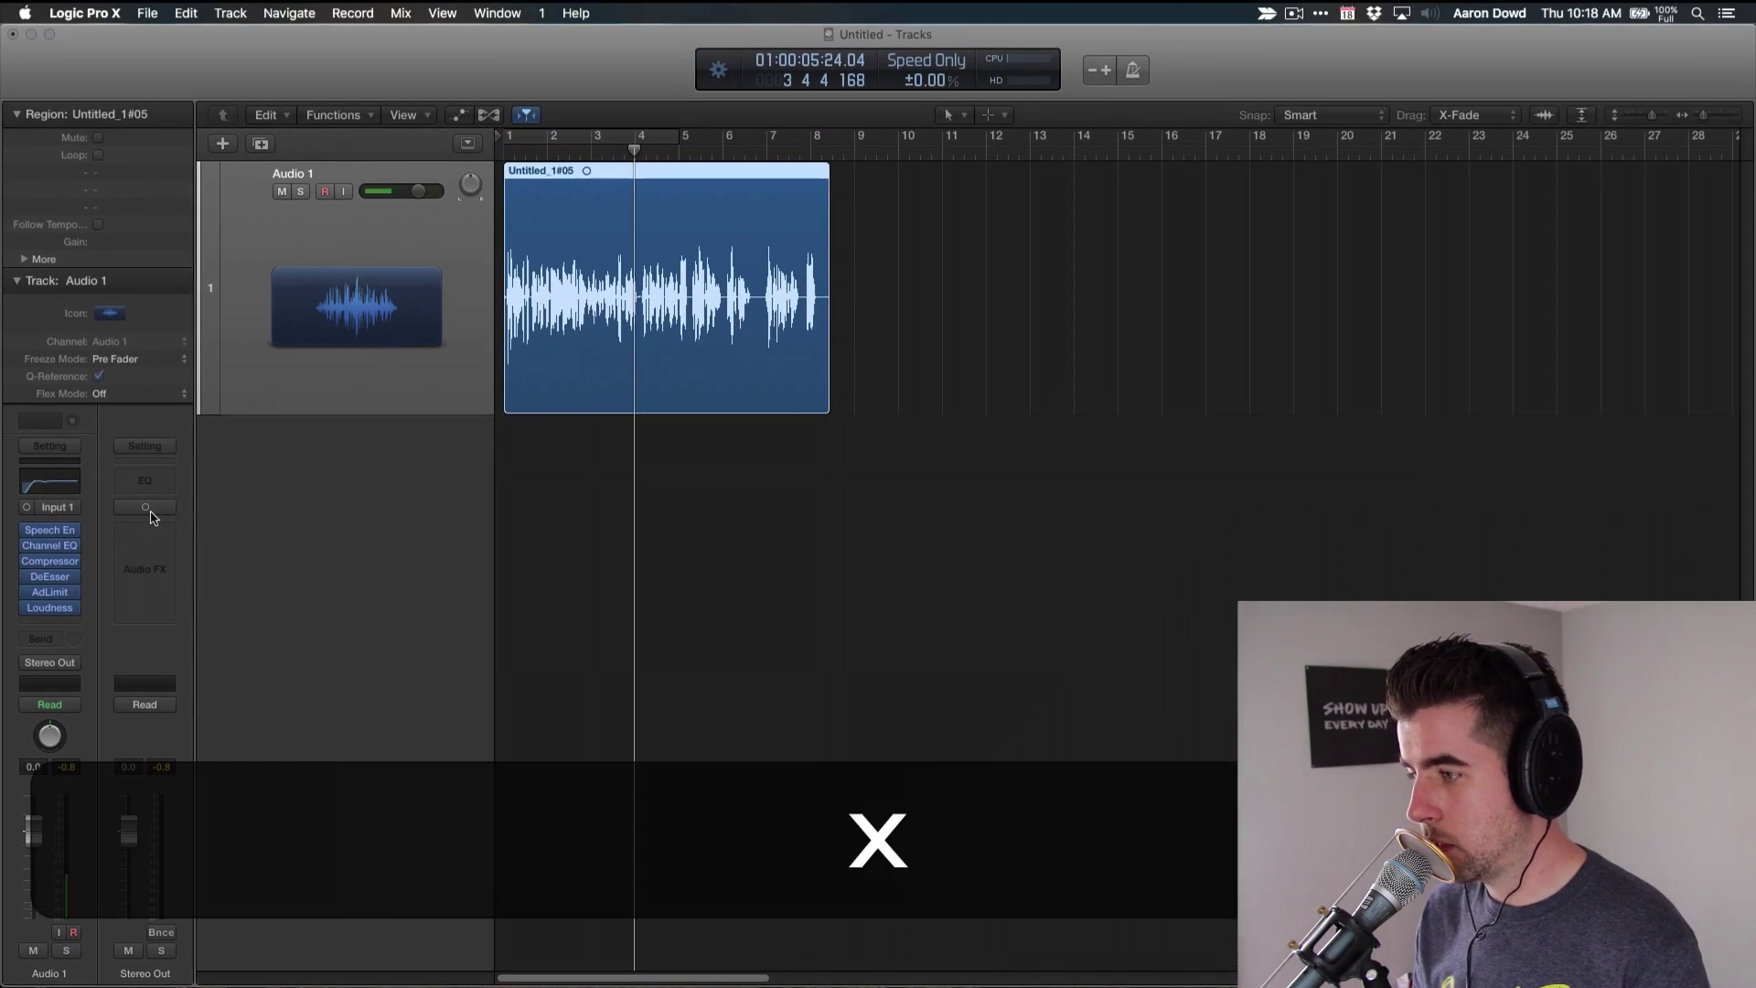
scroll(420, 632, up, 5)
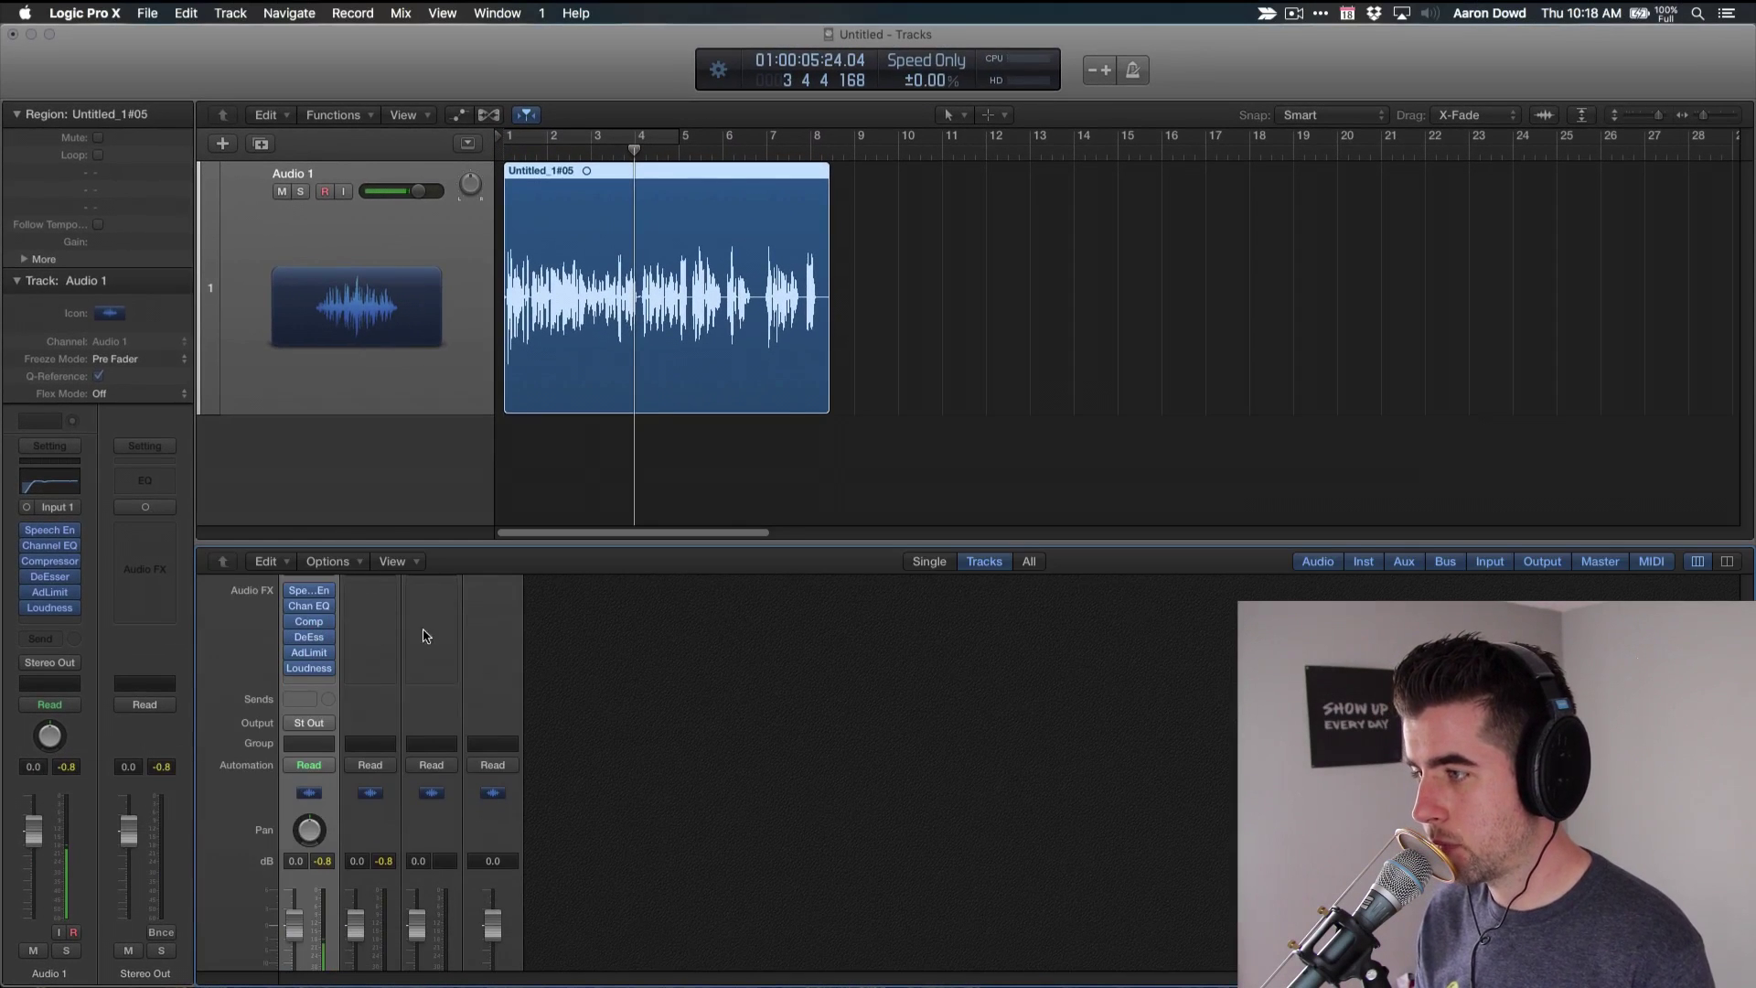
scroll(399, 656, up, 3)
key(i)
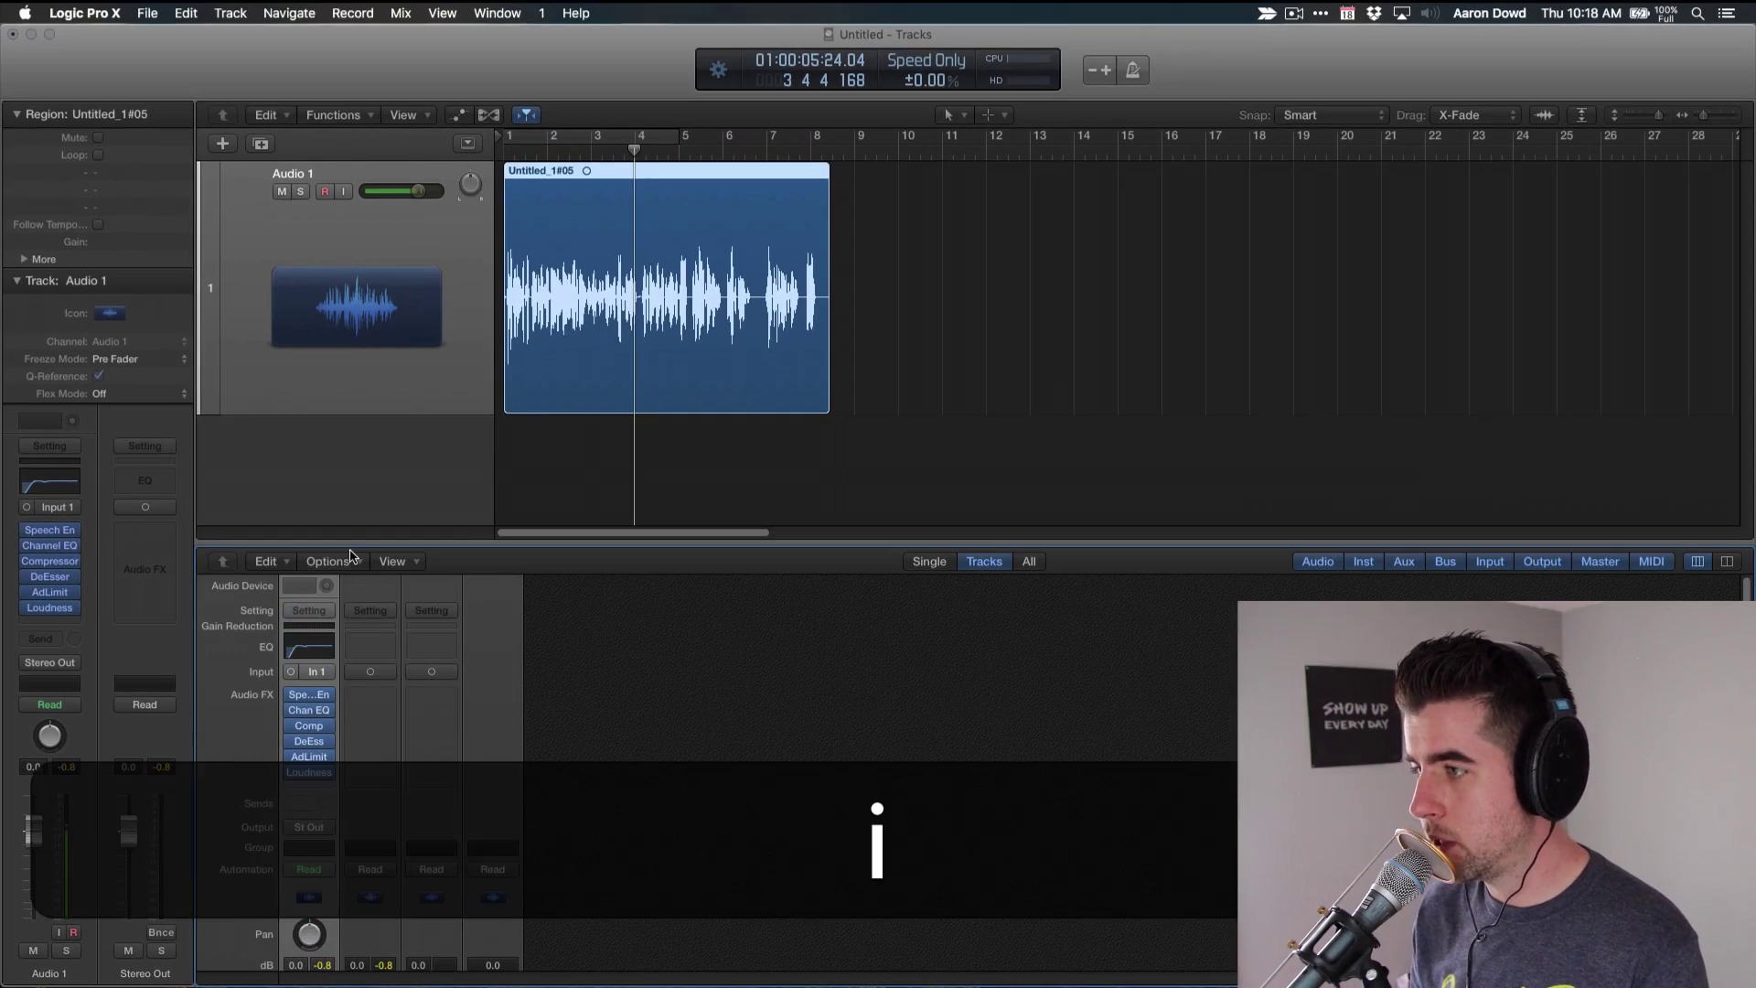
drag(356, 513, 356, 365)
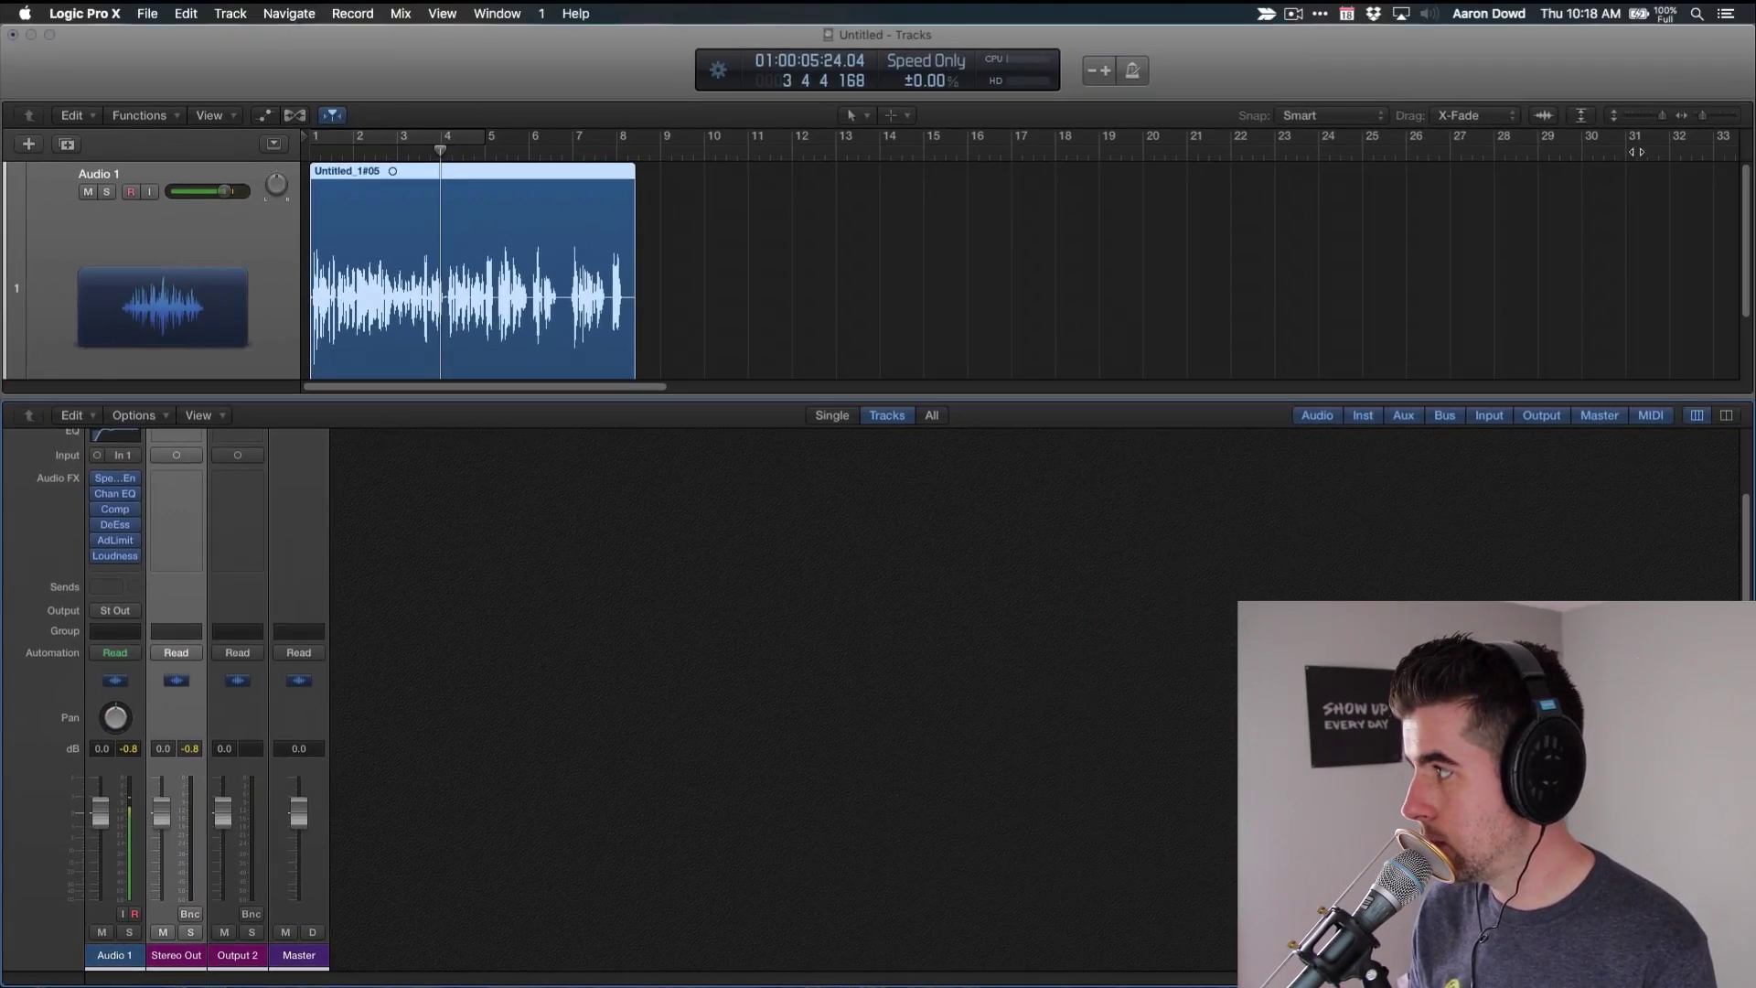
Move the project end marker back to the end of the recorded region.
scroll(1484, 222, right, 5)
key(z)
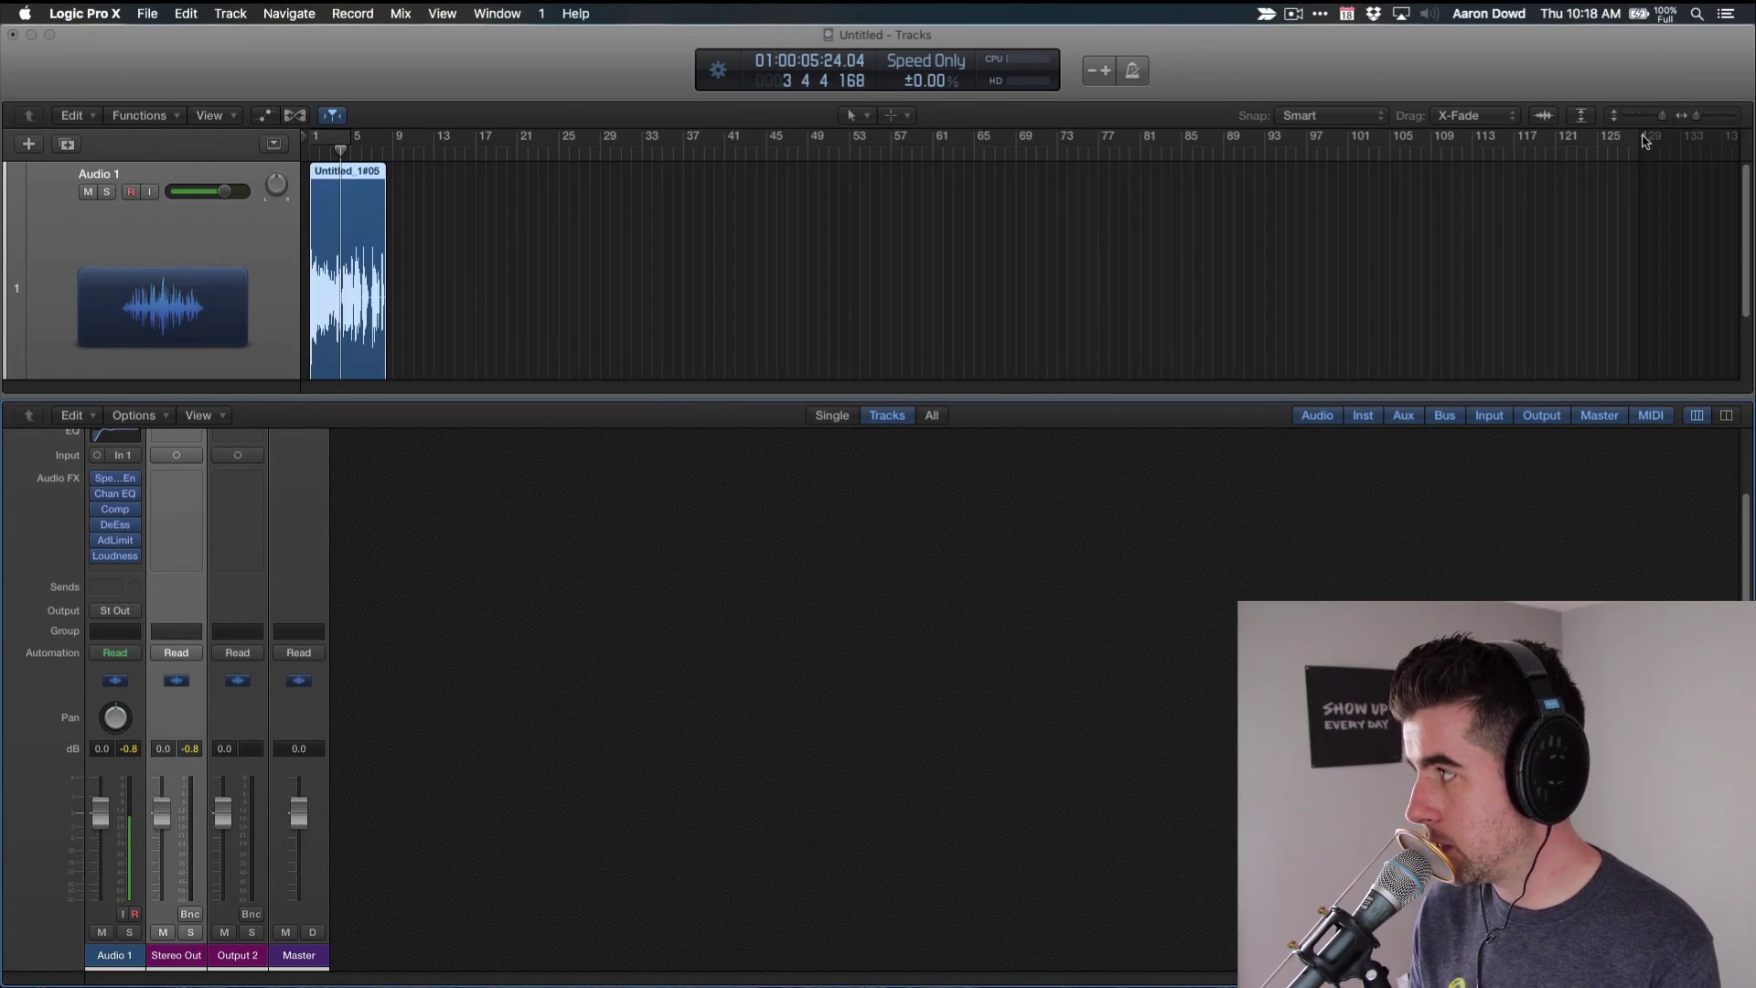
drag(1647, 140, 393, 218)
key(z)
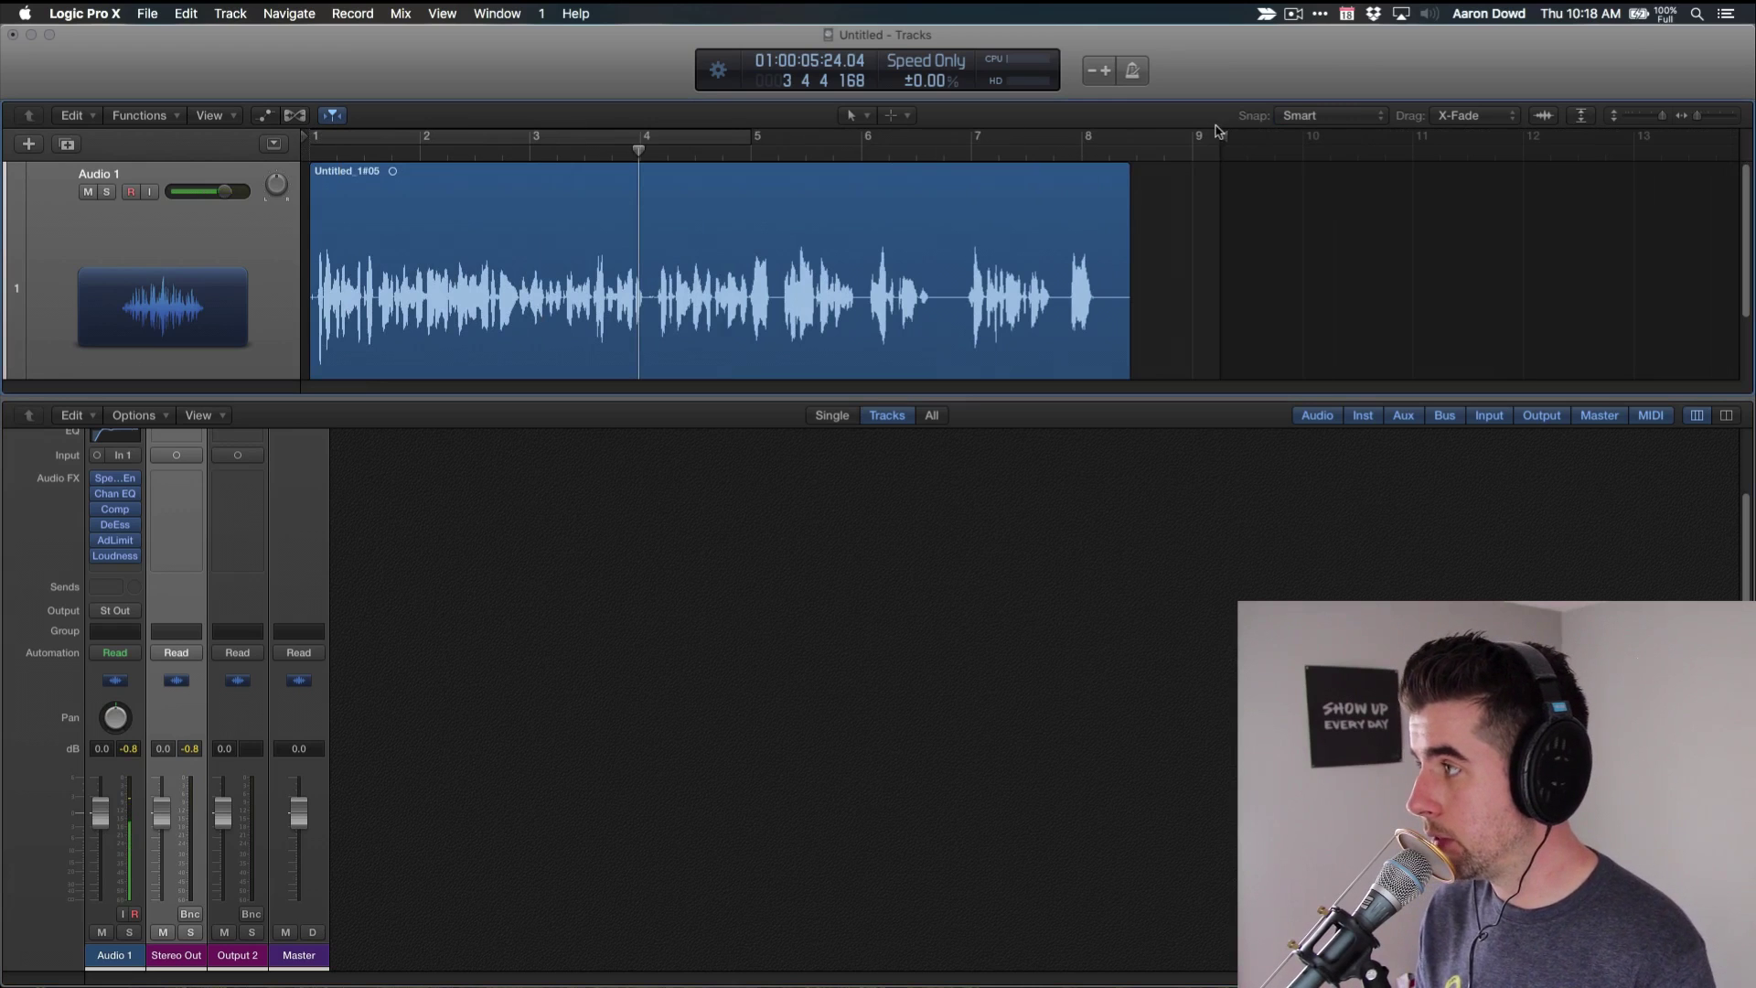
drag(1225, 136, 1130, 137)
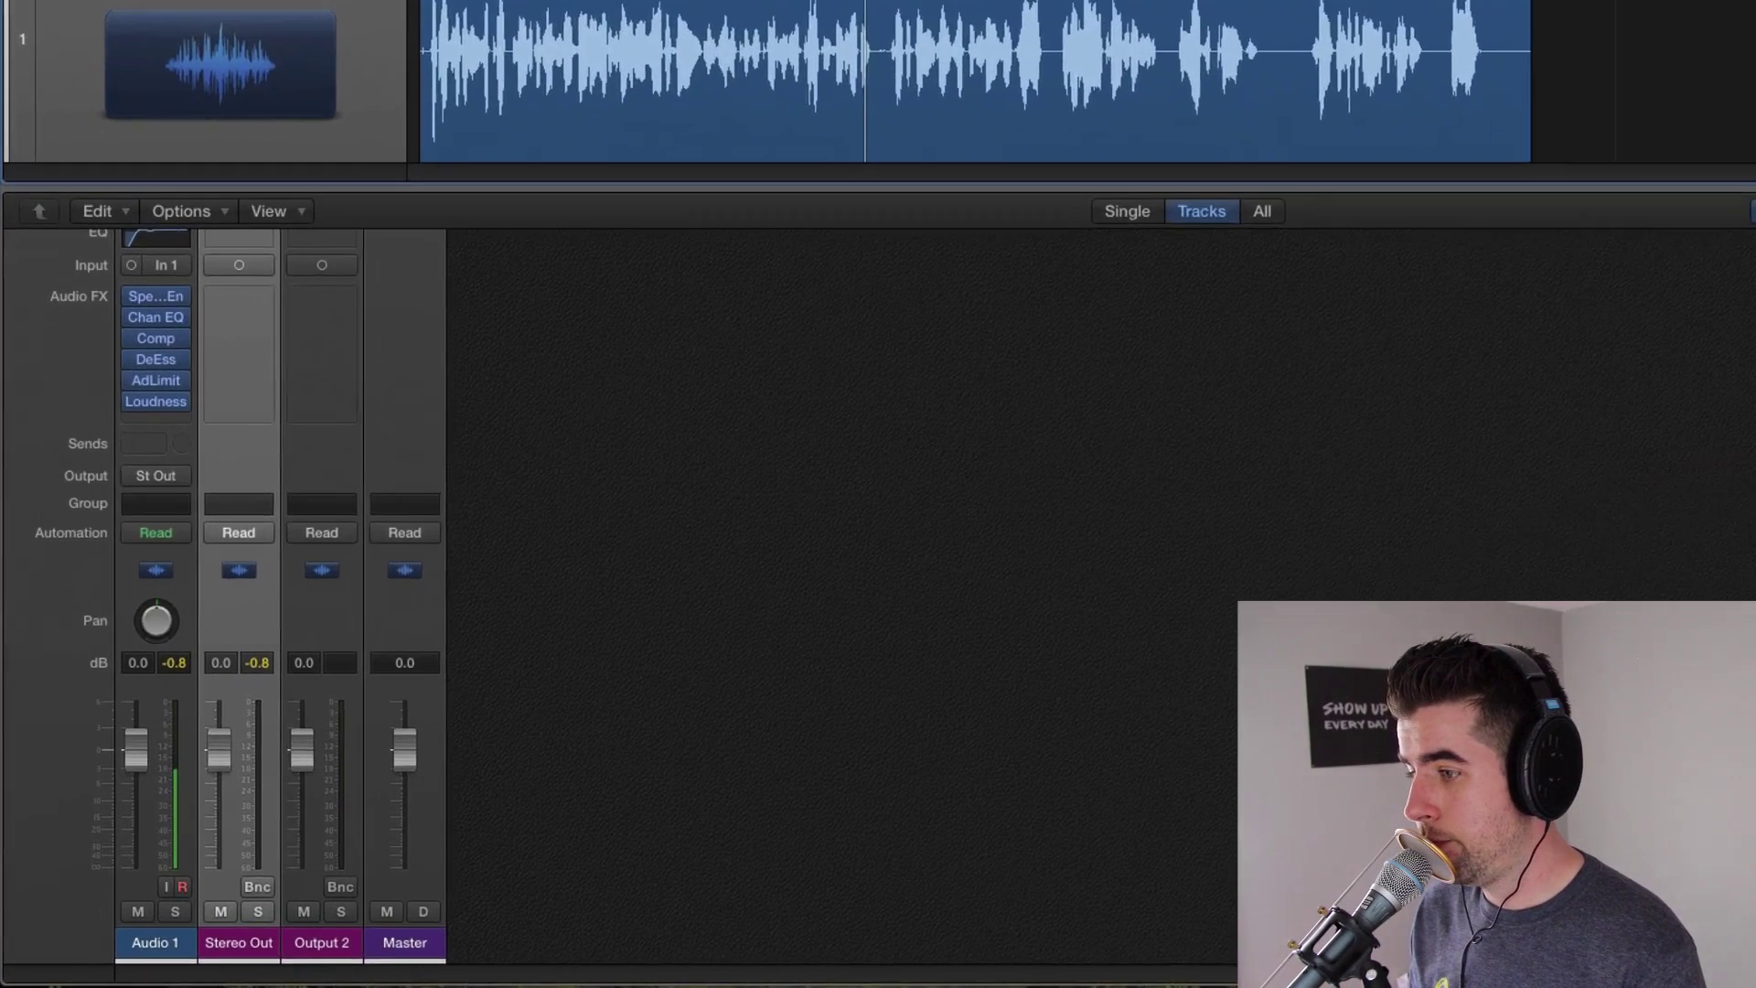
Set the Stereo Out bounce's mono MP3 bit rate to 96 kbps, accept the settings and cancel saving the file.
click(275, 880)
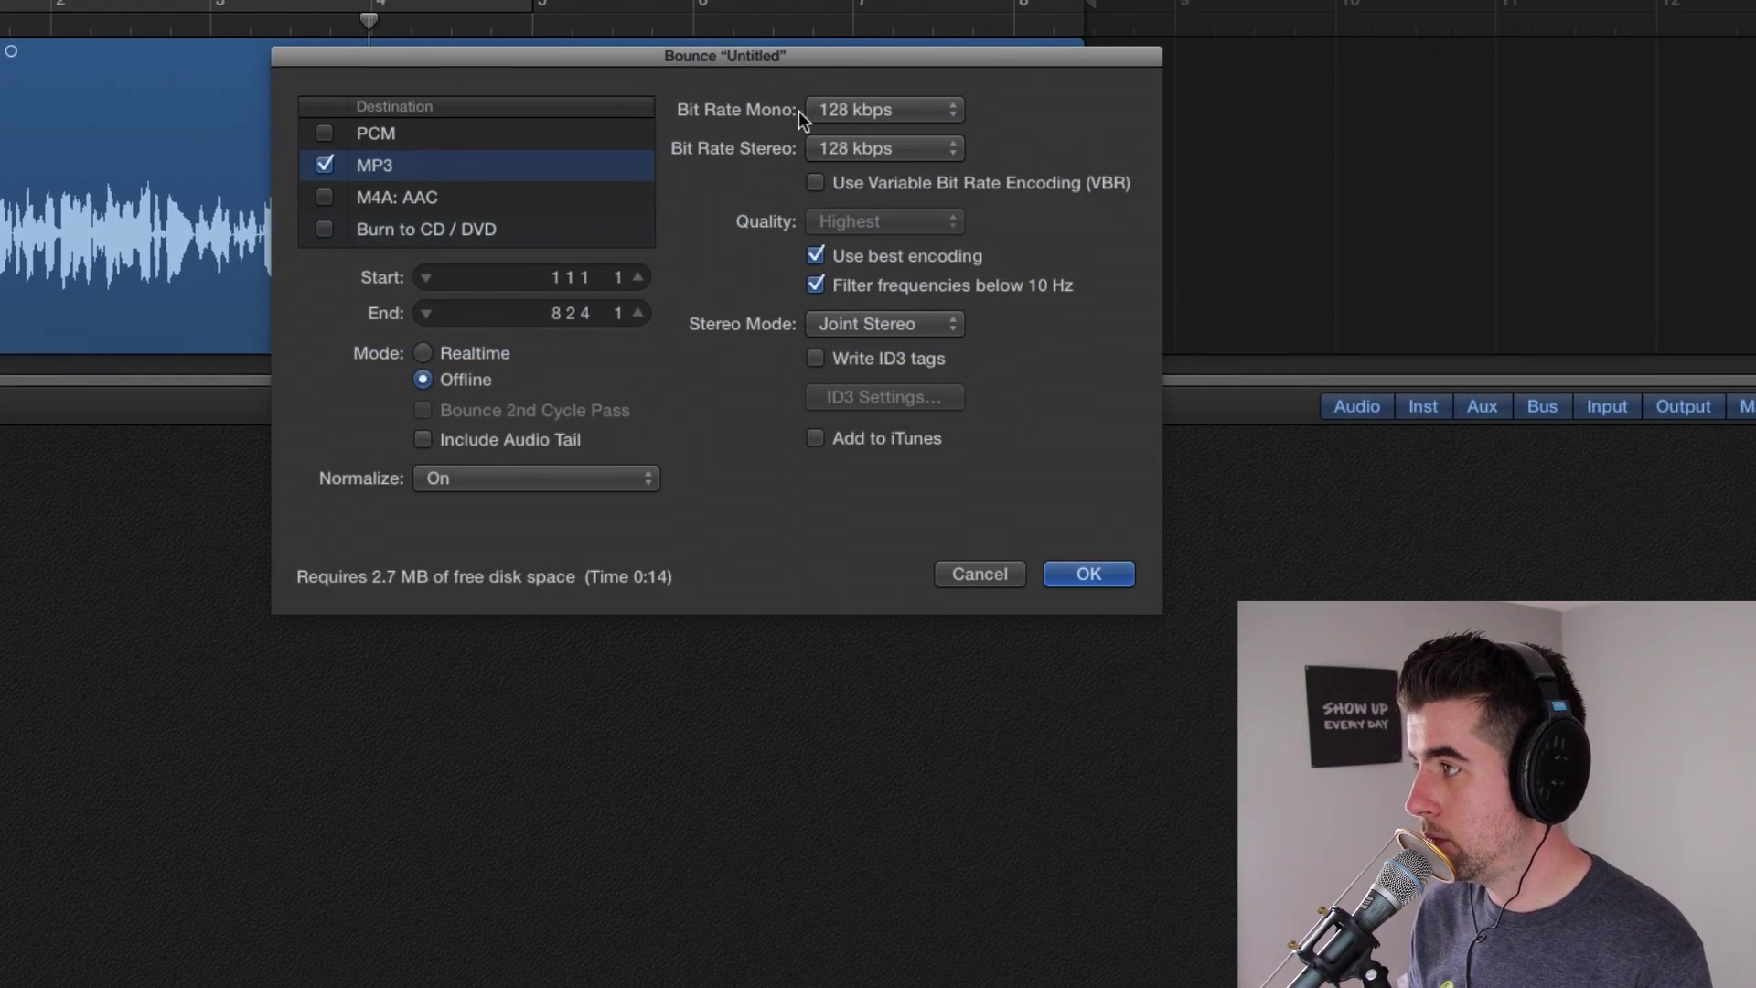
click(816, 110)
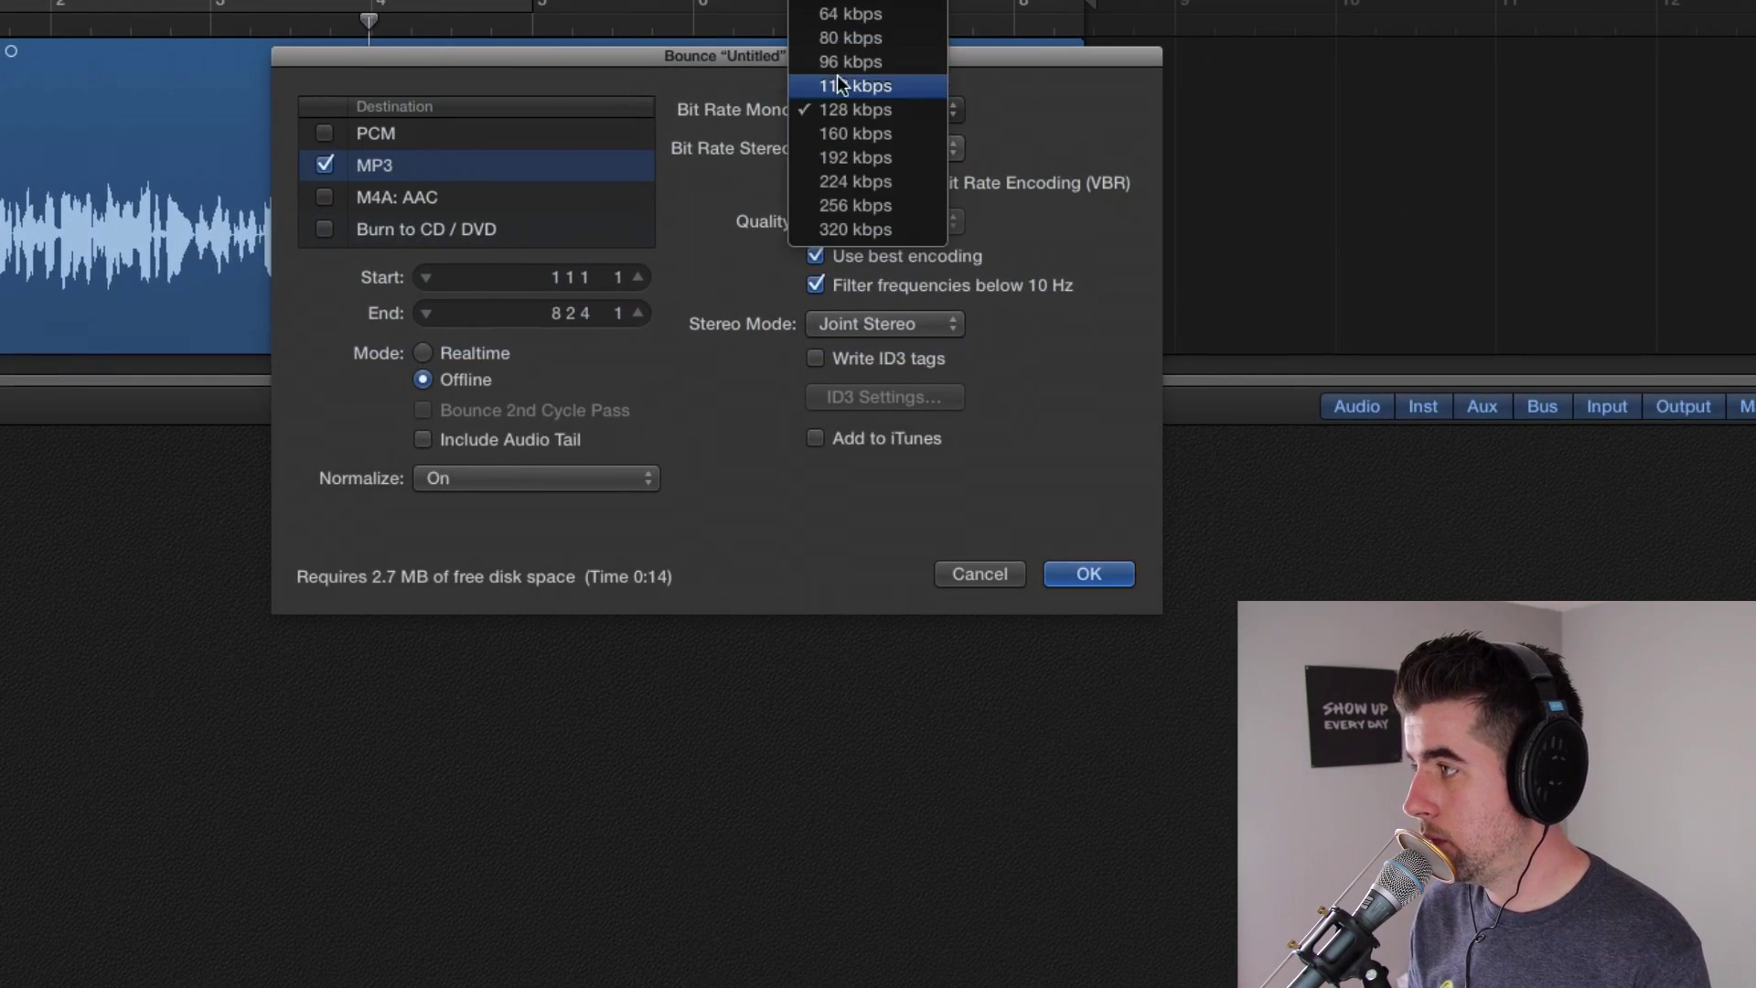
click(845, 60)
click(1087, 569)
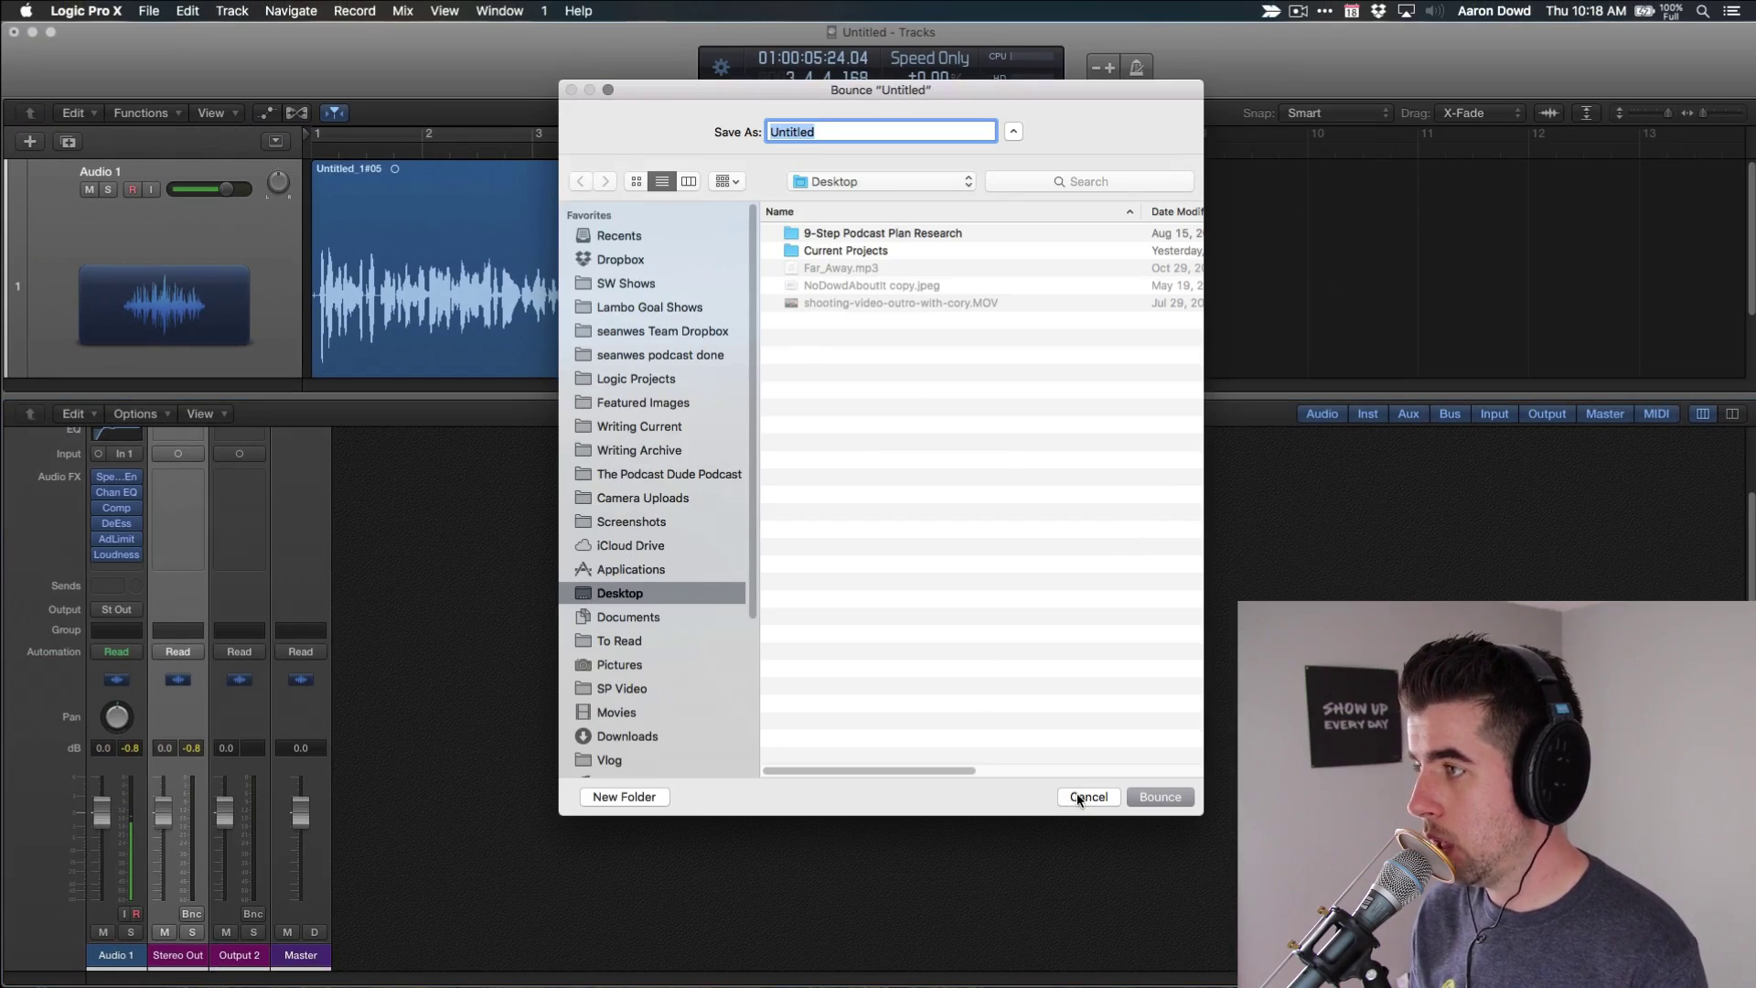
click(1079, 797)
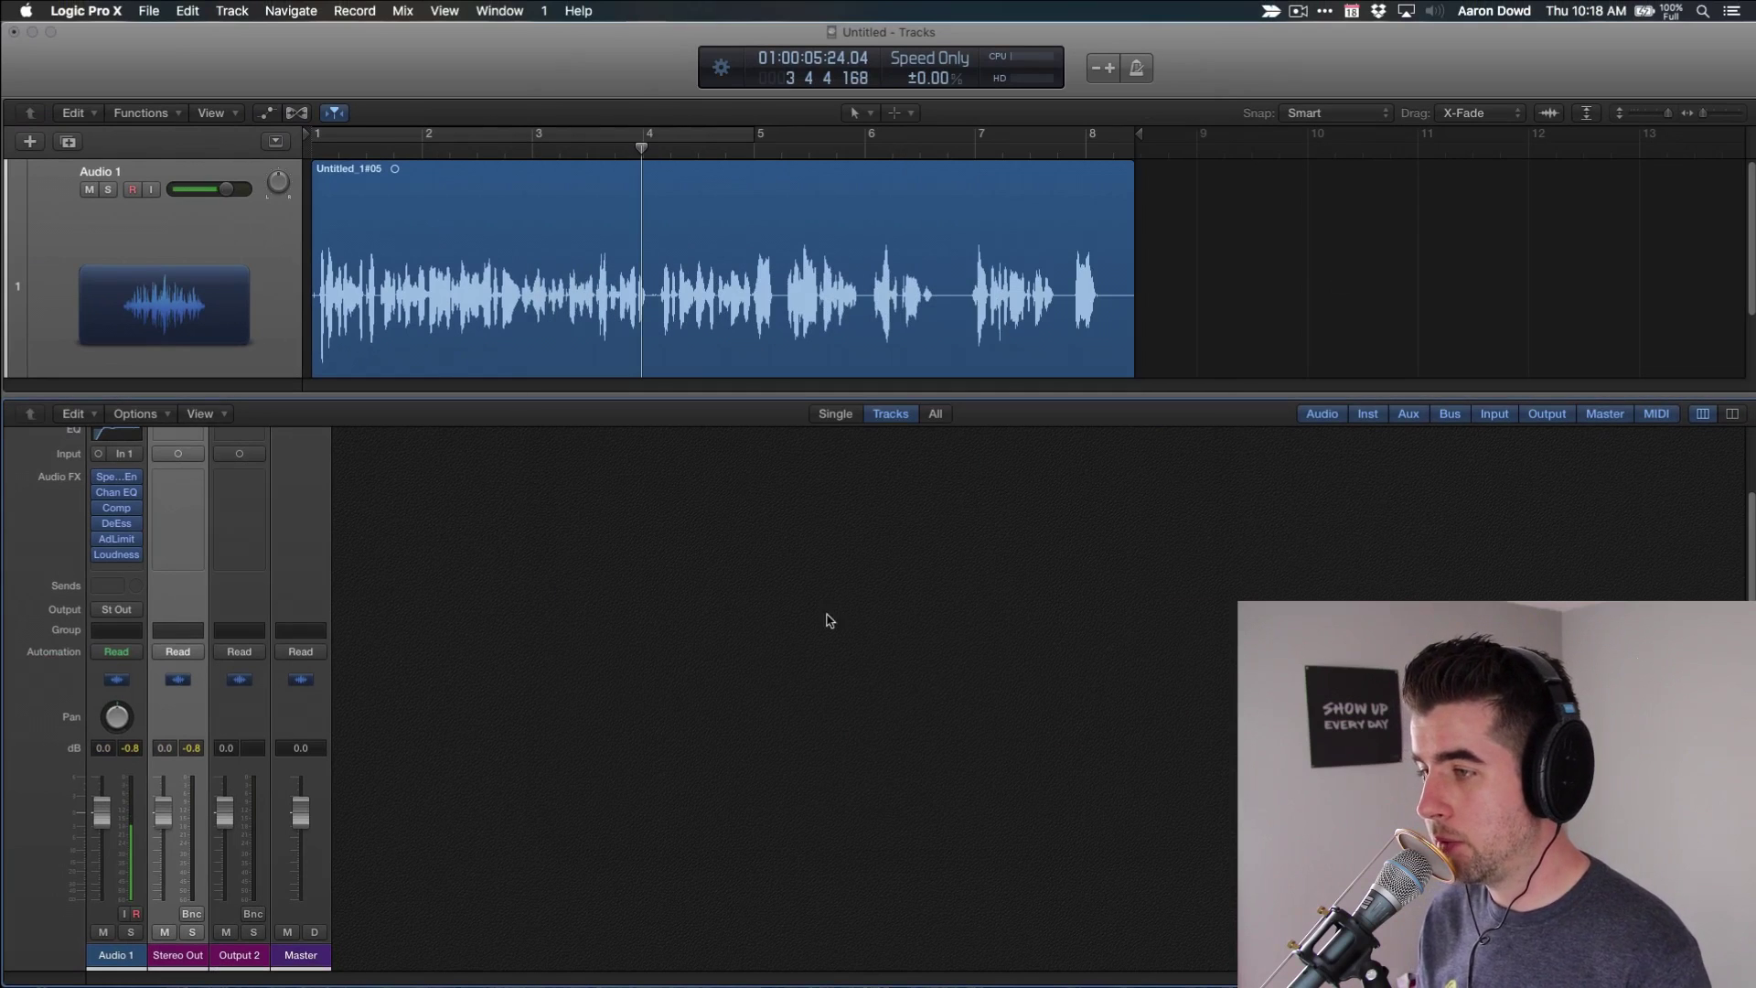
Return the playhead to the start and bypass the Audio 1 processing effects above the Loudness Meter.
click(315, 151)
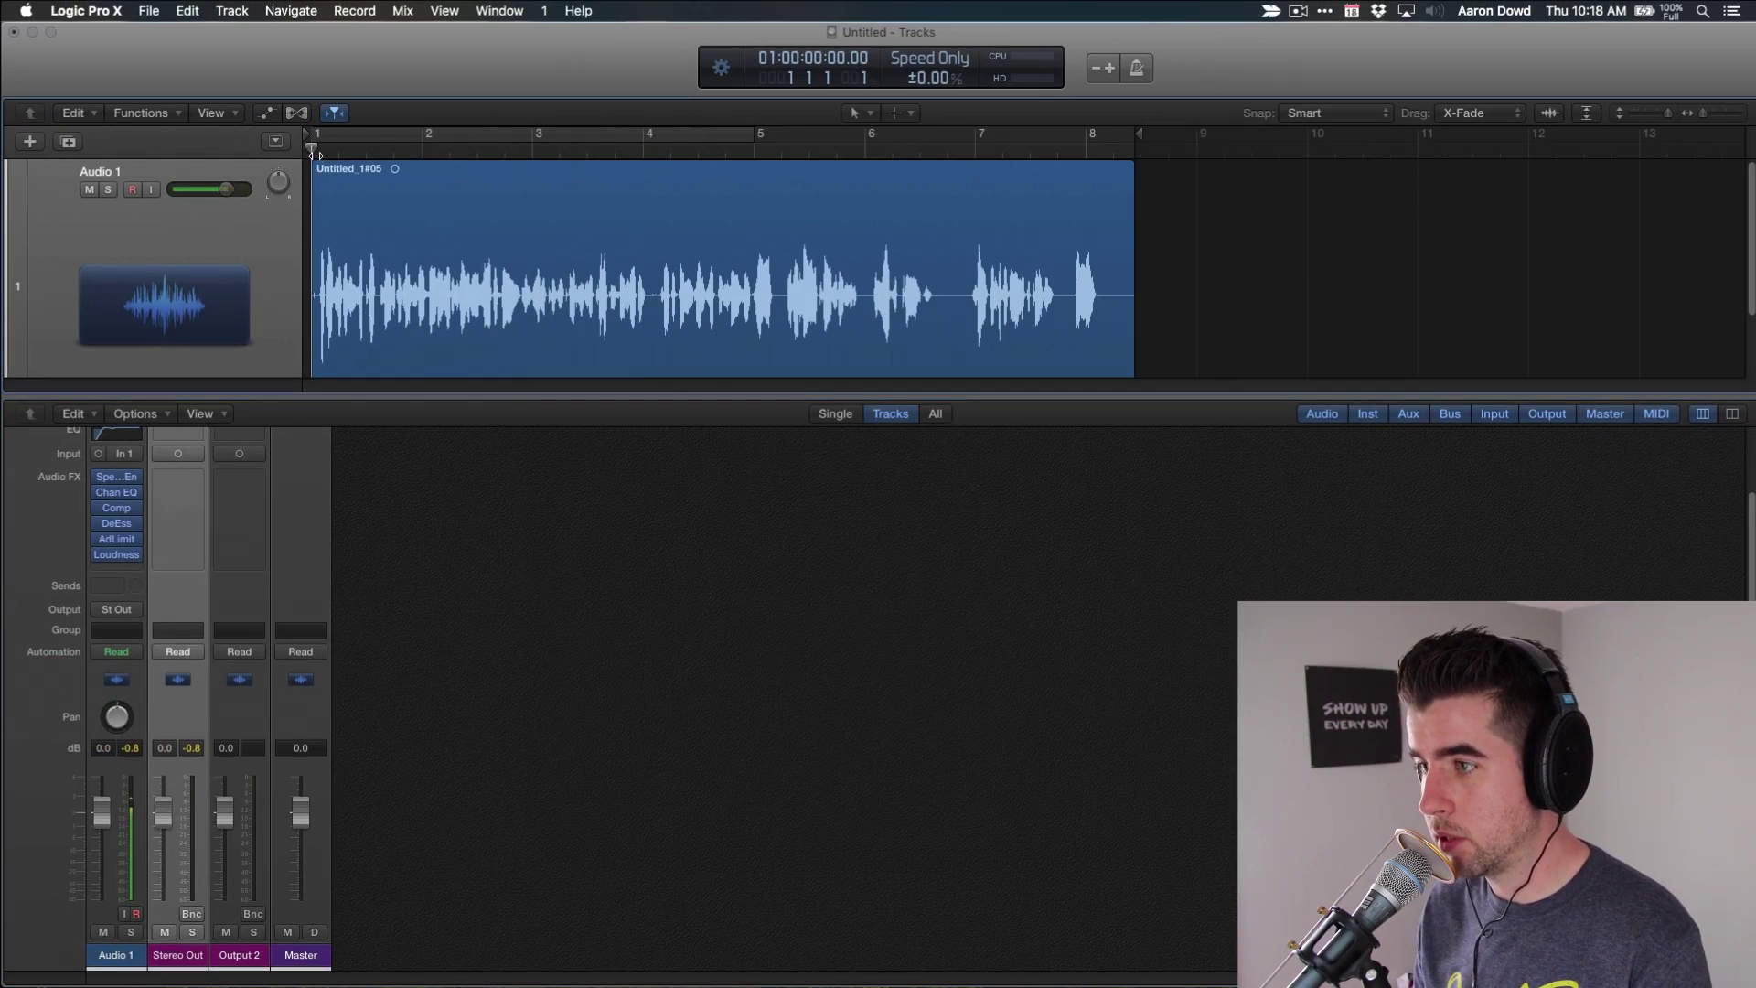
click(97, 513)
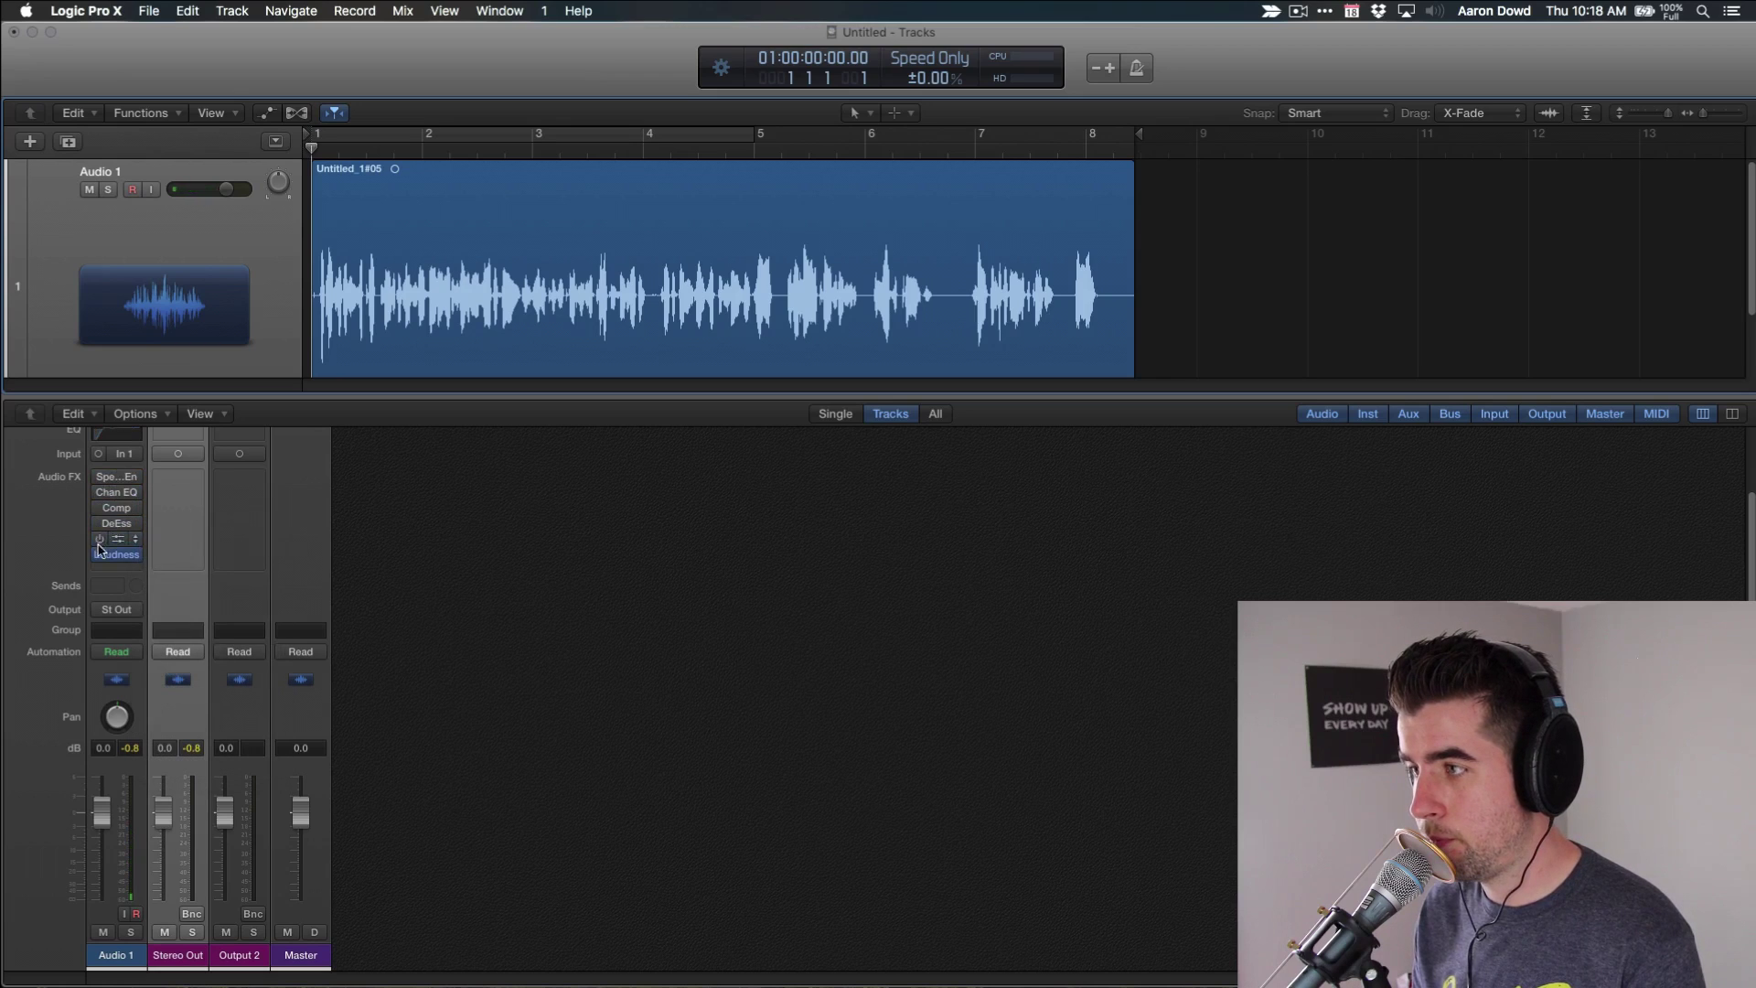
Play the unprocessed voice track, re-enable the bypassed Audio 1 effects and play the processed track from the start.
key(space)
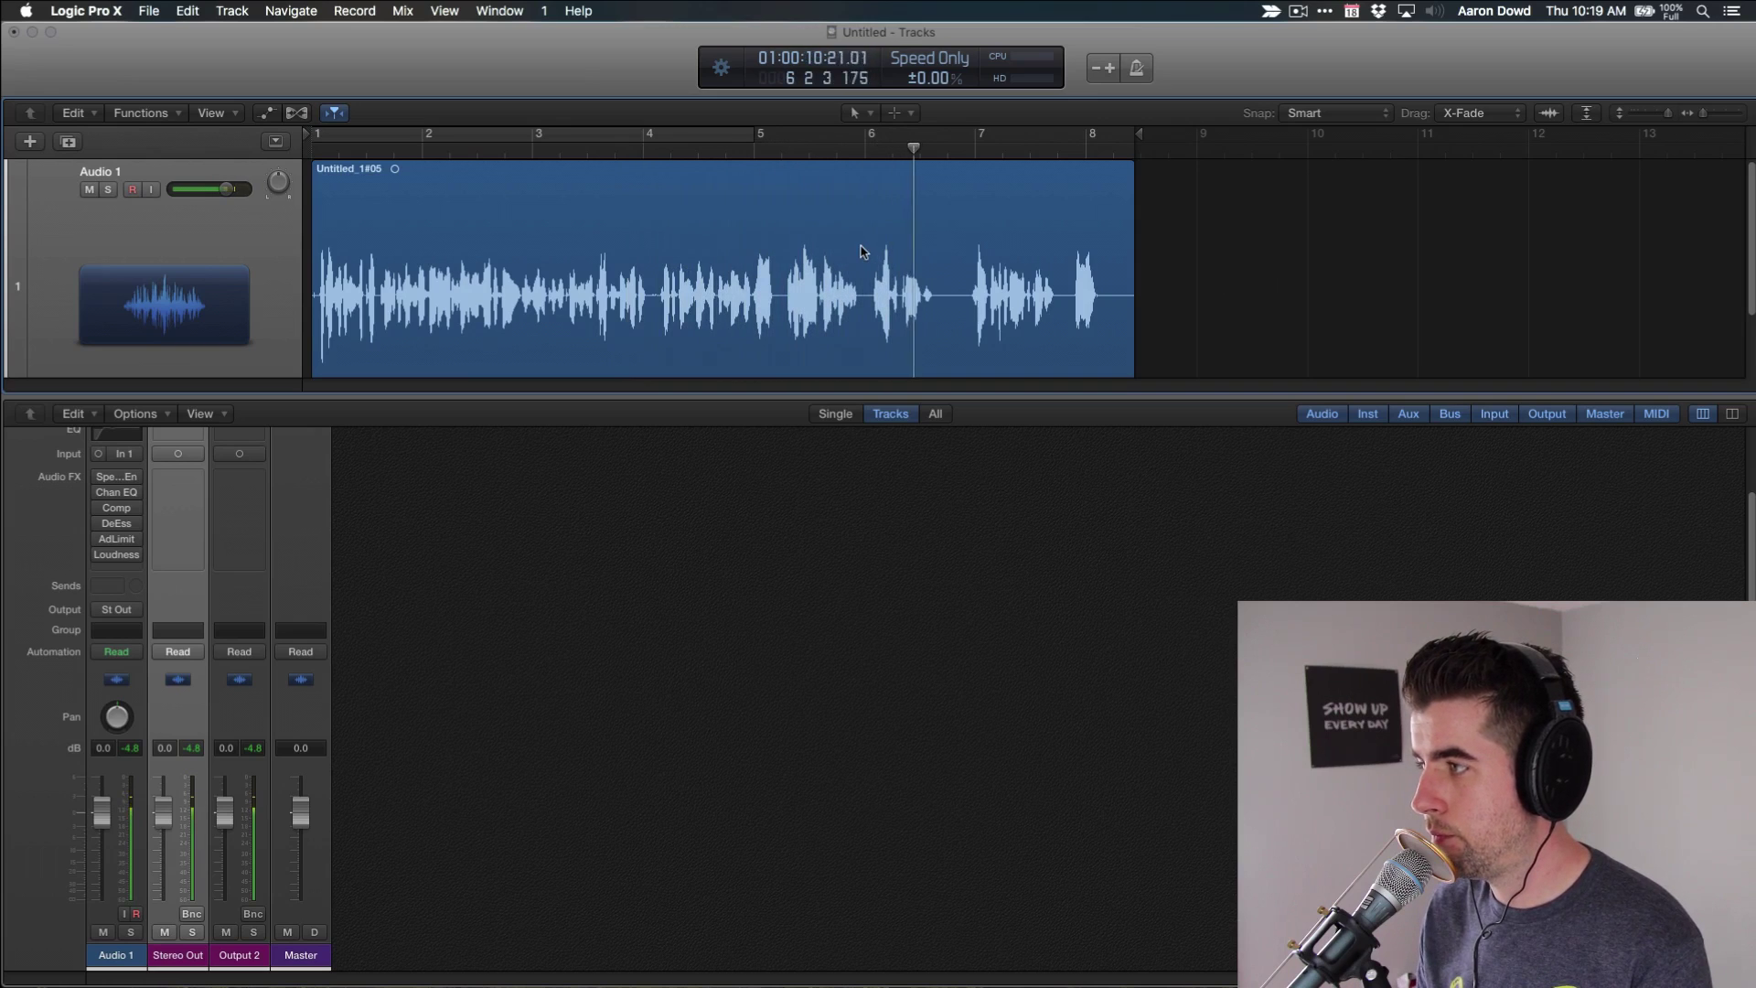
key(space)
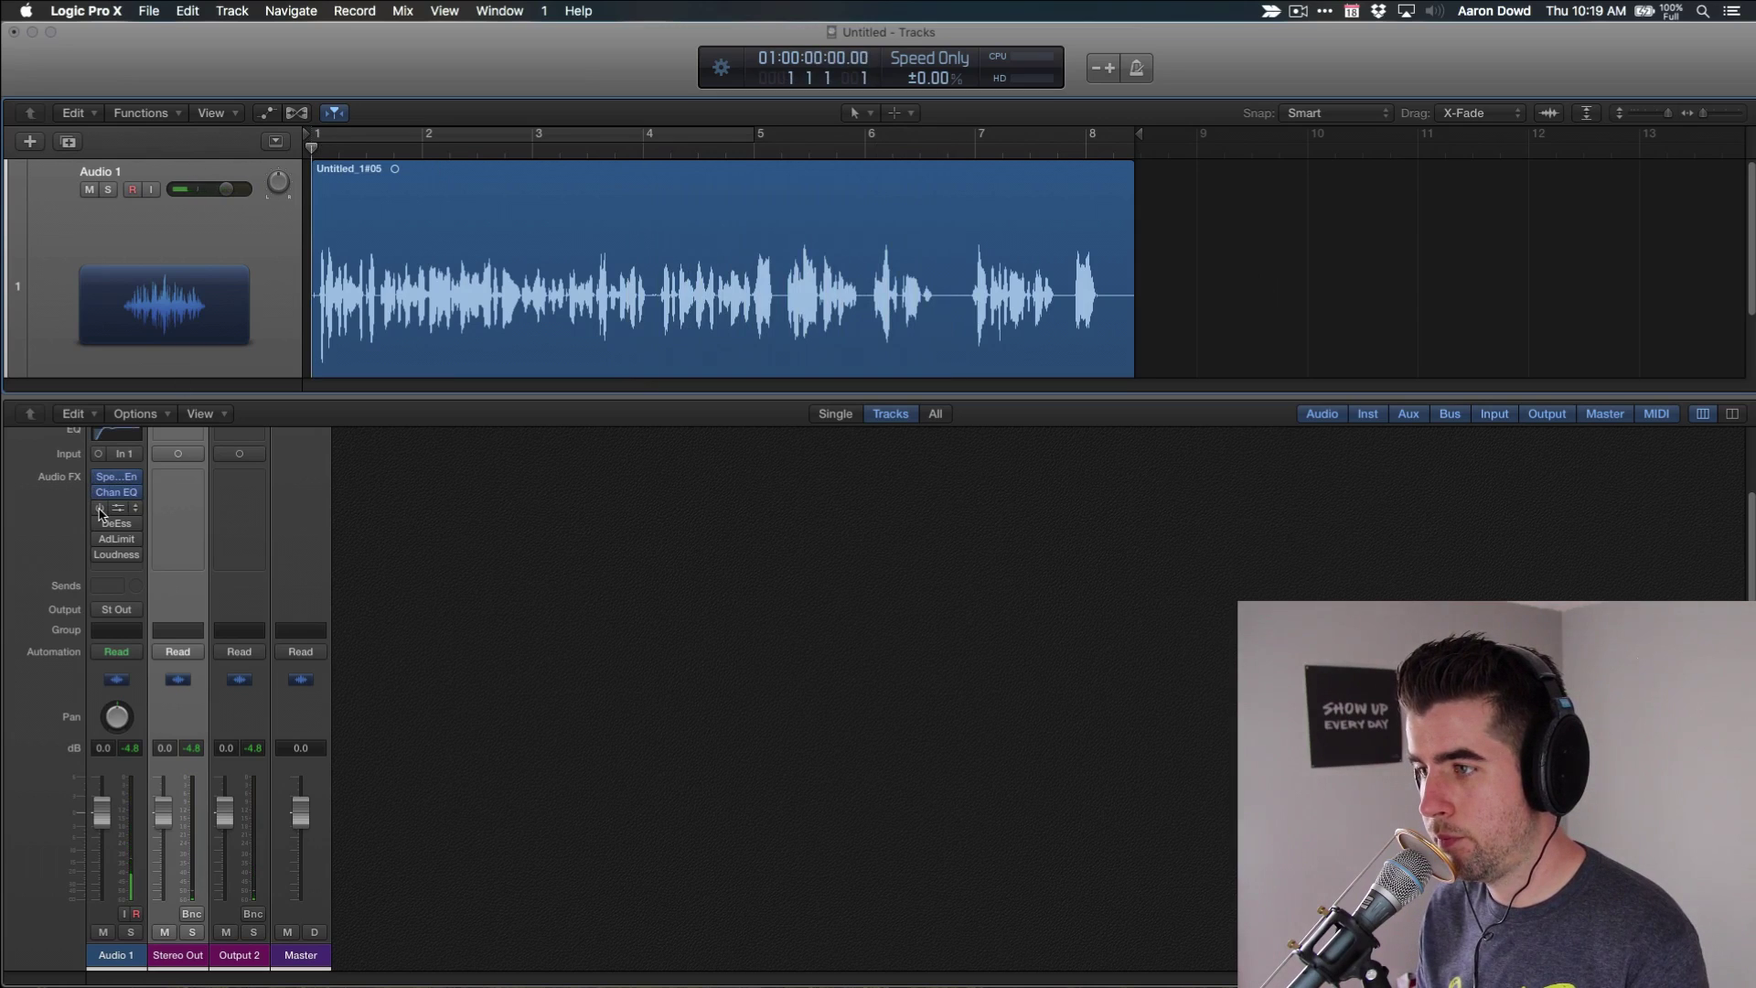
key(space)
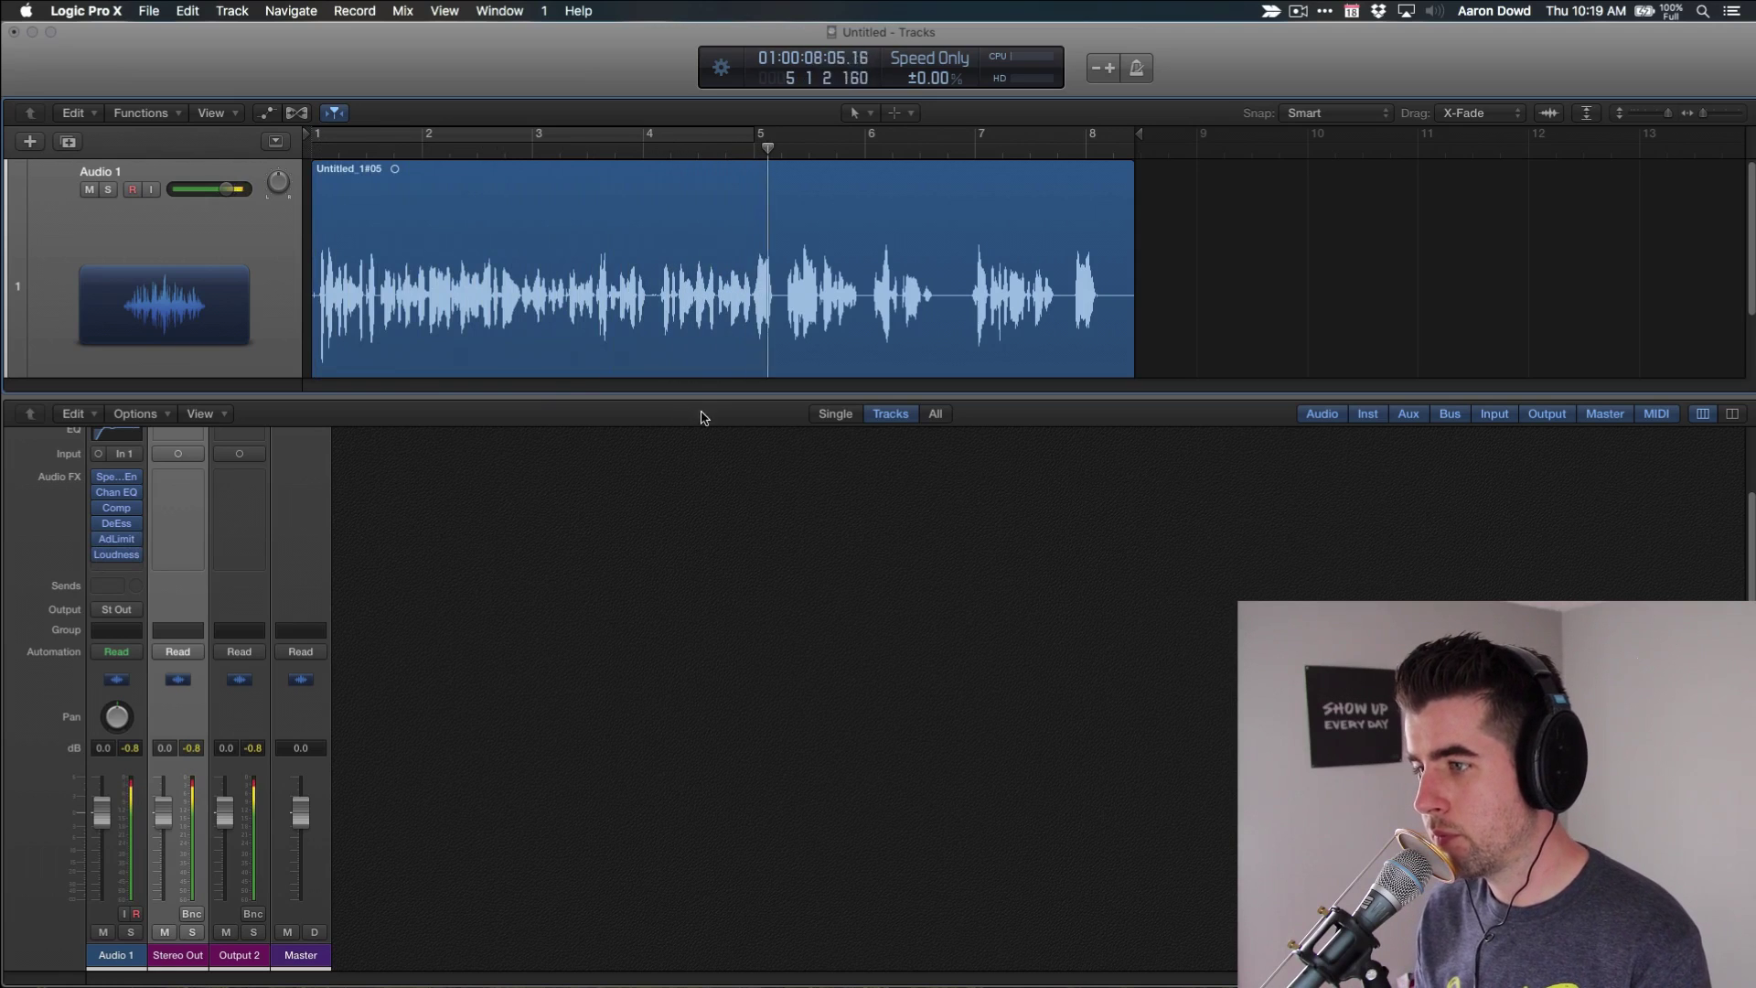
Review the Adaptive Limiter settings on Audio 1, close the plug-in and return the stopped playhead to the start.
click(117, 543)
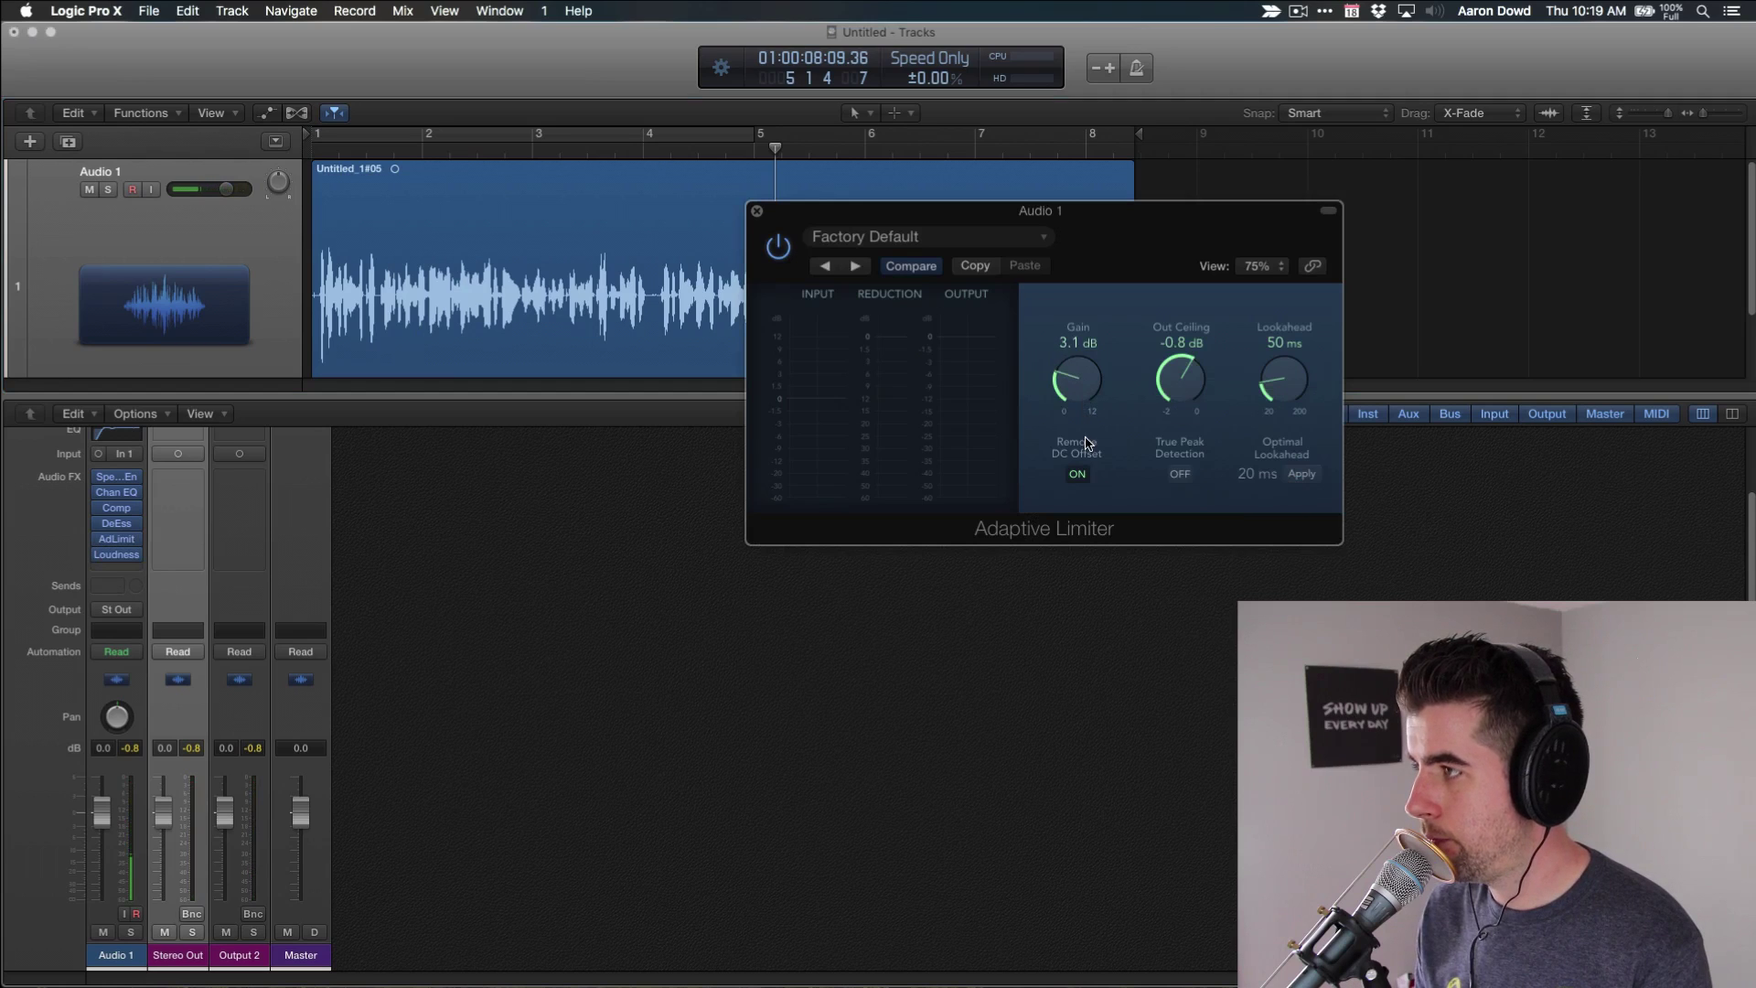
click(758, 212)
key(space)
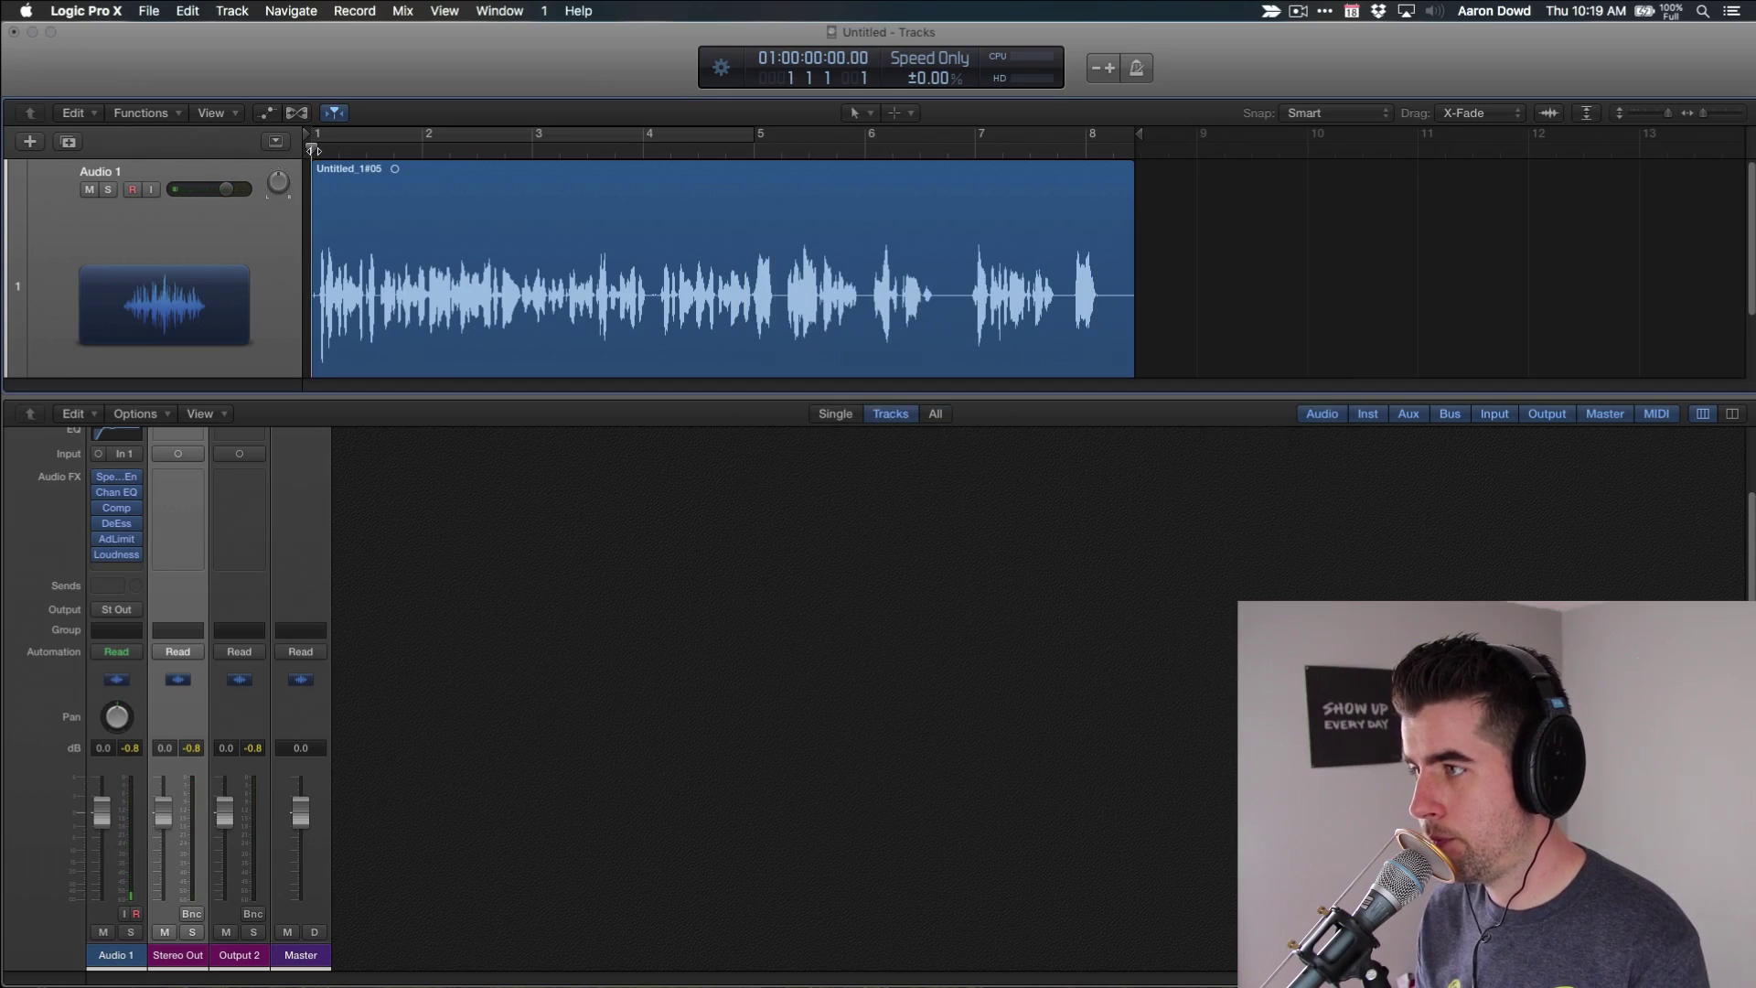
Set the Audio 1 Compressor threshold to -6.0 dB while the track plays, close the plug-in and replay the track from the start.
key(space)
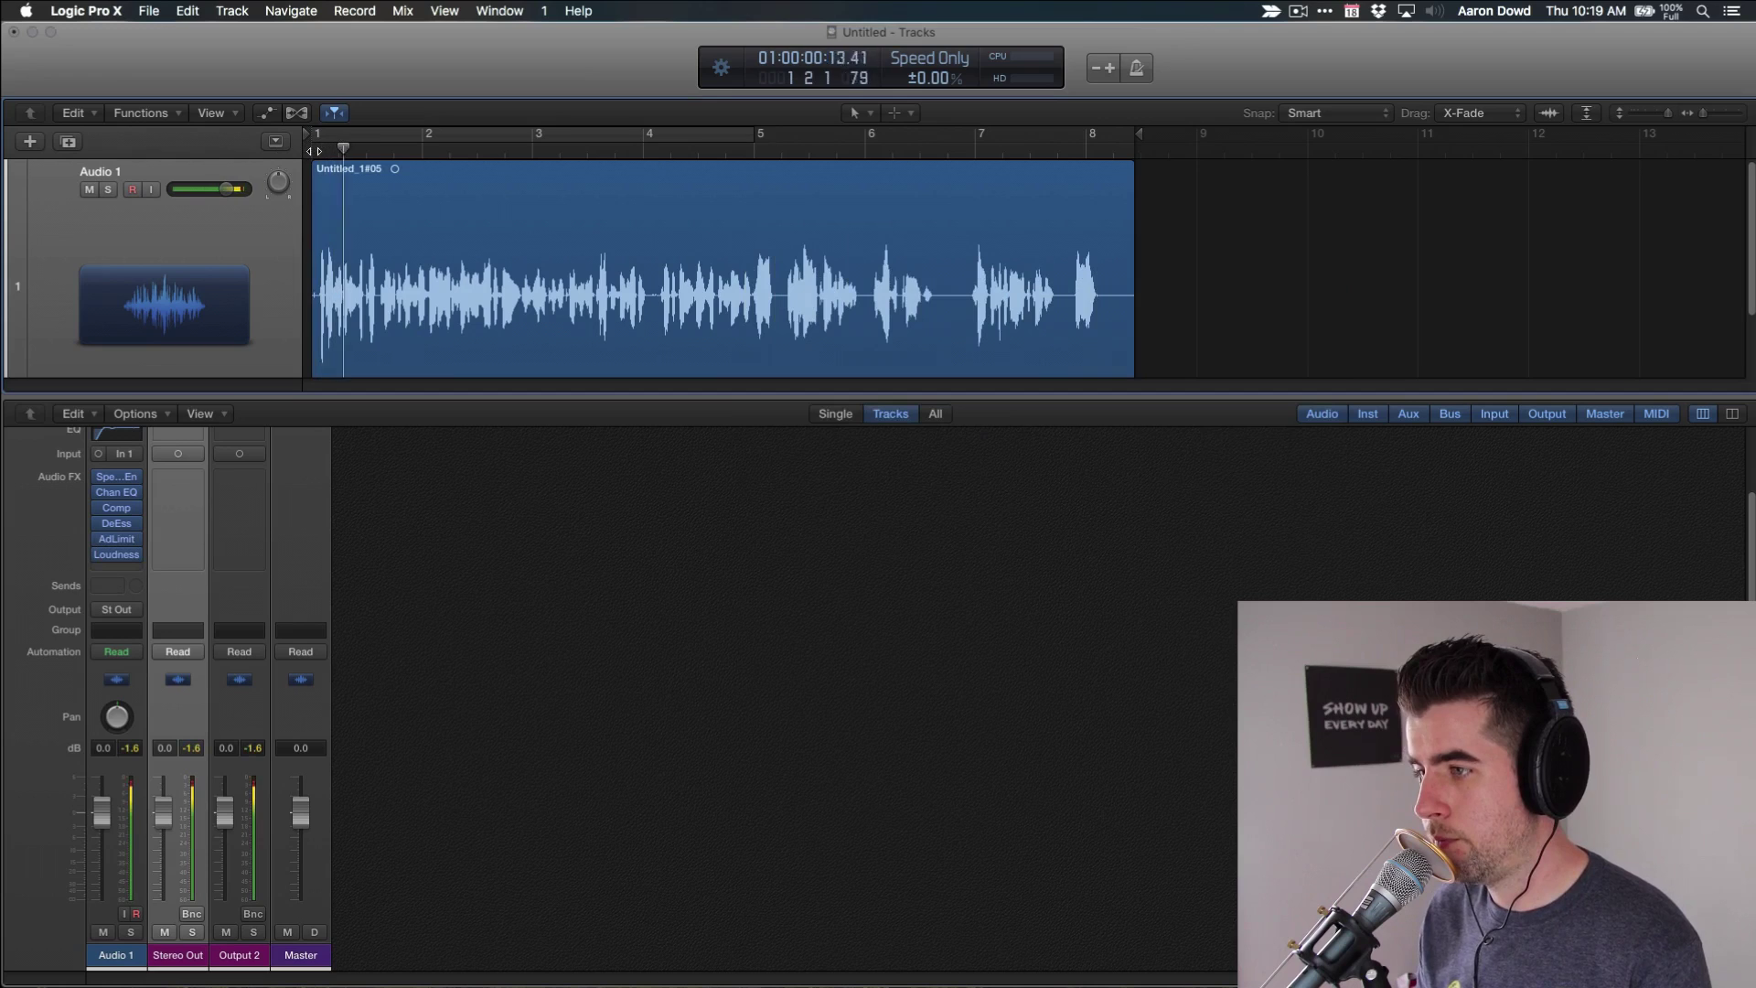
click(116, 508)
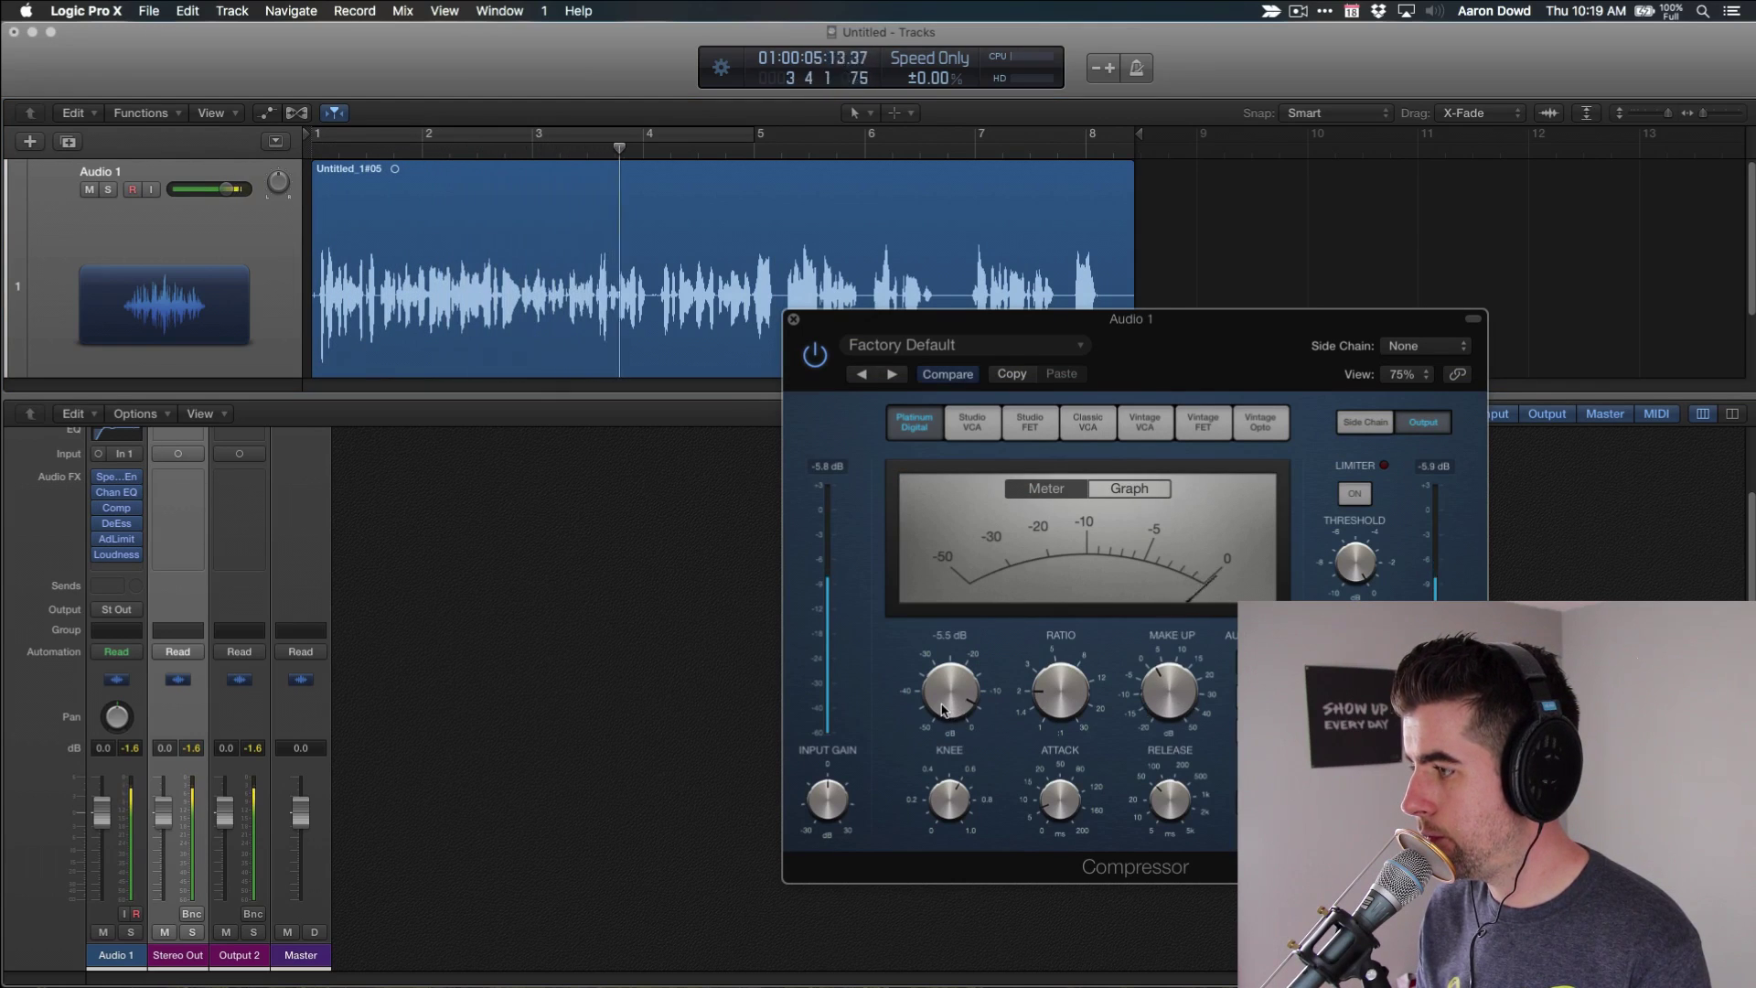
mouse_move(943, 709)
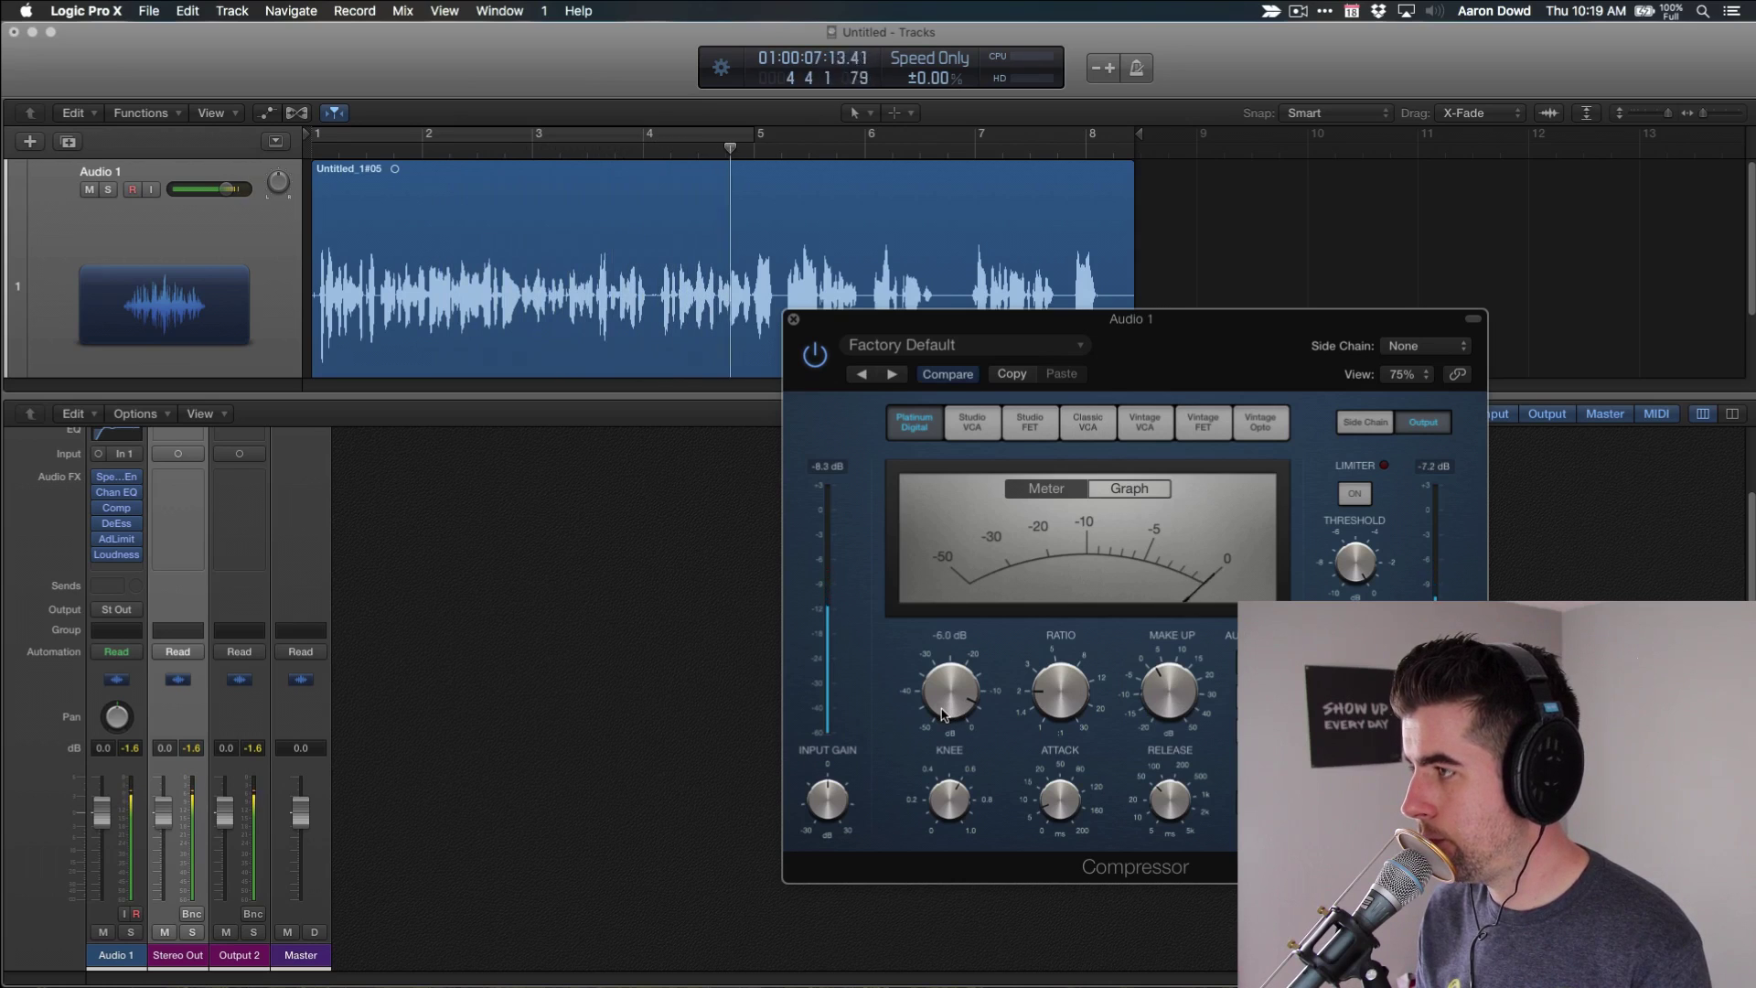
click(794, 319)
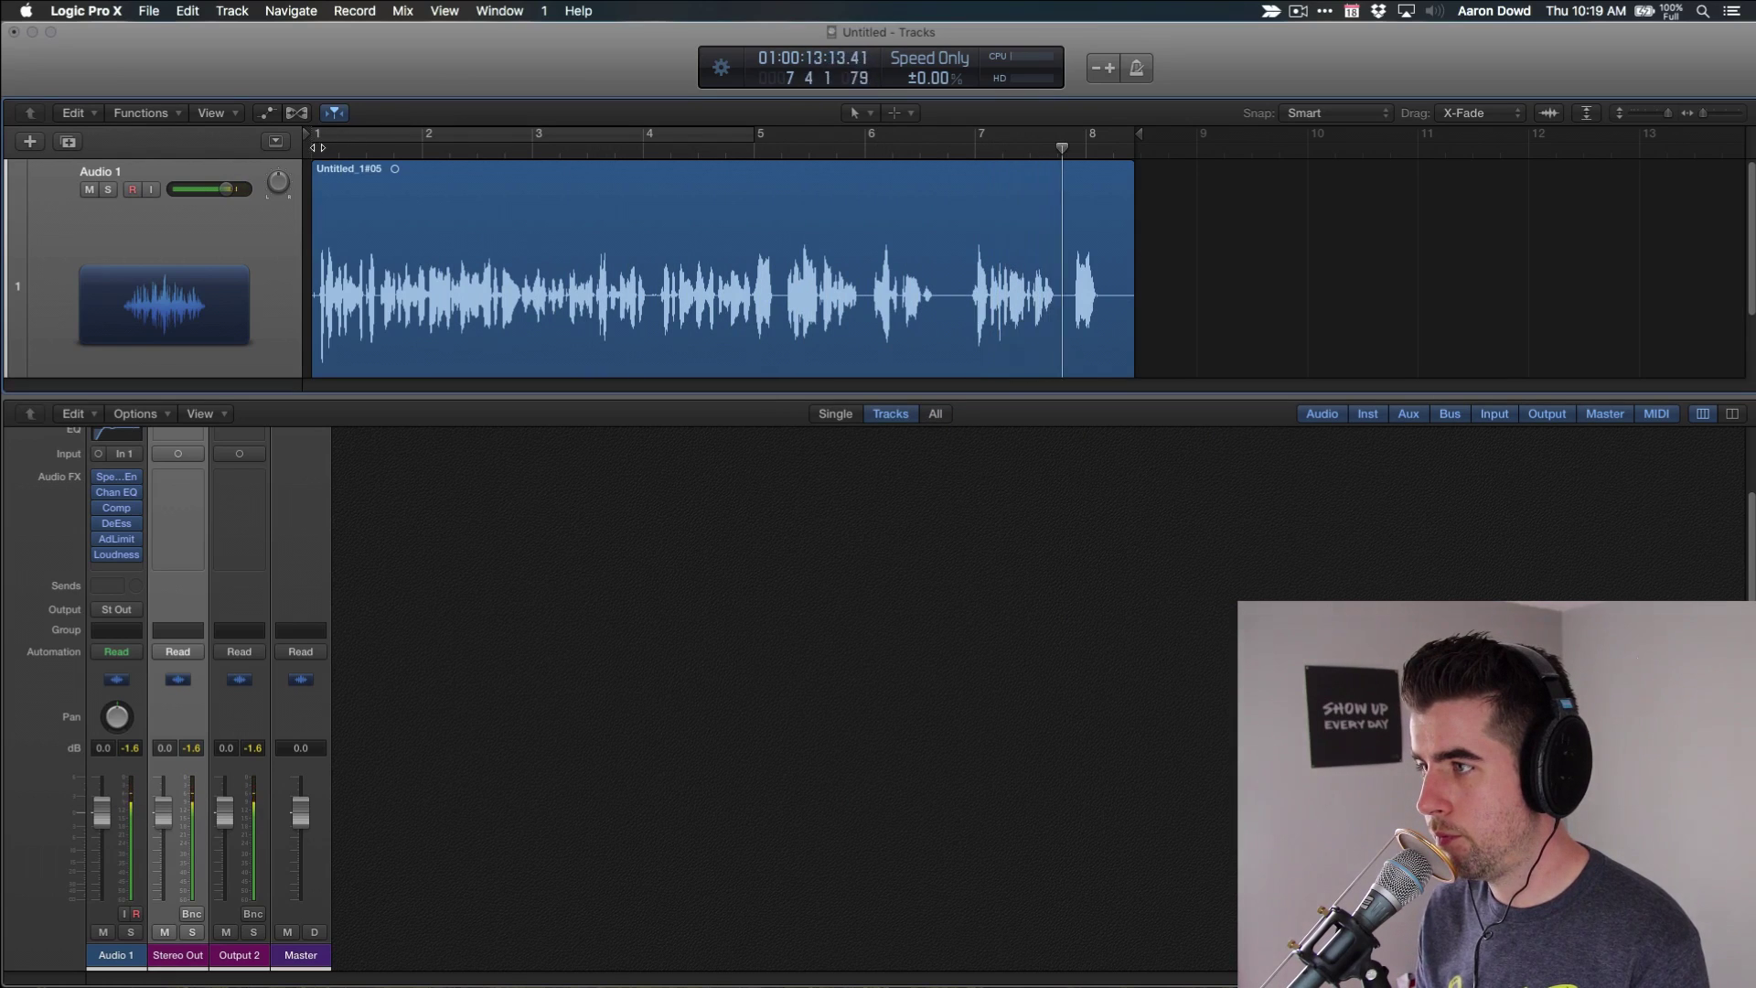
click(318, 146)
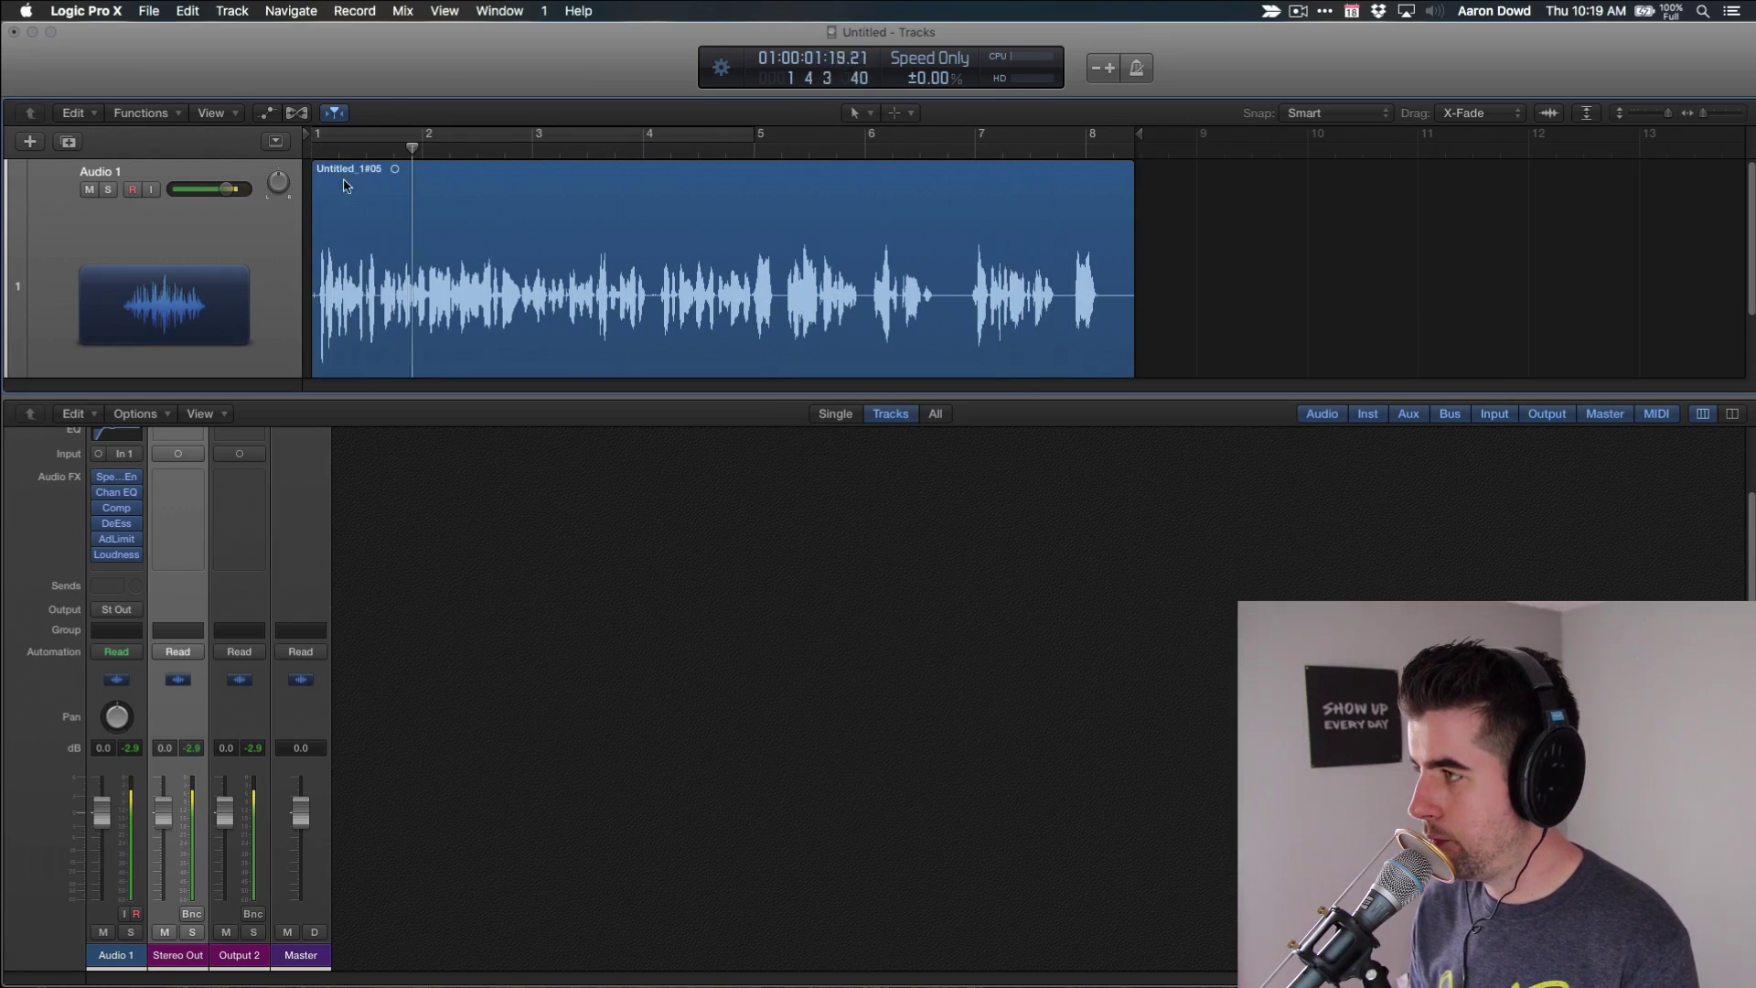